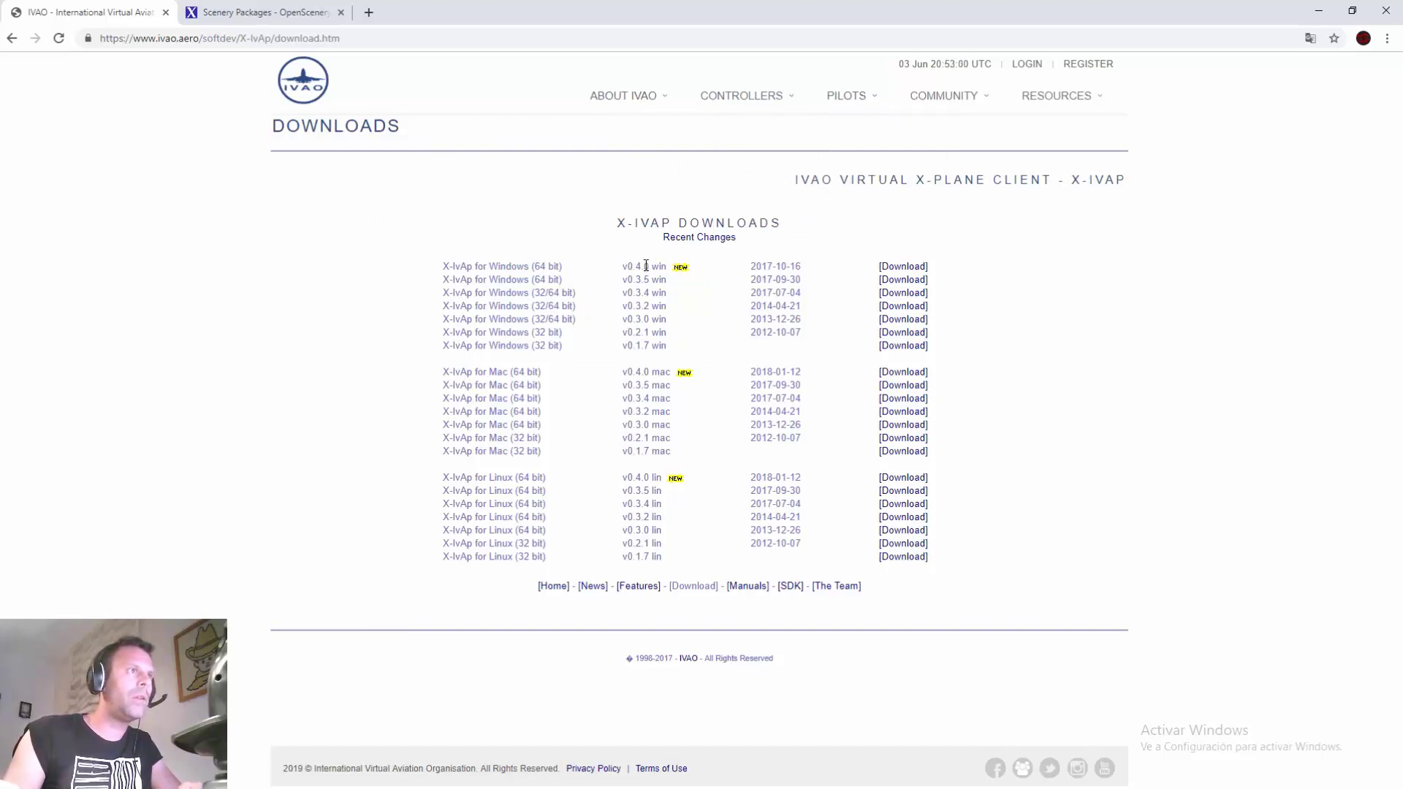
# - Download X-IvAp v0.4.0 for Windows (64 bit), signing in with the prefilled account and choosing the France mirror
pyautogui.click(904, 269)
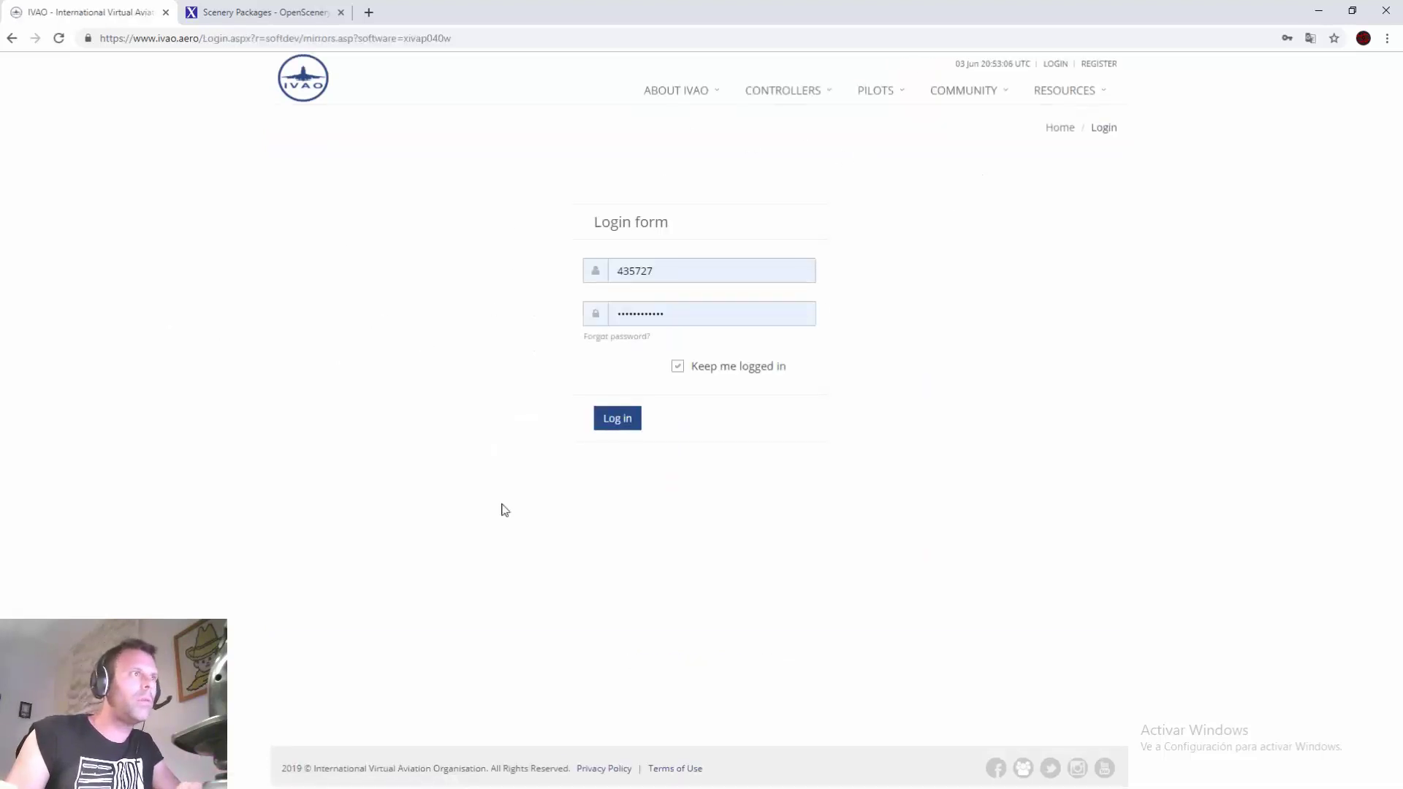
pyautogui.click(605, 431)
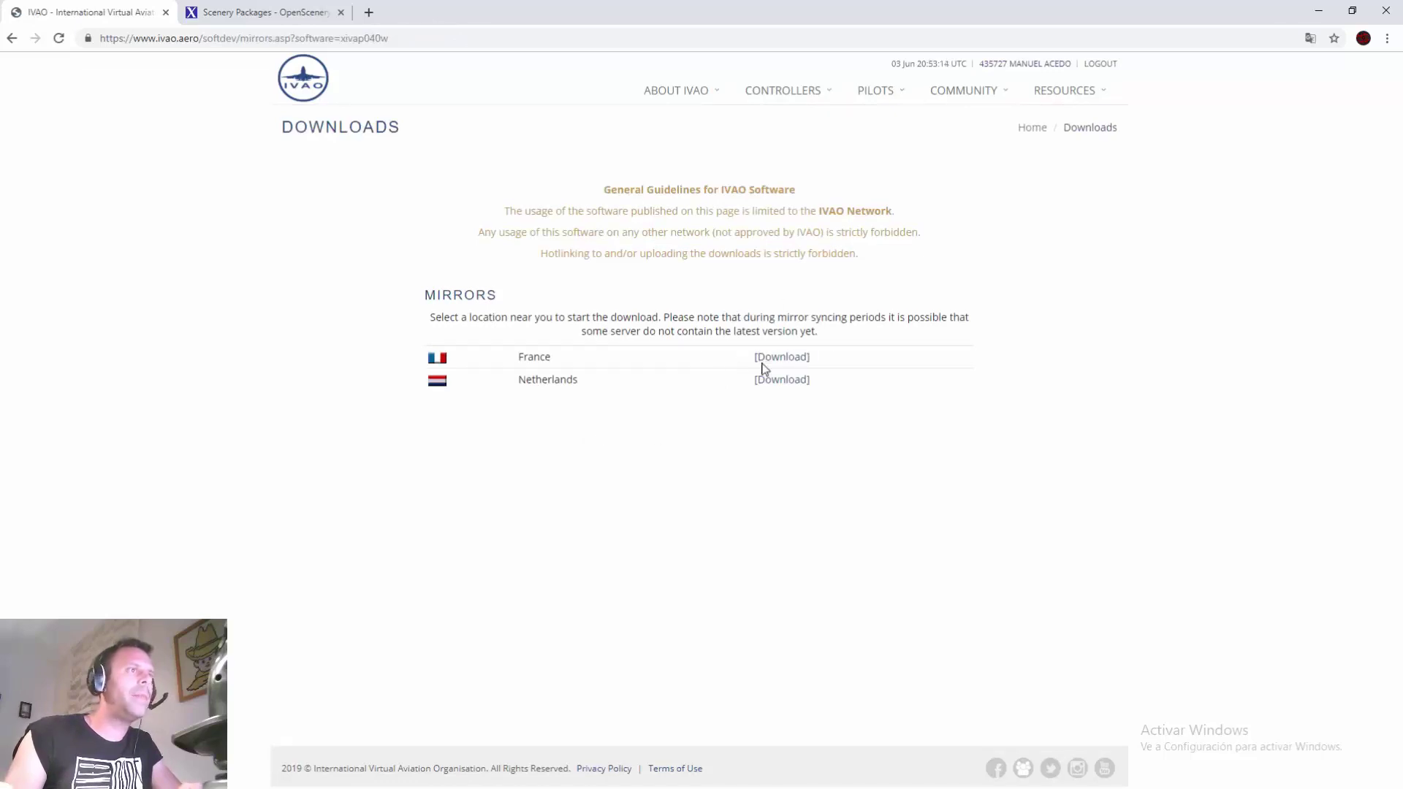
pyautogui.click(784, 357)
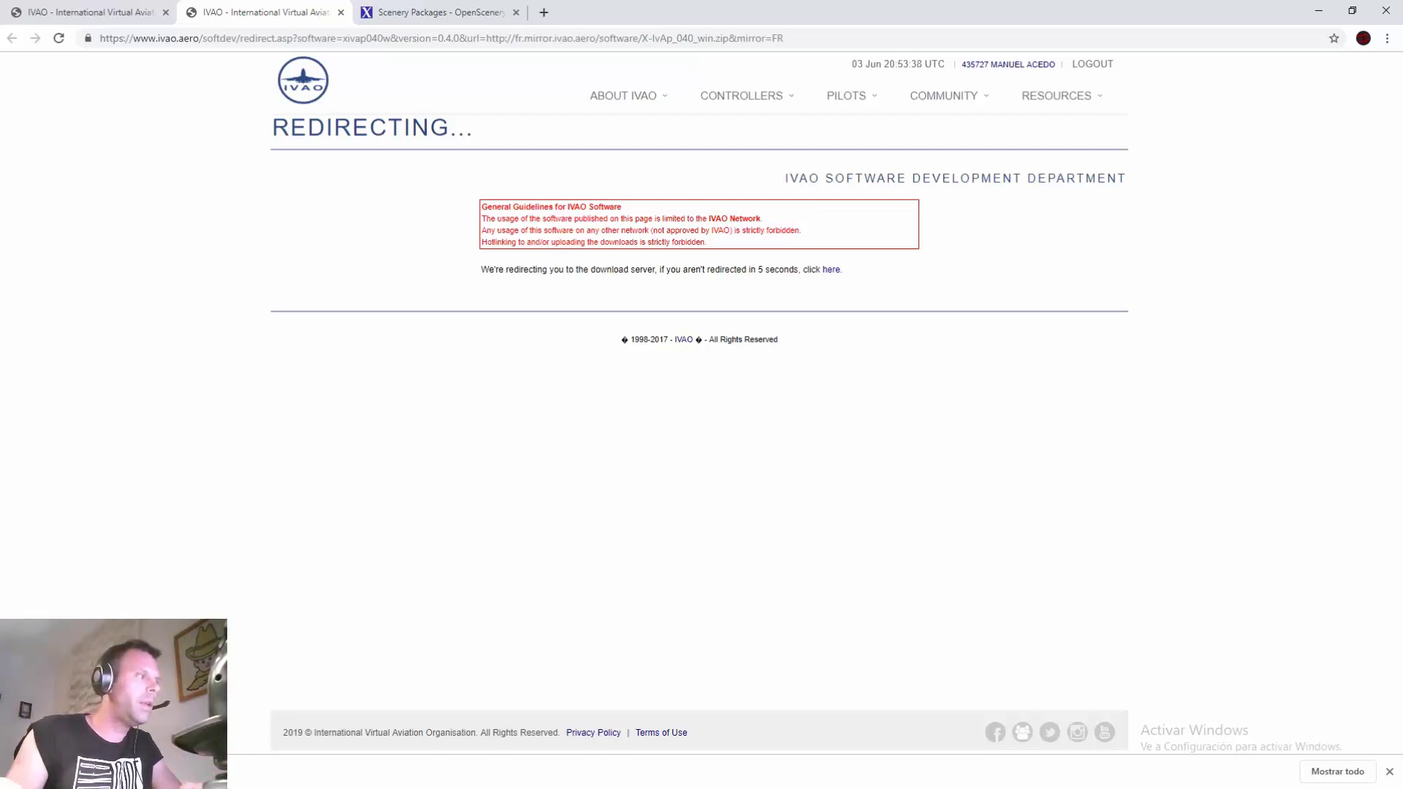
# - Open the X-IvAp_040_win folder inside the downloaded archive and maximize the archive window
pyautogui.click(395, 218)
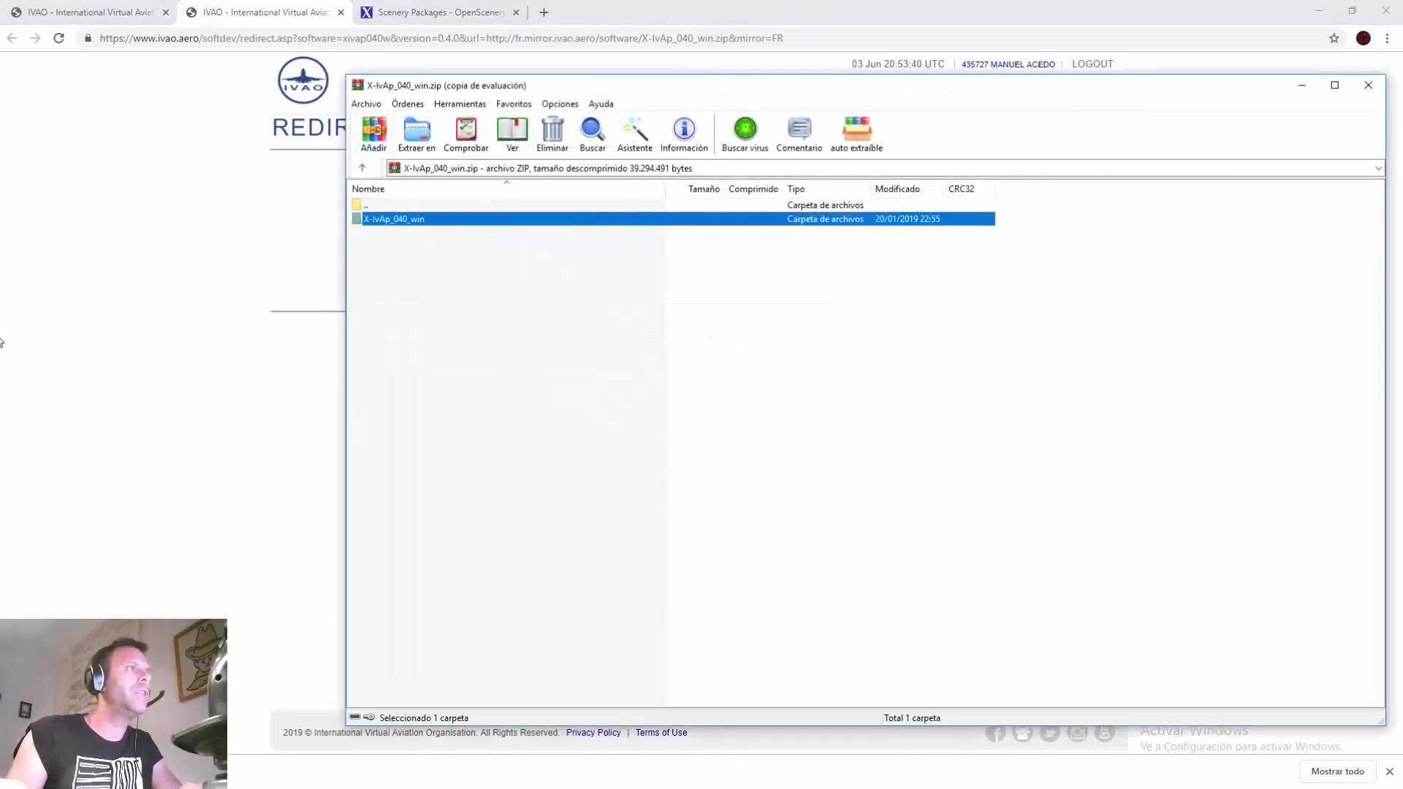
pyautogui.click(950, 427)
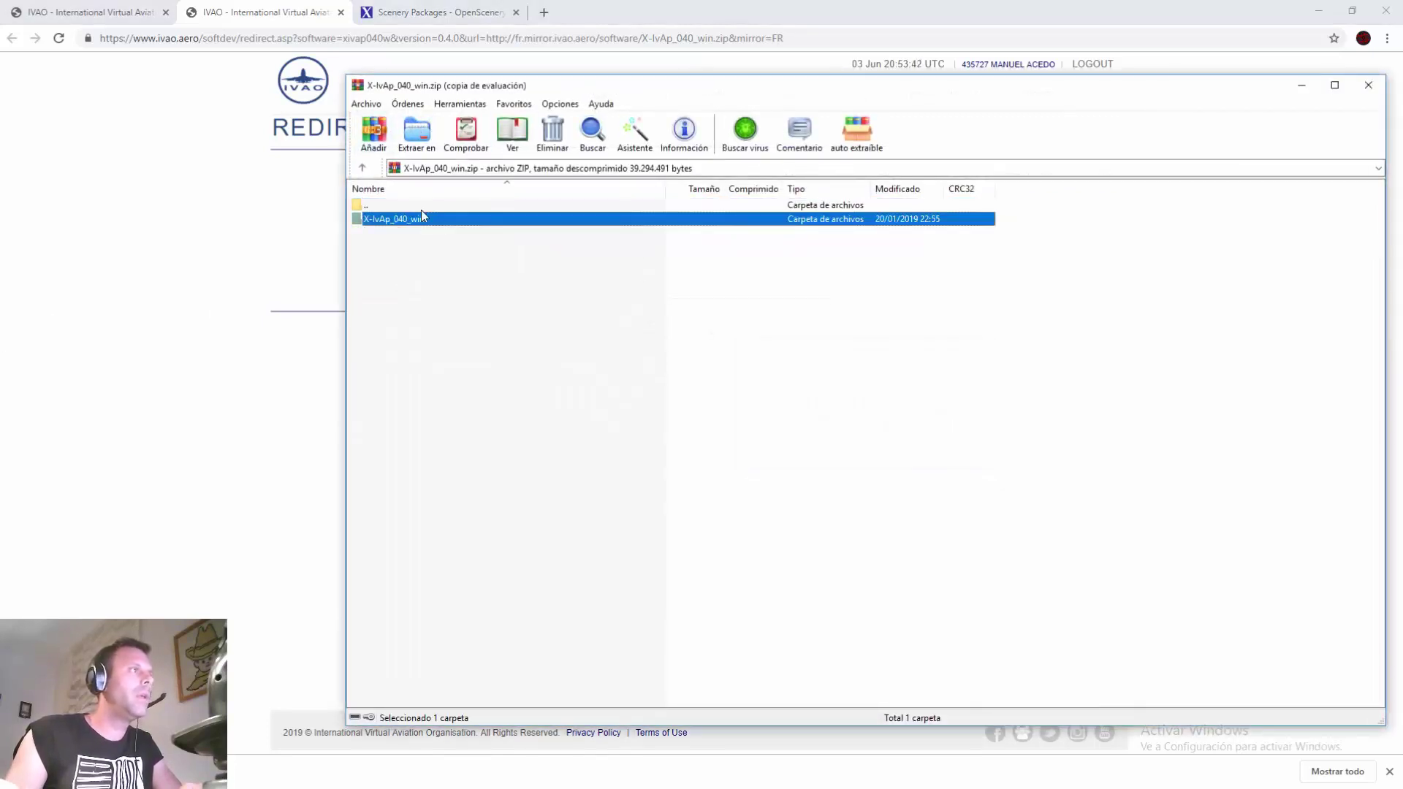
pyautogui.doubleClick(409, 219)
pyautogui.click(1334, 84)
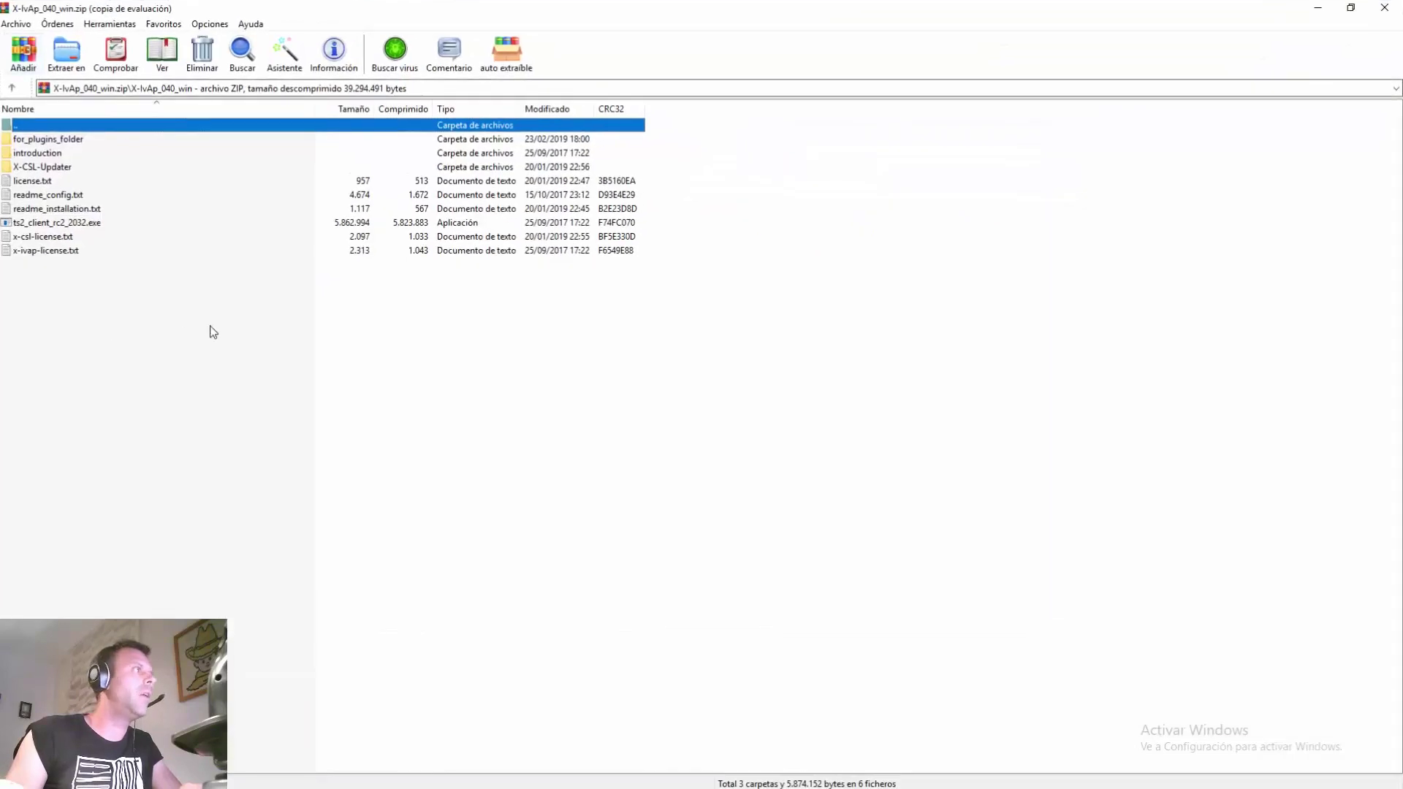
pyautogui.moveTo(886, 495); pyautogui.dragTo(73, 138)
pyautogui.click(704, 450)
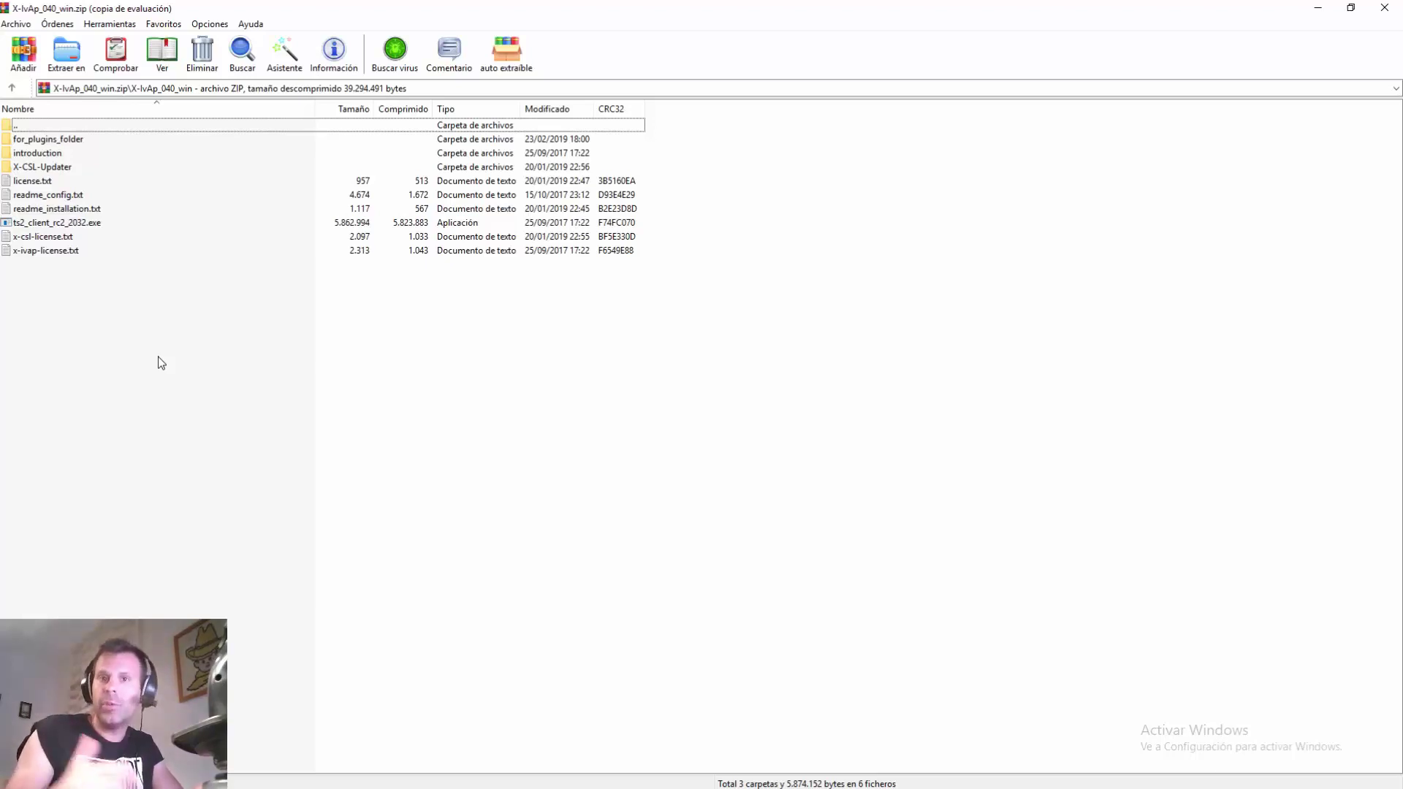
# - Check the X-Plane 11 installation folder, then open for_plugins_folder in the X-IvAp archive
pyautogui.hotkey('alt', 'Tab')
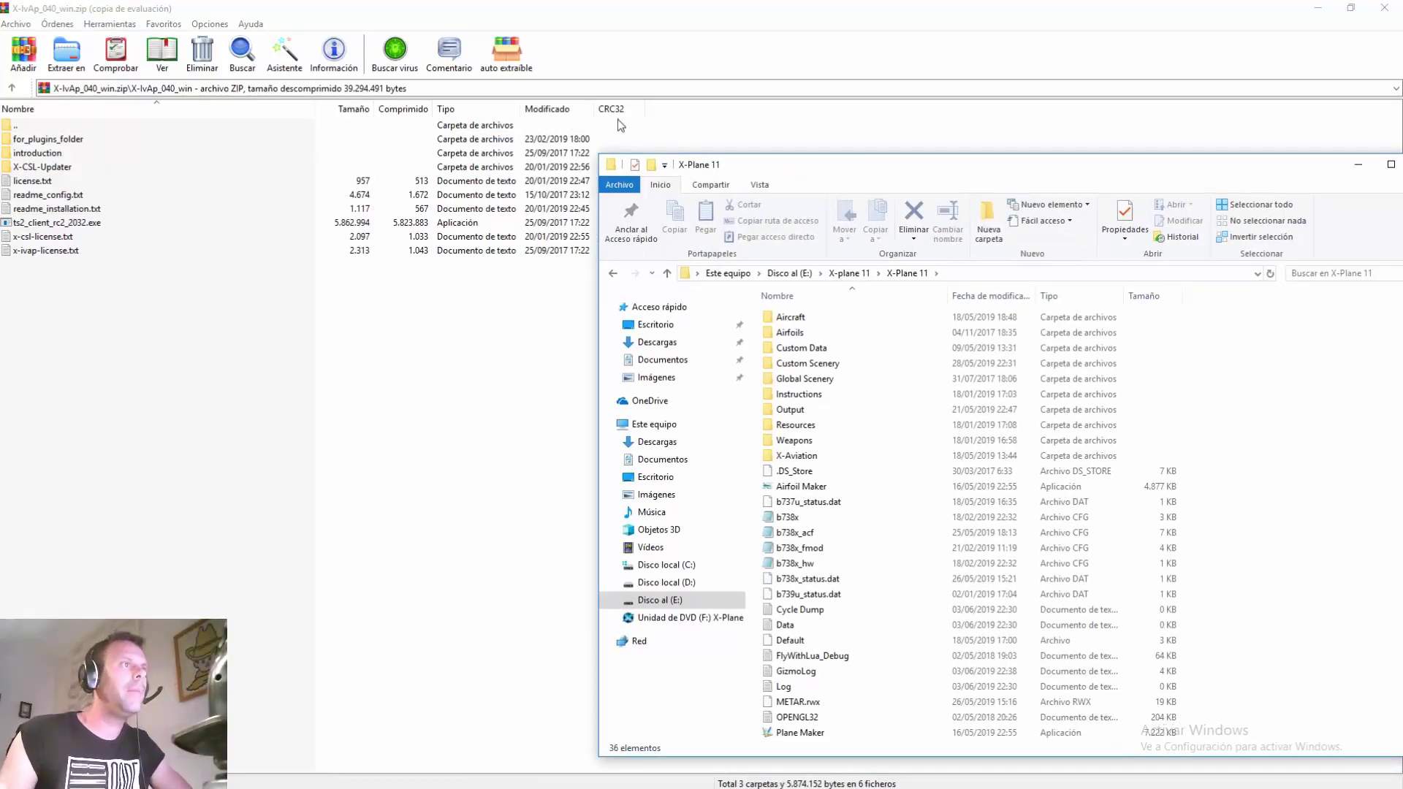
pyautogui.click(49, 141)
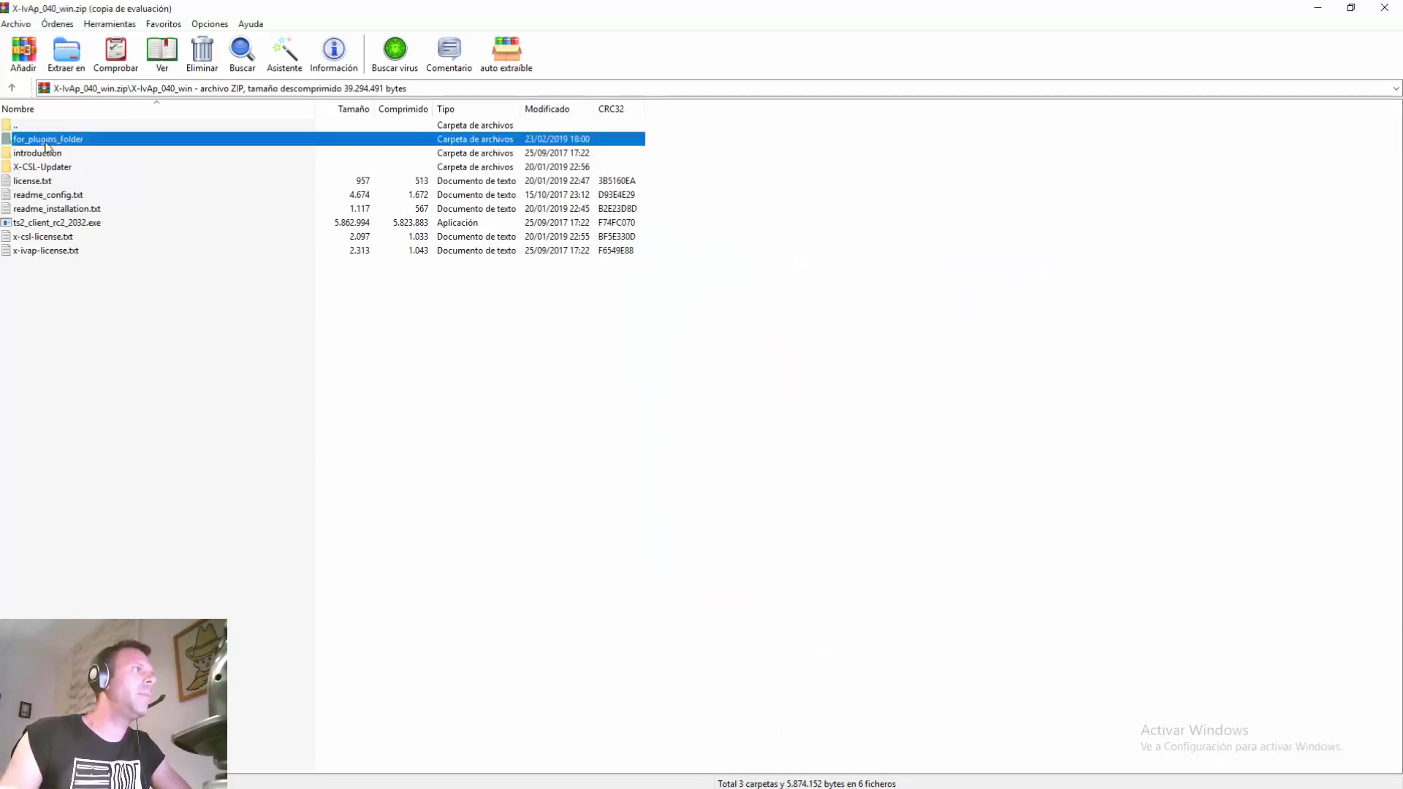
pyautogui.doubleClick(106, 143)
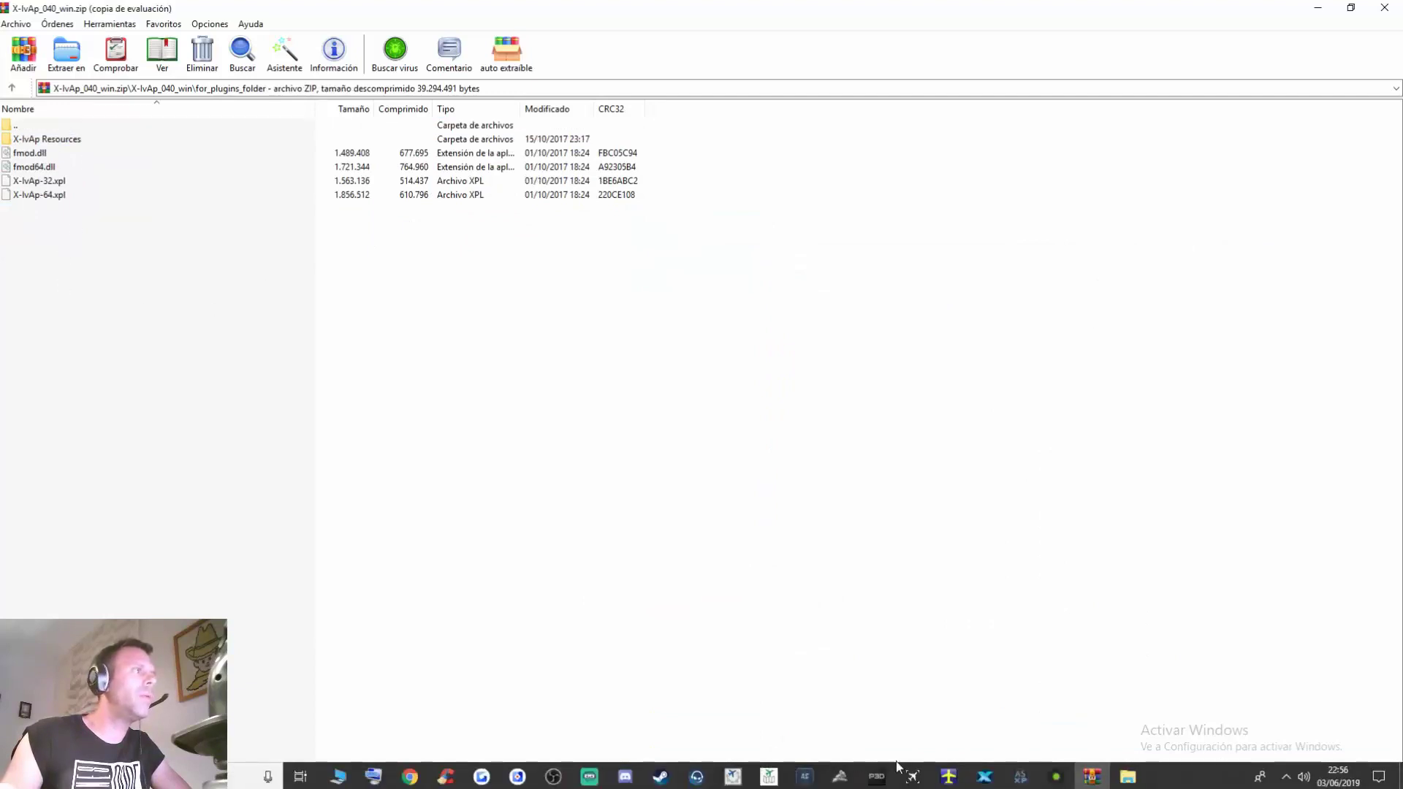
# - Switch to File Explorer, open Resources\plugins in the X-Plane 11 installation, and shift the window beside the archive contents
pyautogui.click(1126, 776)
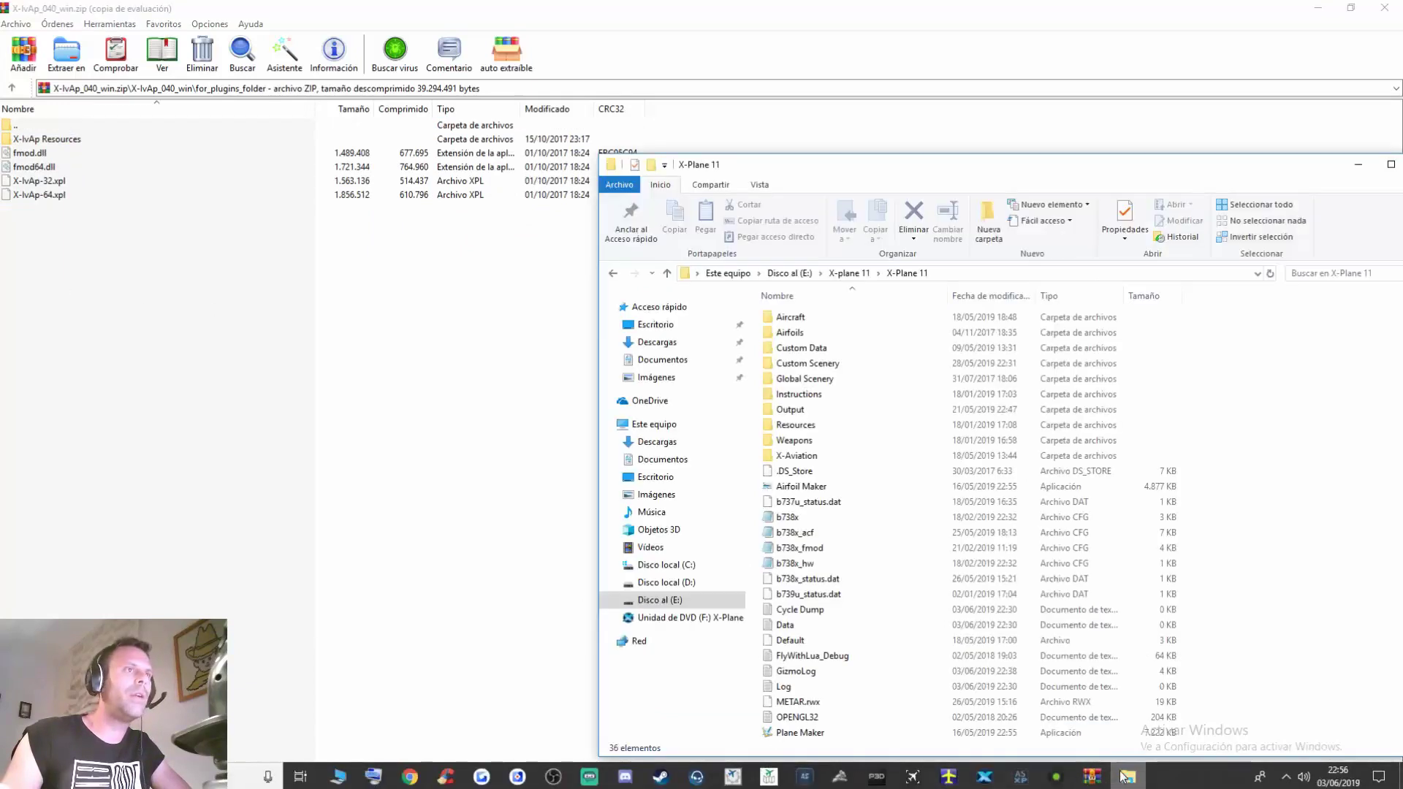
pyautogui.doubleClick(817, 427)
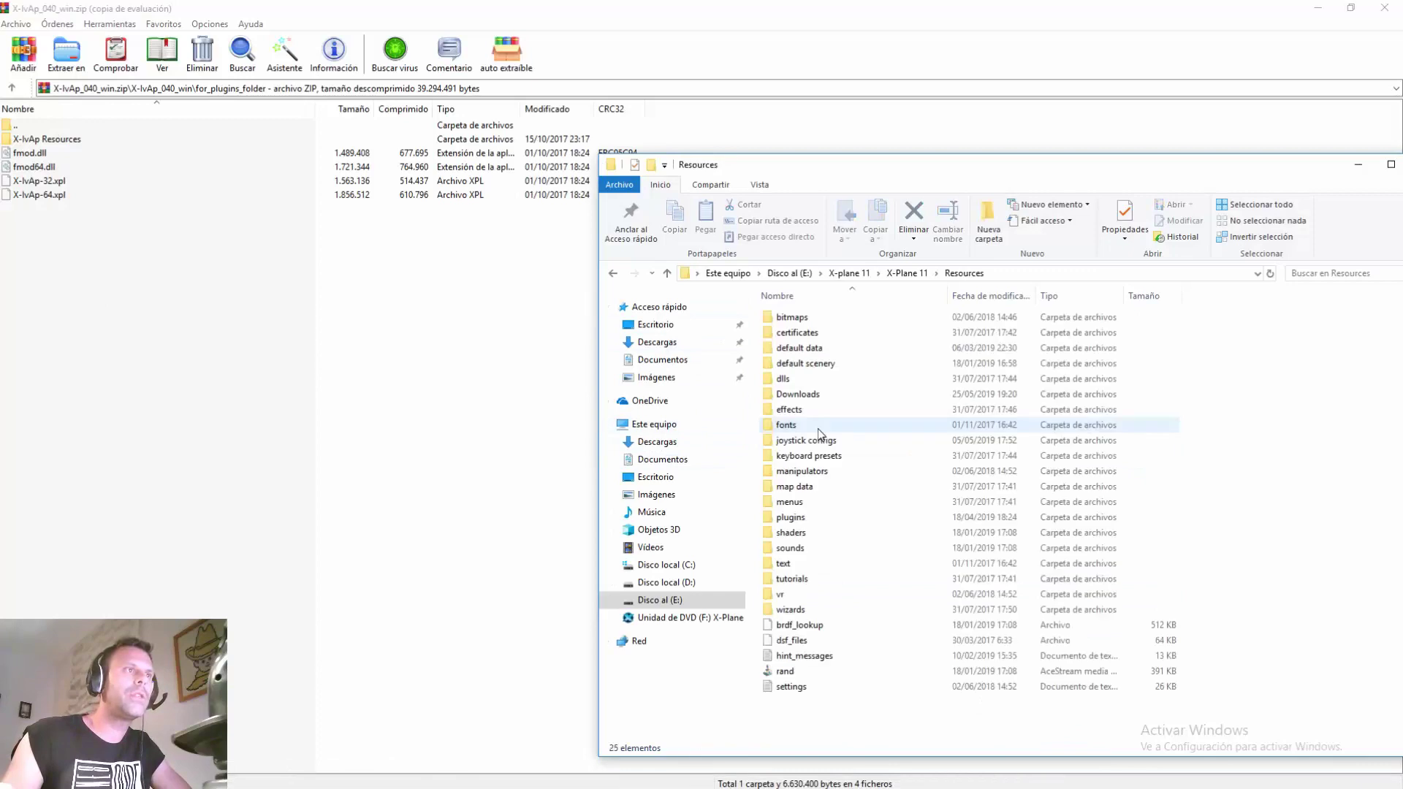
pyautogui.doubleClick(791, 517)
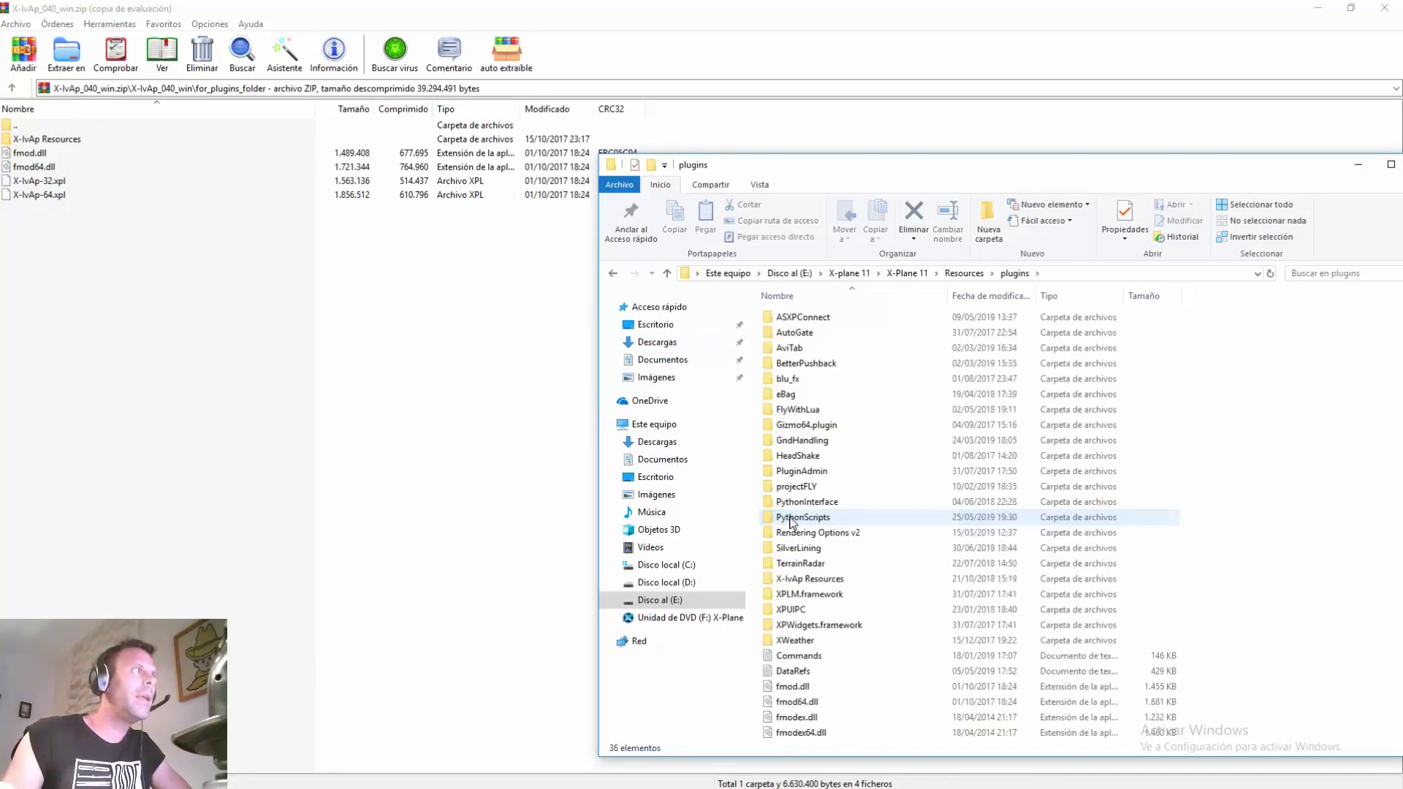
pyautogui.moveTo(908, 169); pyautogui.dragTo(888, 170)
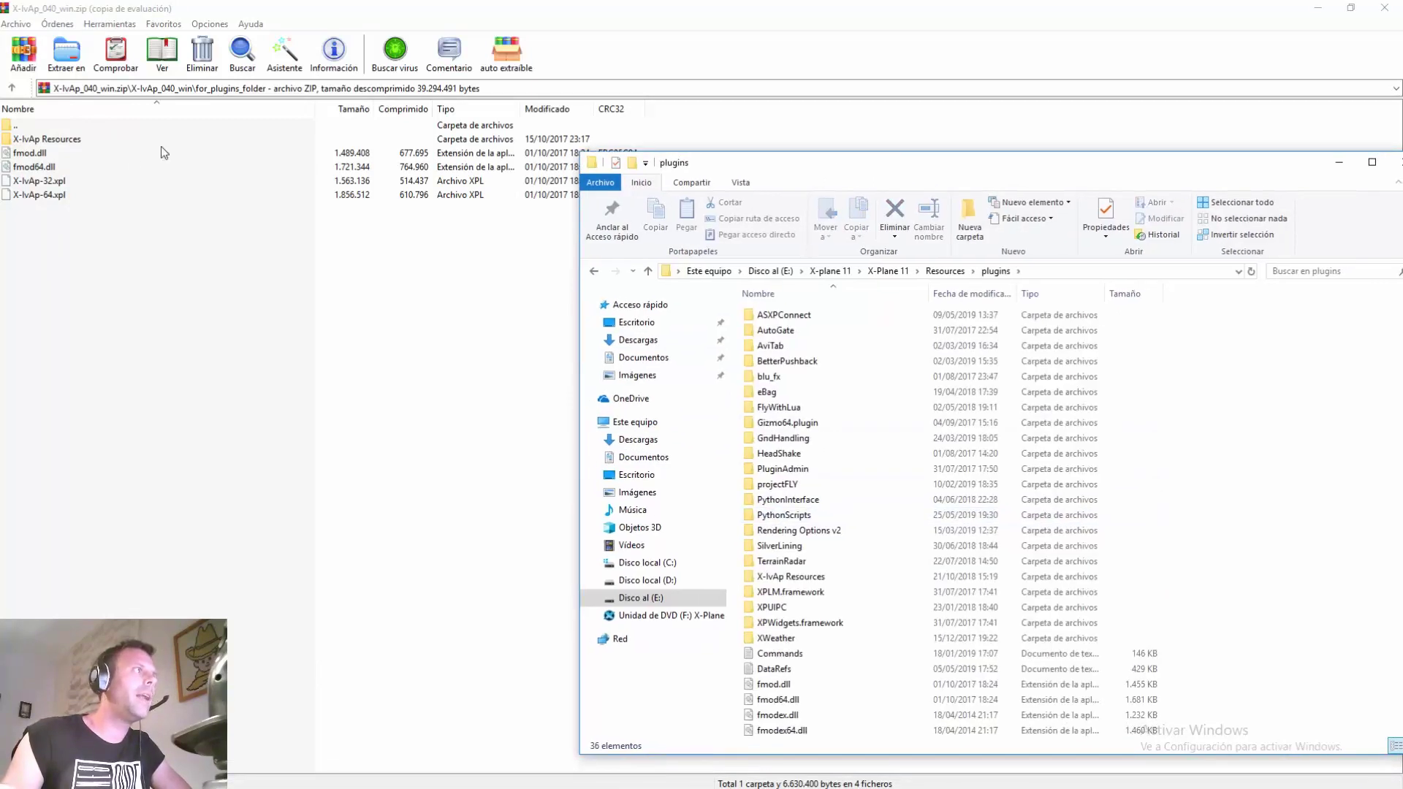
# - Select X-IvAp Resources and all DLL and XPL files in the archive, and bring the plugins folder window back alongside
pyautogui.click(94, 234)
pyautogui.moveTo(227, 296); pyautogui.dragTo(40, 147)
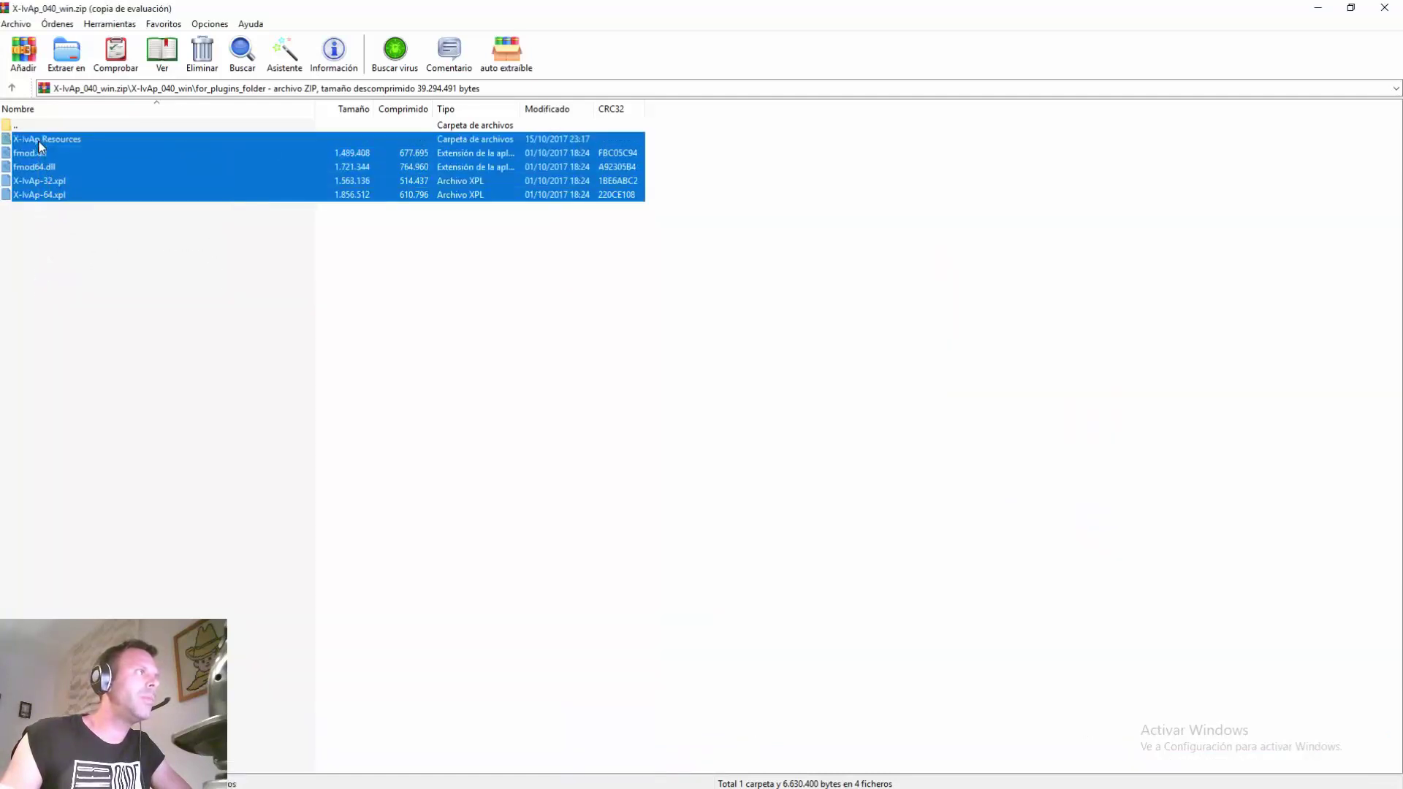
pyautogui.click(1128, 777)
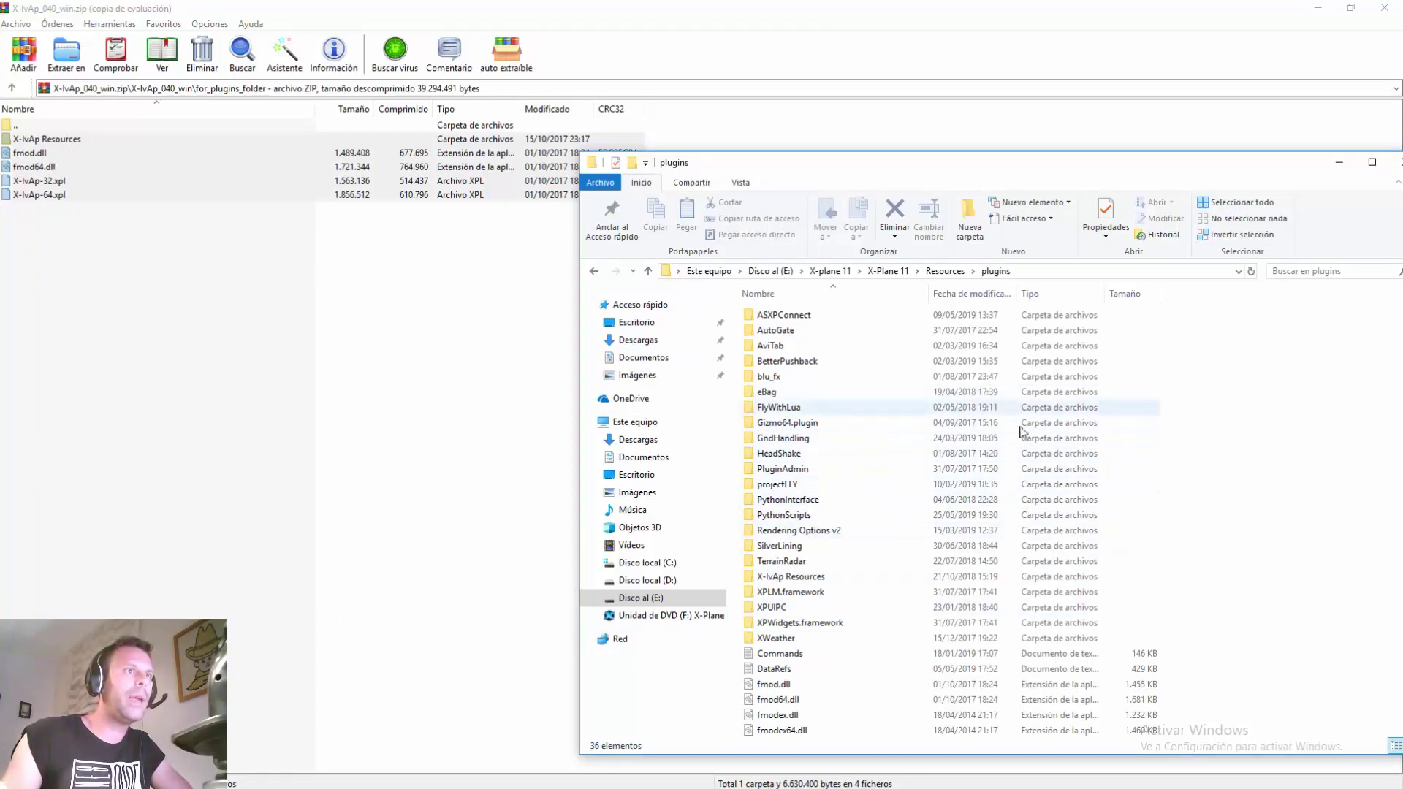
pyautogui.moveTo(1176, 167); pyautogui.dragTo(1119, 174)
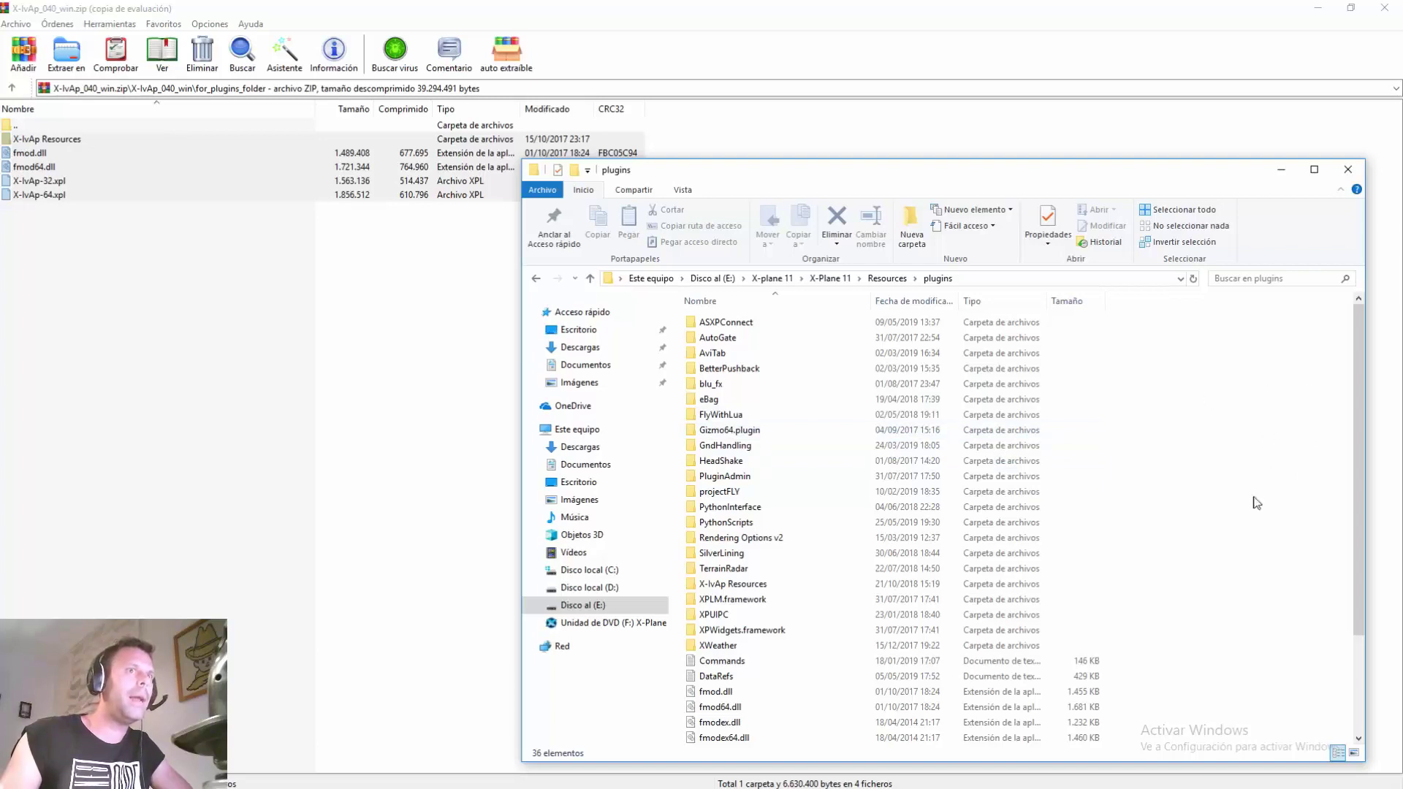
# - Examine the plugins folder's full path and its existing X-IvAp Resources folder and plugin files
pyautogui.click(990, 284)
pyautogui.click(806, 285)
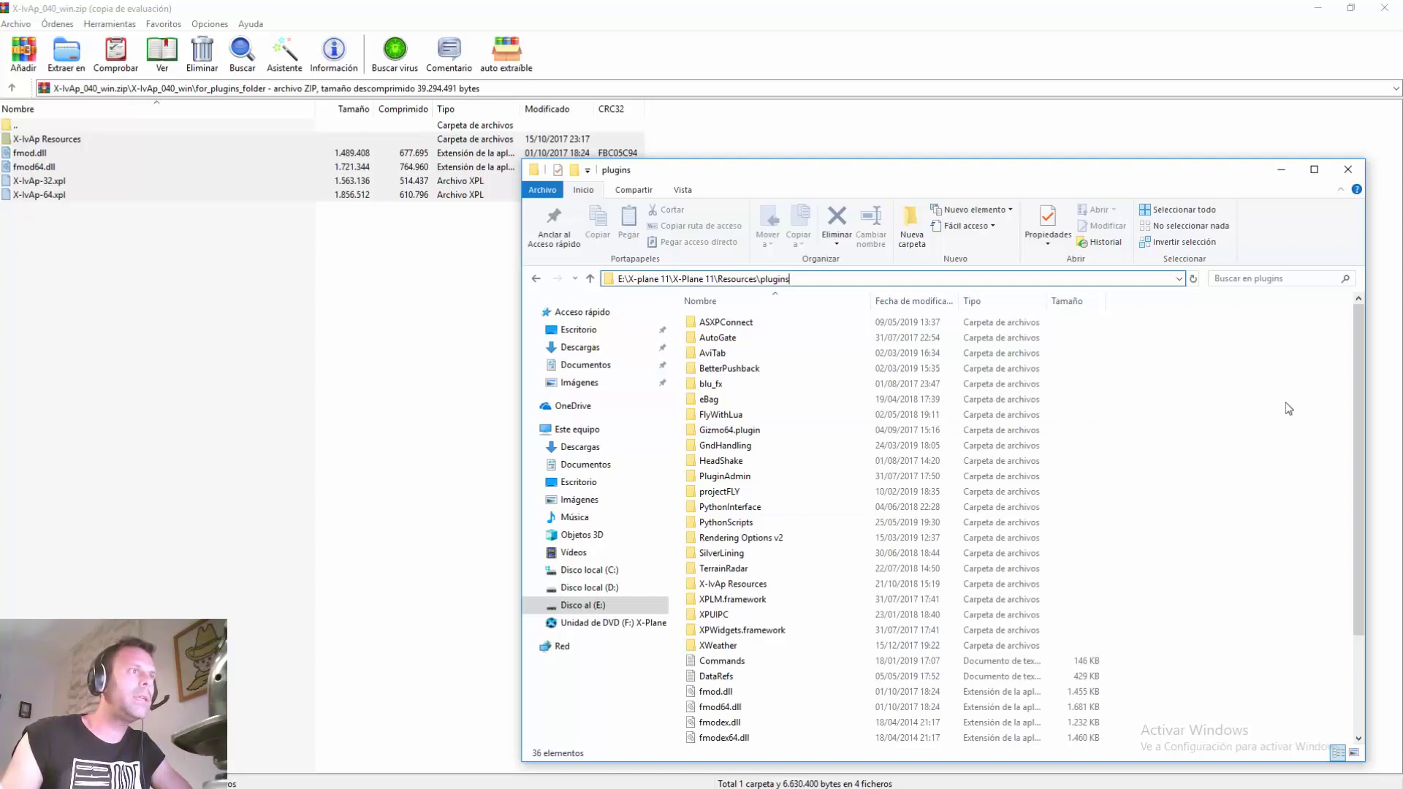
pyautogui.click(1270, 453)
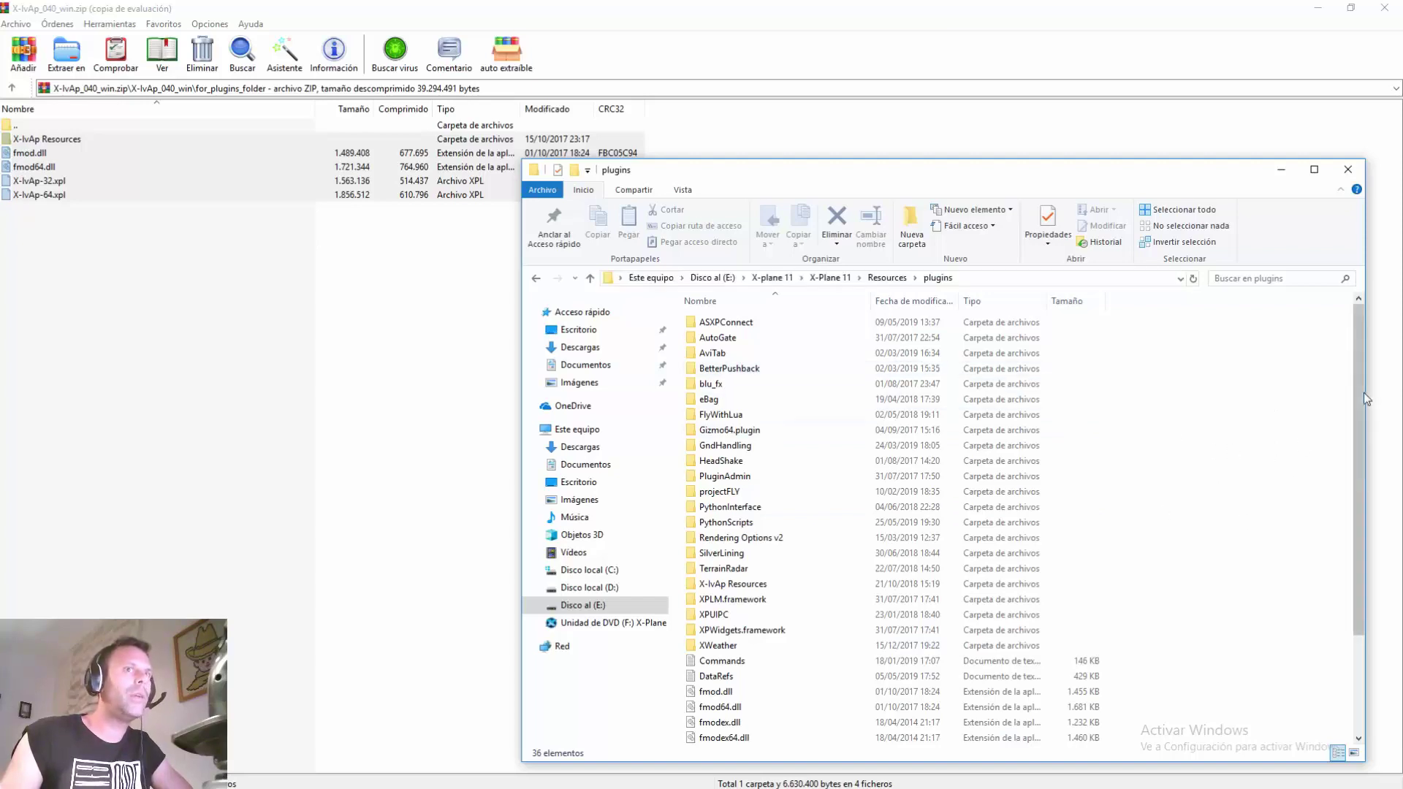
pyautogui.moveTo(1360, 400); pyautogui.dragTo(1359, 429)
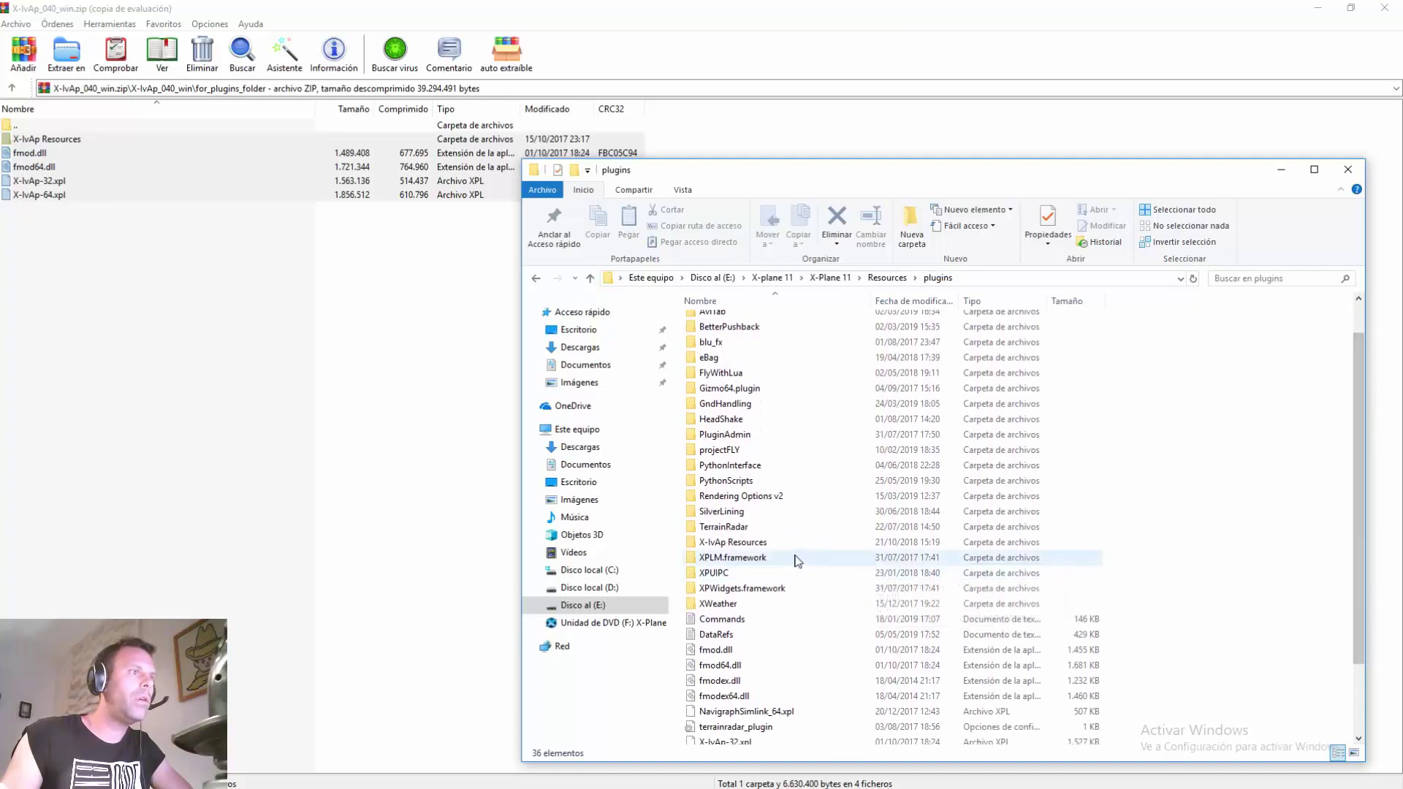
pyautogui.click(738, 542)
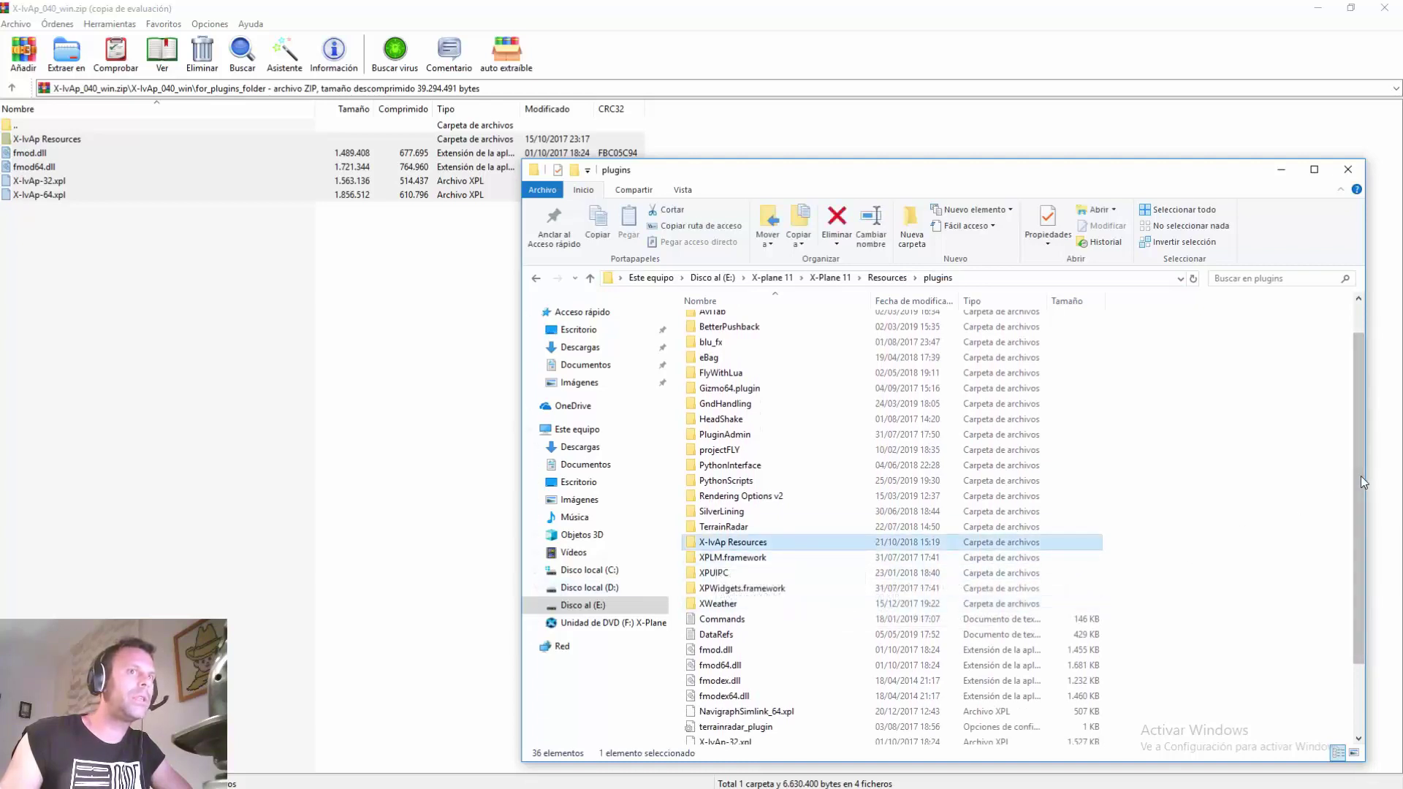
pyautogui.moveTo(1359, 482); pyautogui.dragTo(1359, 546)
pyautogui.click(731, 567)
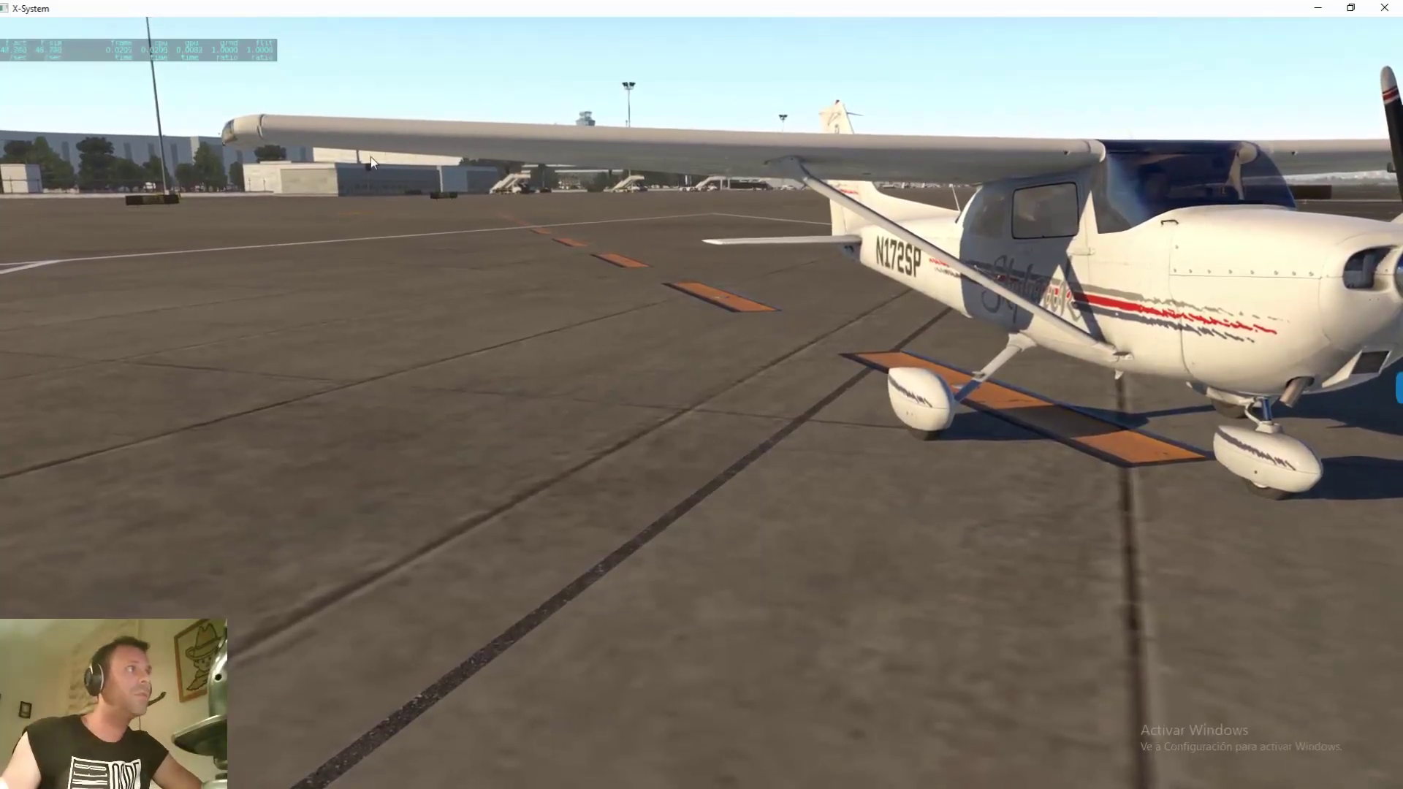
# - Show the X-IvAp main window in X-Plane 11 and move it to a clear spot beside the aircraft
pyautogui.moveTo(303, 40)
pyautogui.click(232, 28)
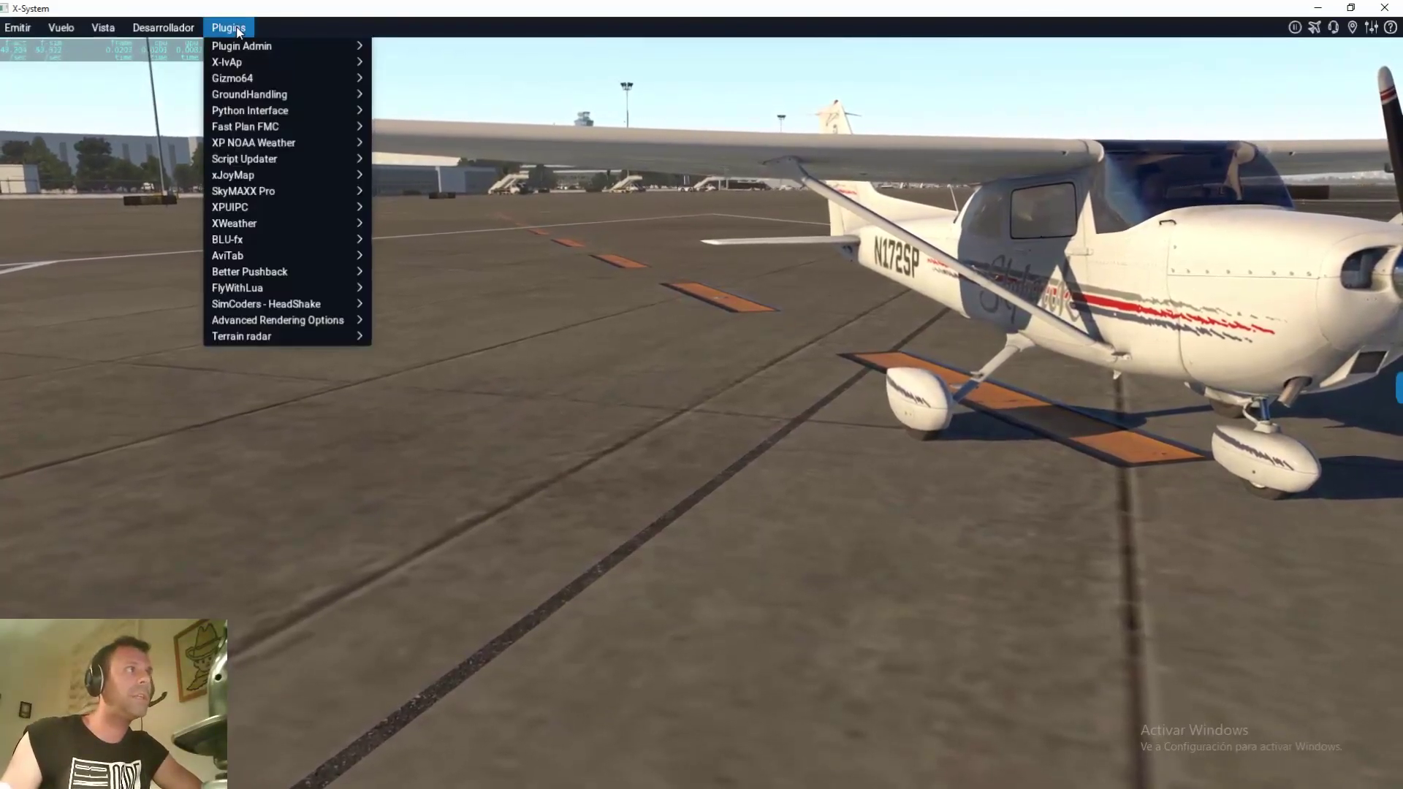
pyautogui.moveTo(281, 63)
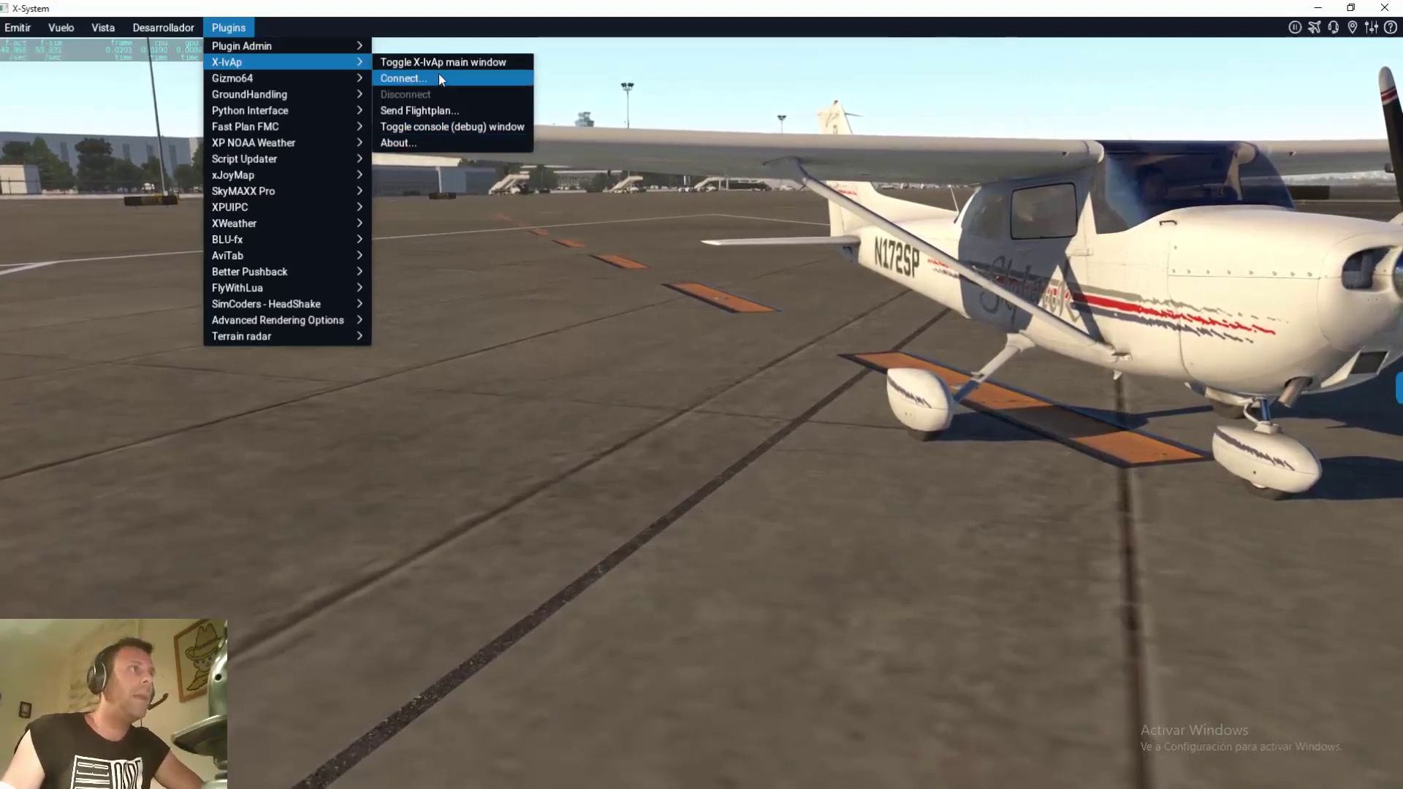
pyautogui.click(400, 63)
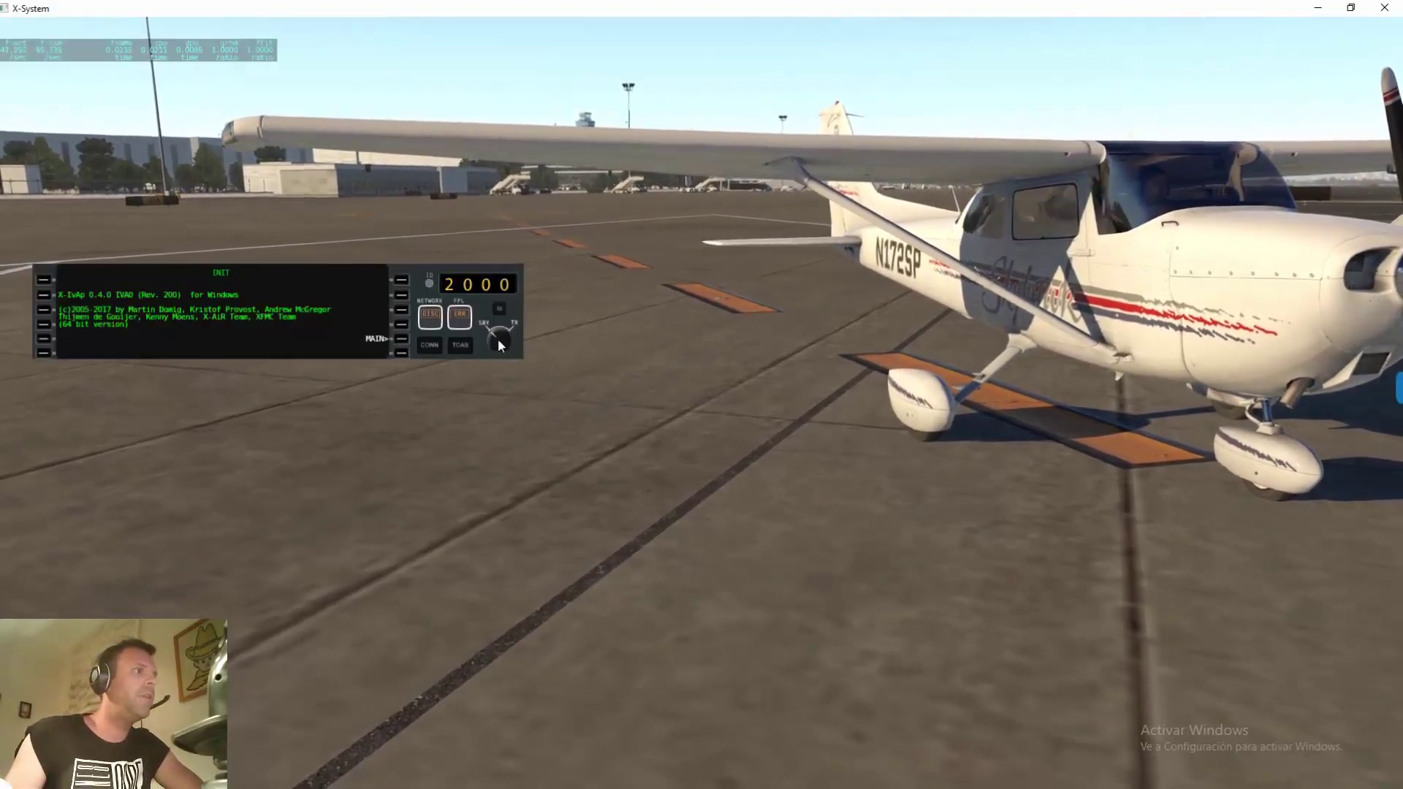
pyautogui.moveTo(513, 351); pyautogui.dragTo(940, 384)
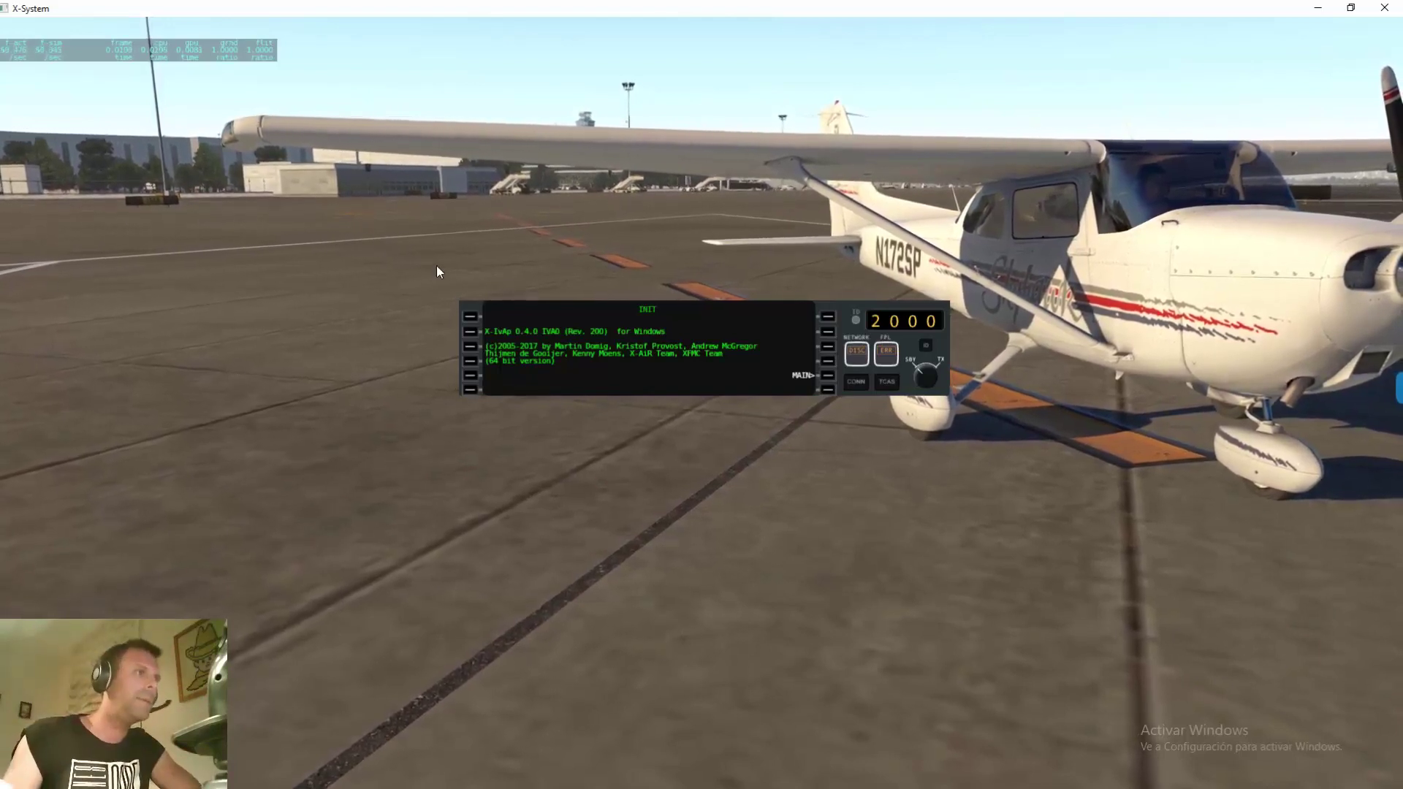
pyautogui.moveTo(786, 307); pyautogui.dragTo(658, 284)
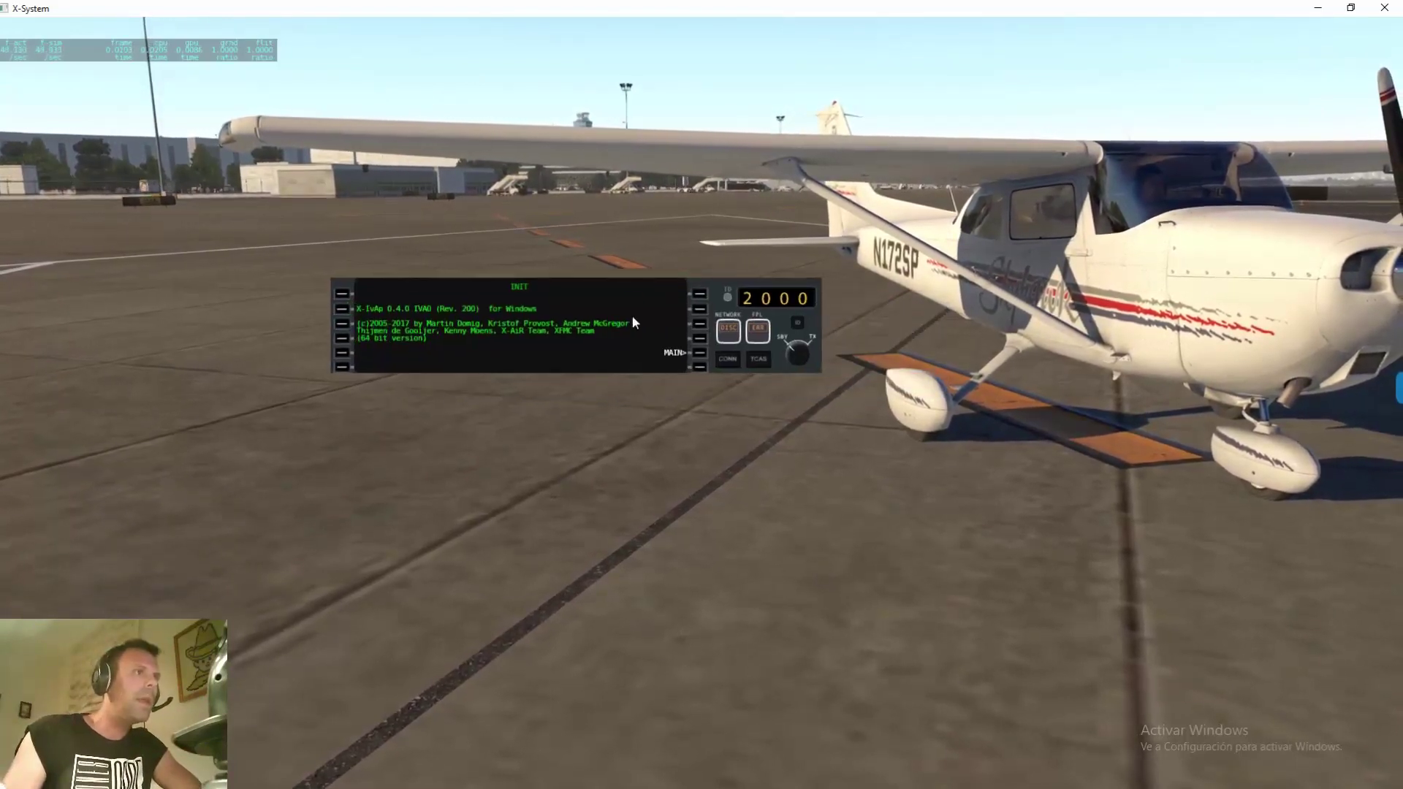
# - Bring up the IVAO Network Connect form, reposition it, and connect with the saved pilot details and voice enabled
pyautogui.click(721, 364)
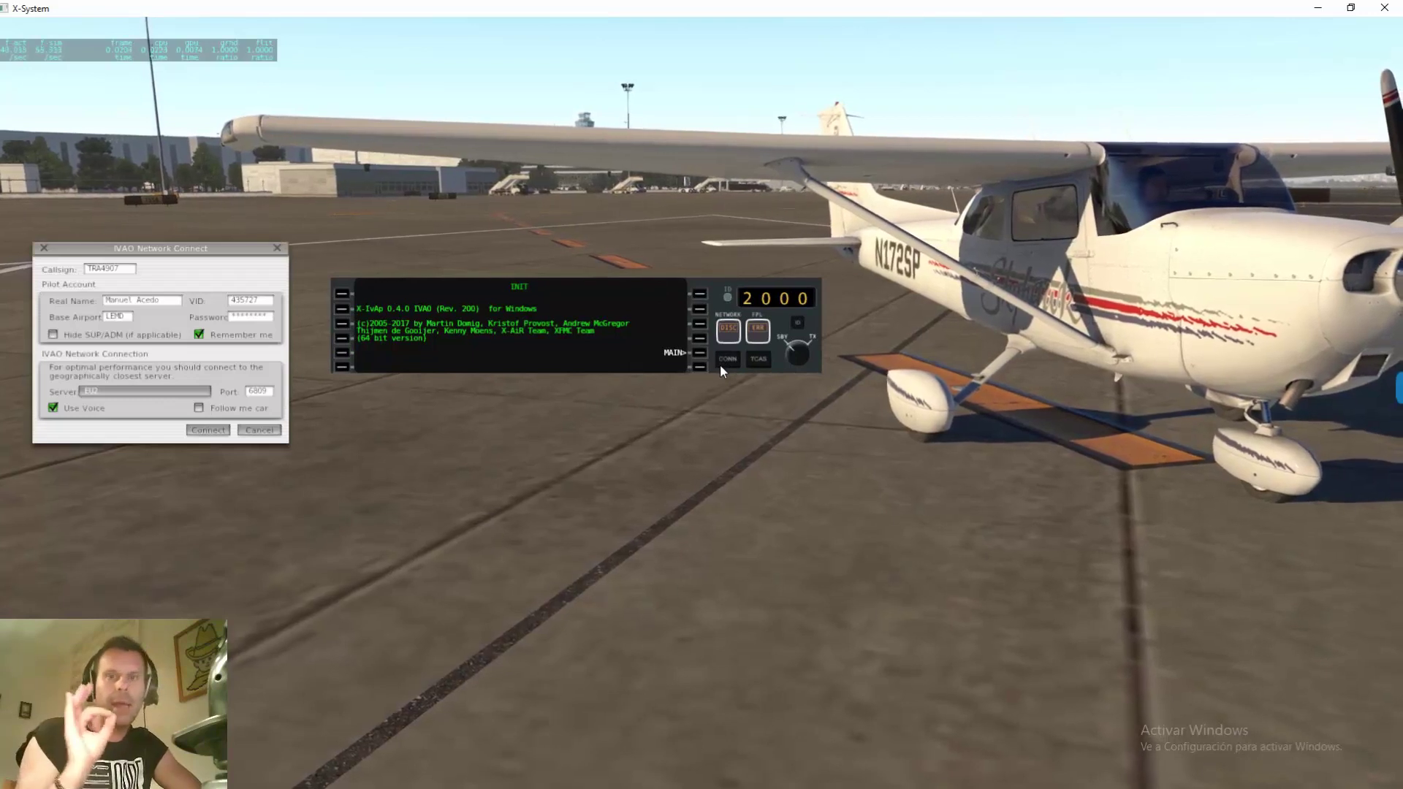
pyautogui.moveTo(171, 248); pyautogui.dragTo(320, 440)
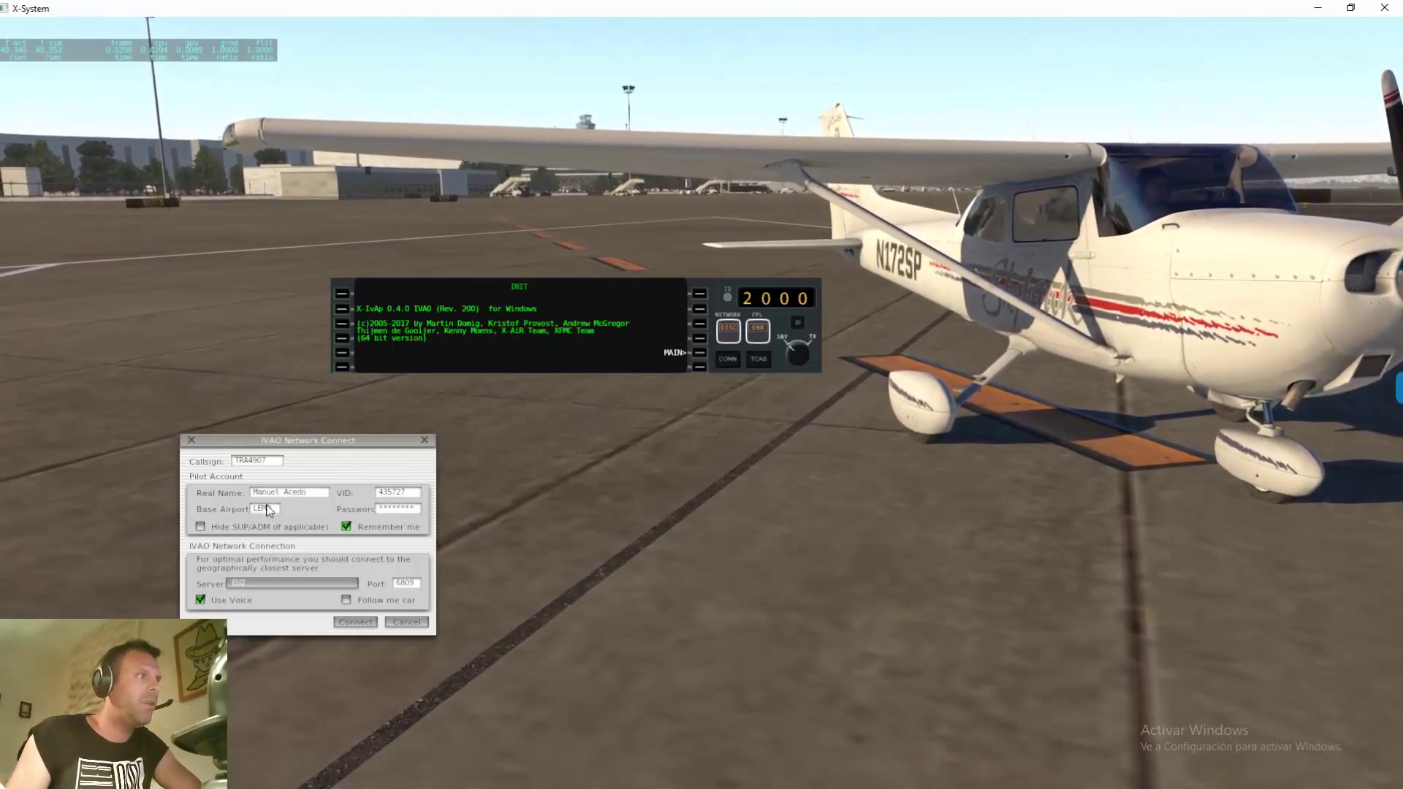
pyautogui.click(358, 621)
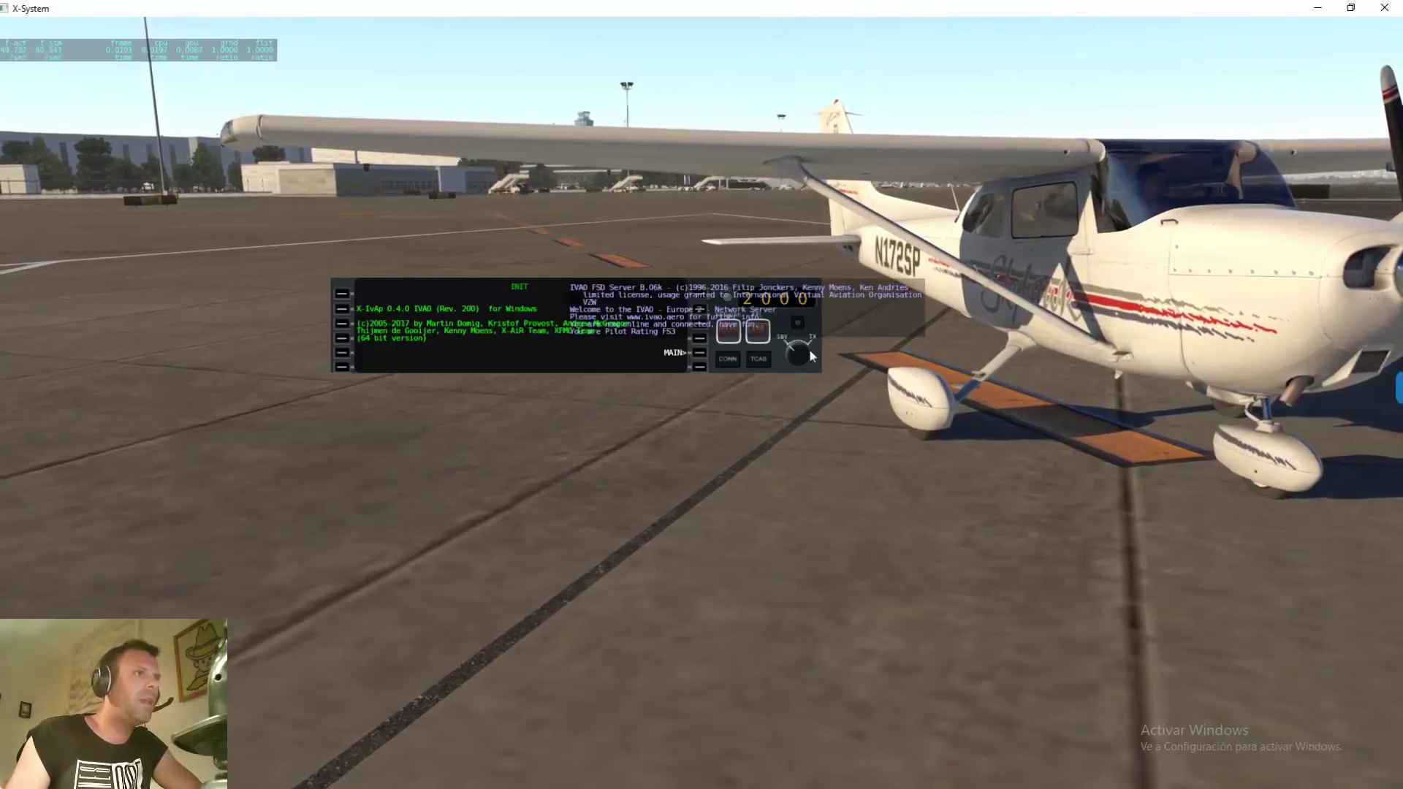
# - Move the X-IvAp window clear of the server text, then request a network disconnect and decline it
pyautogui.moveTo(798, 376); pyautogui.dragTo(527, 586)
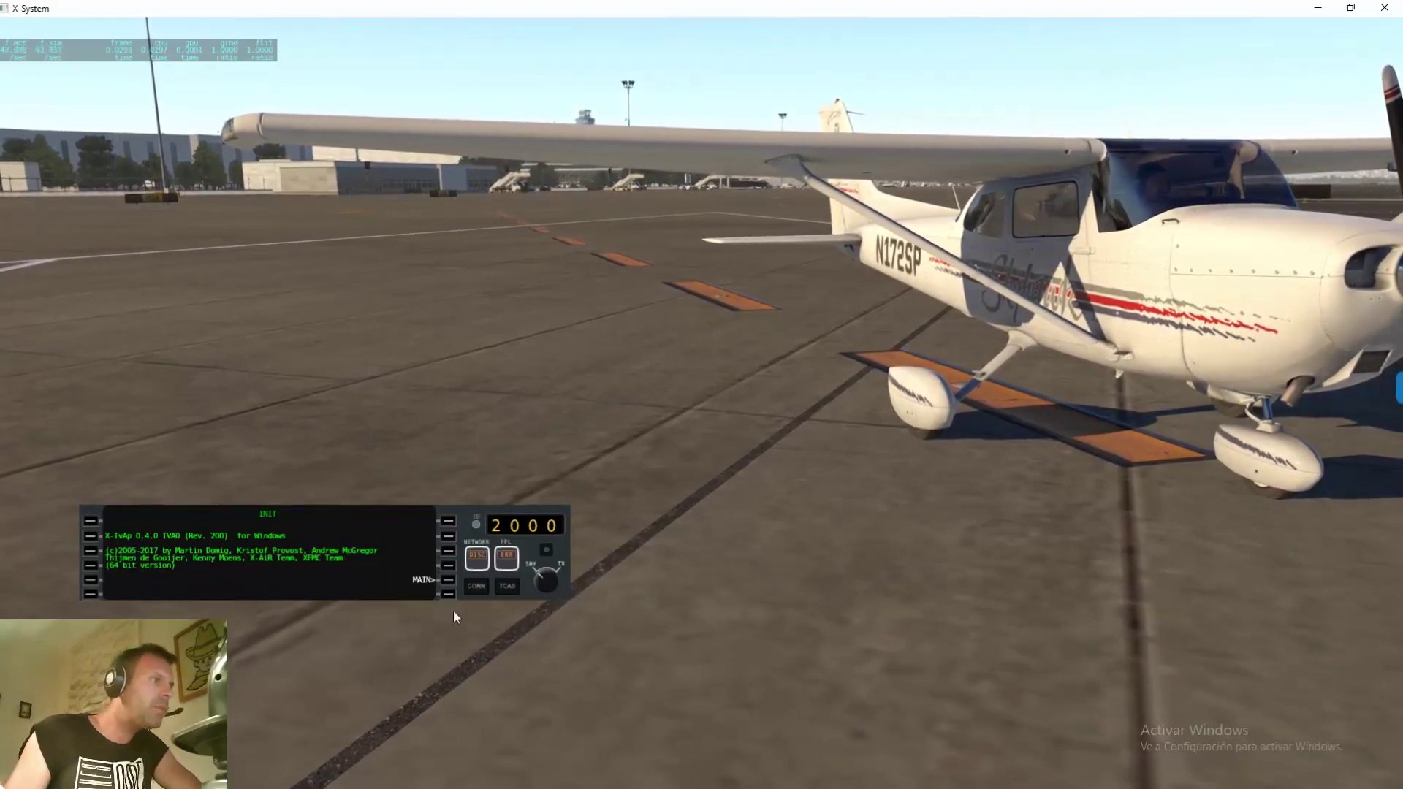
pyautogui.click(476, 586)
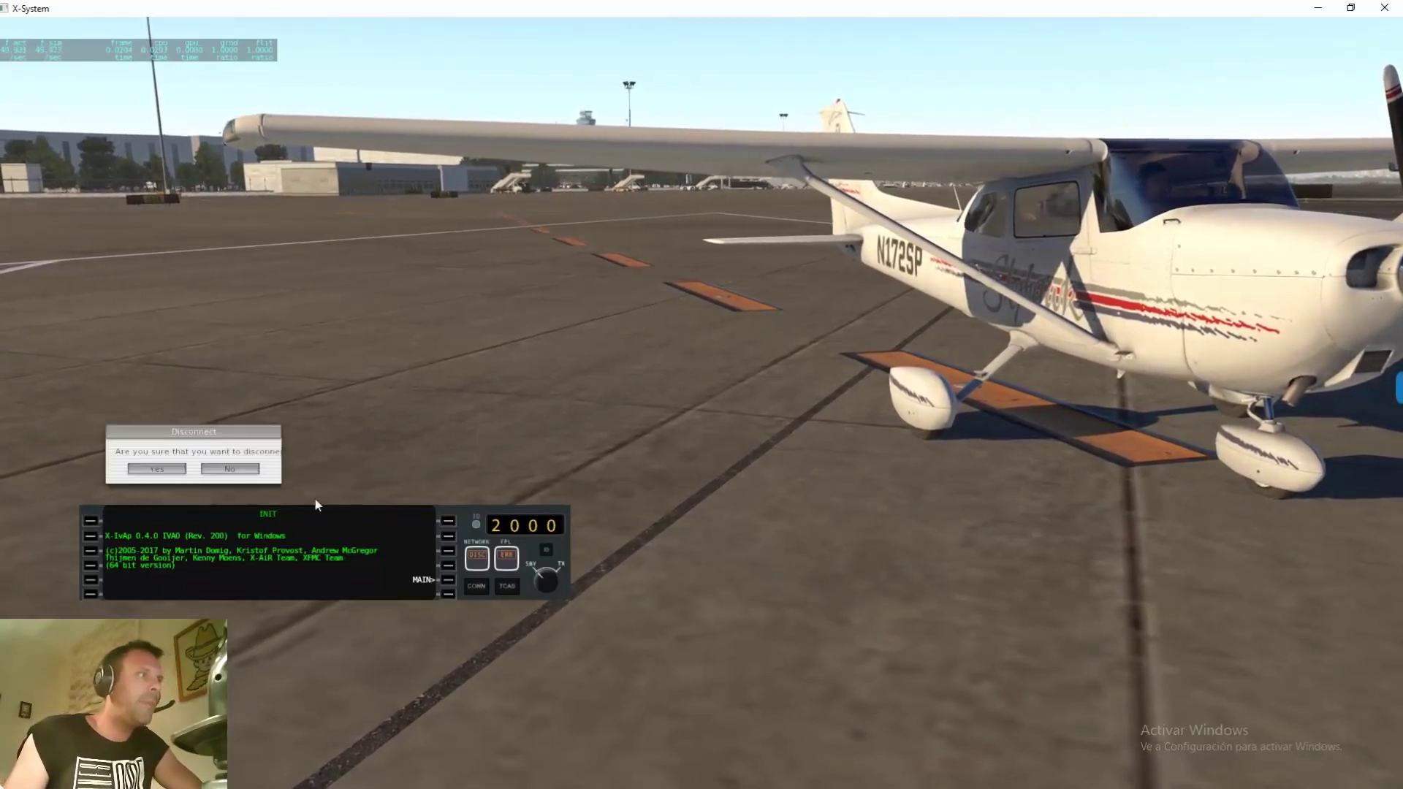
pyautogui.click(248, 471)
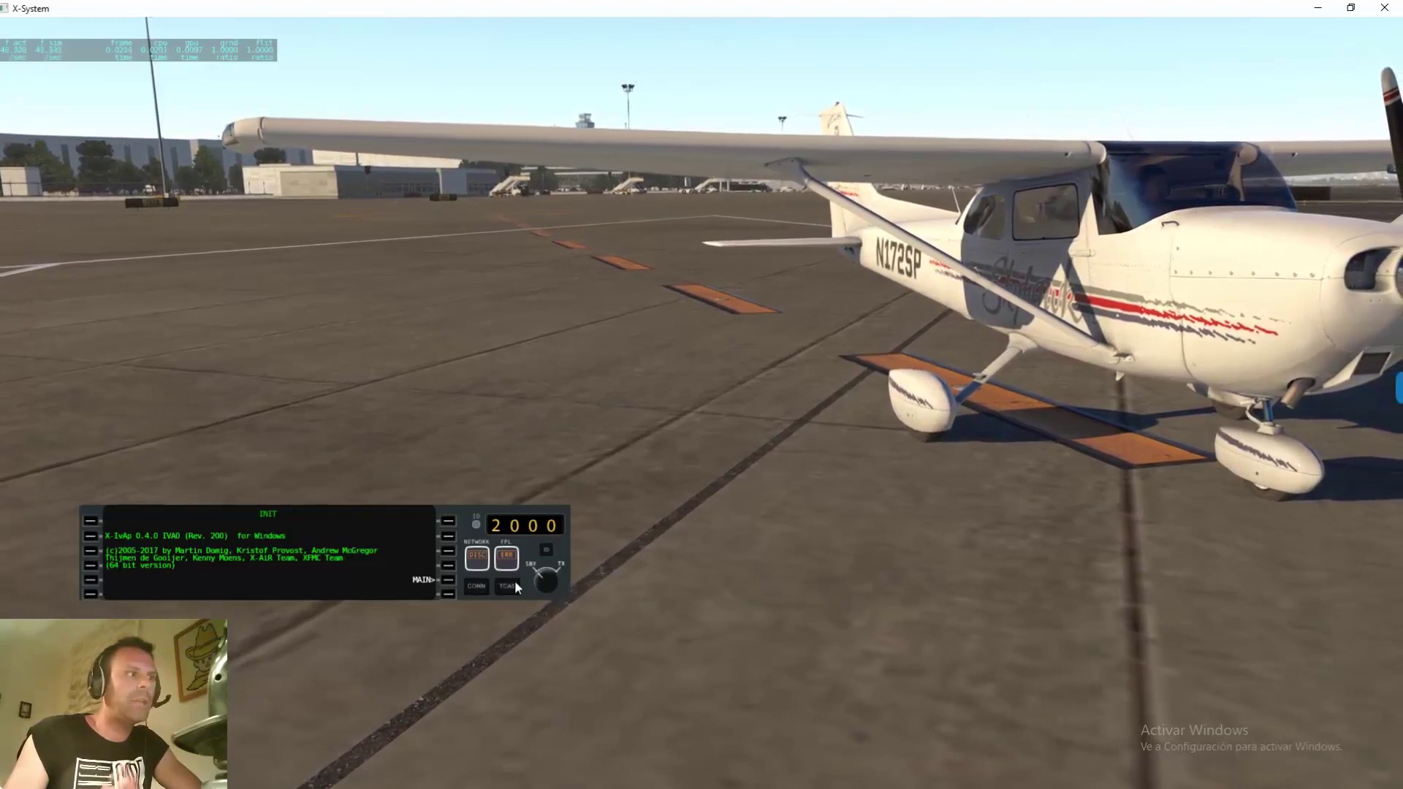
# - Show the X-IvAp TCAS display, reposition it above the main unit, and set its altitude mode to BLW
pyautogui.click(508, 586)
pyautogui.moveTo(152, 266); pyautogui.dragTo(265, 282)
pyautogui.click(275, 279)
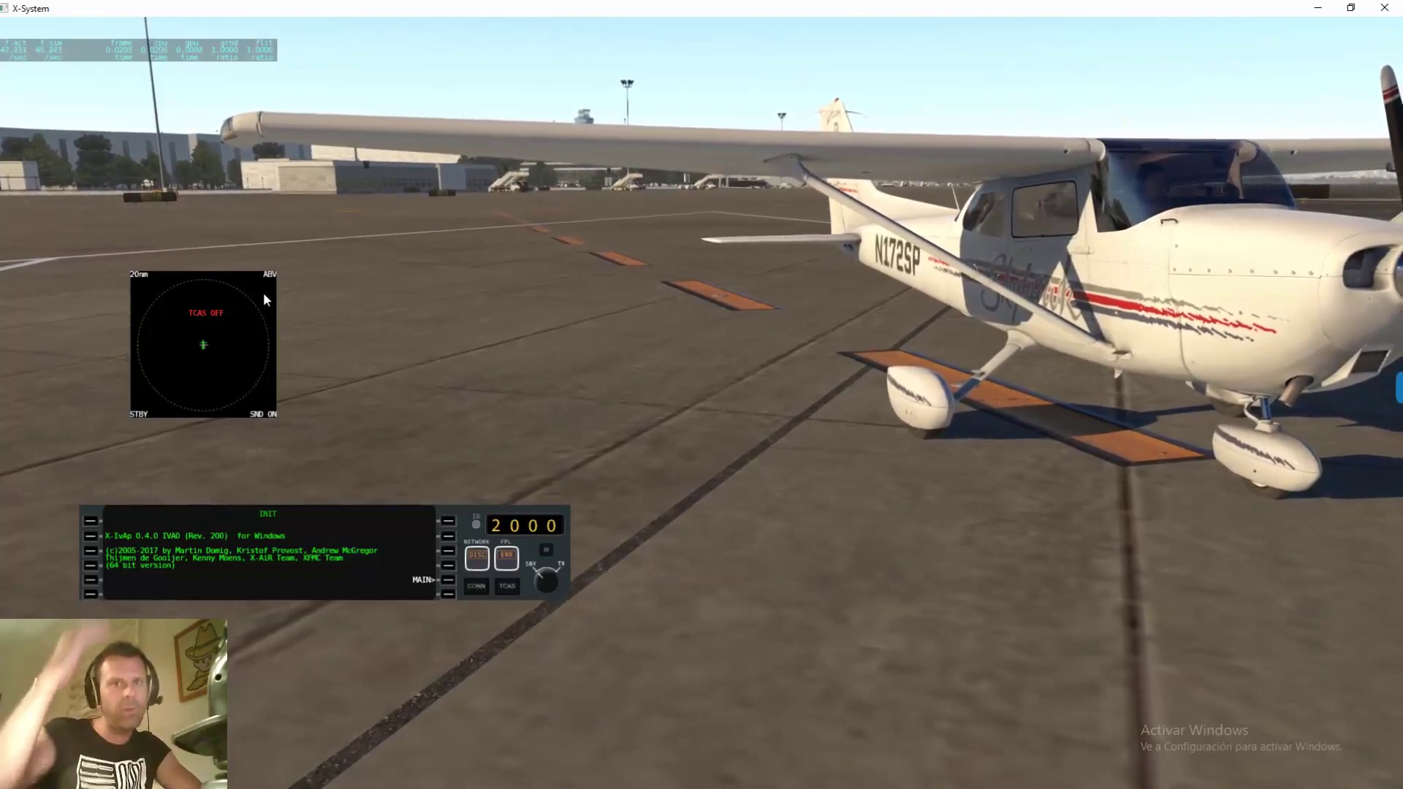
pyautogui.click(270, 275)
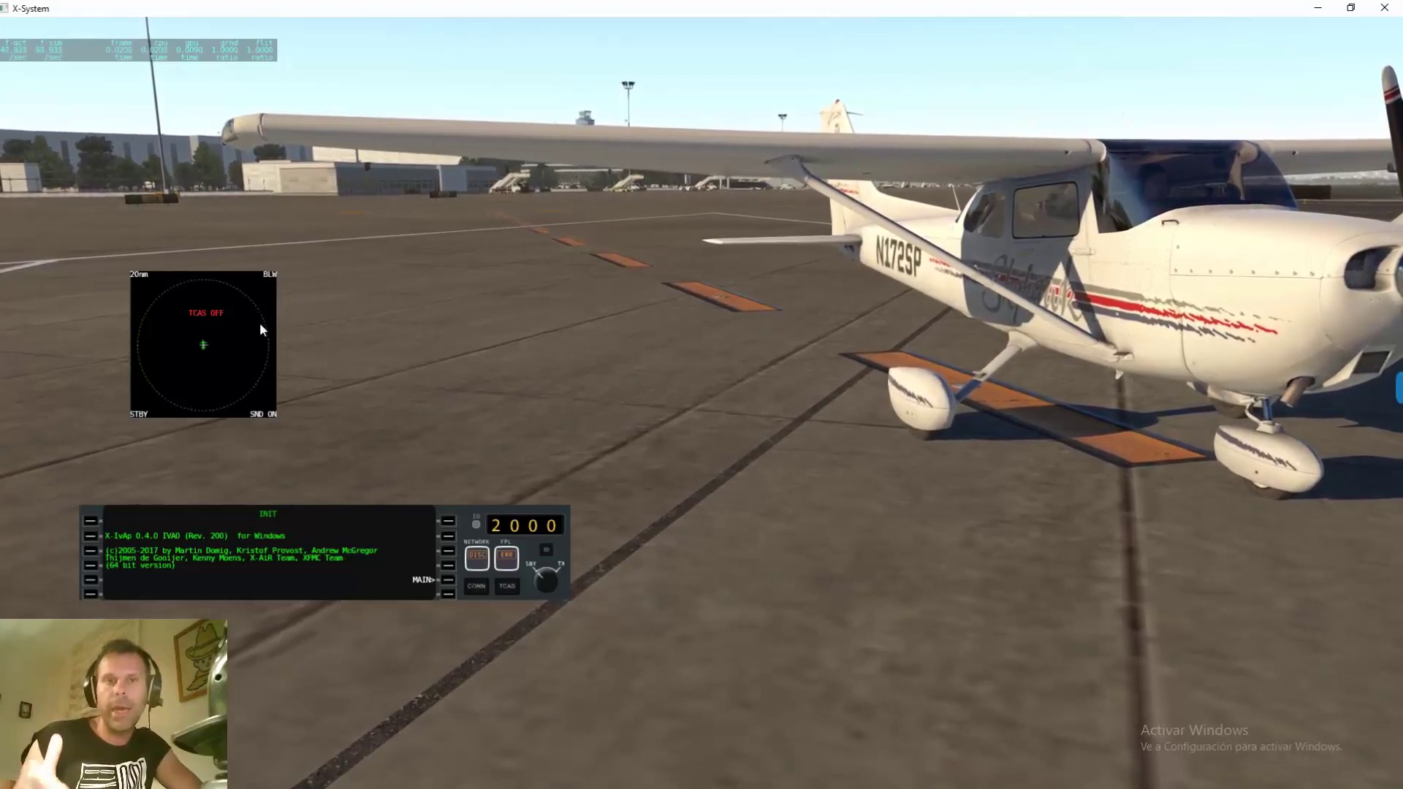
# - Set the TCAS display's altitude mode to ALL and its range to 3 nm
pyautogui.click(266, 276)
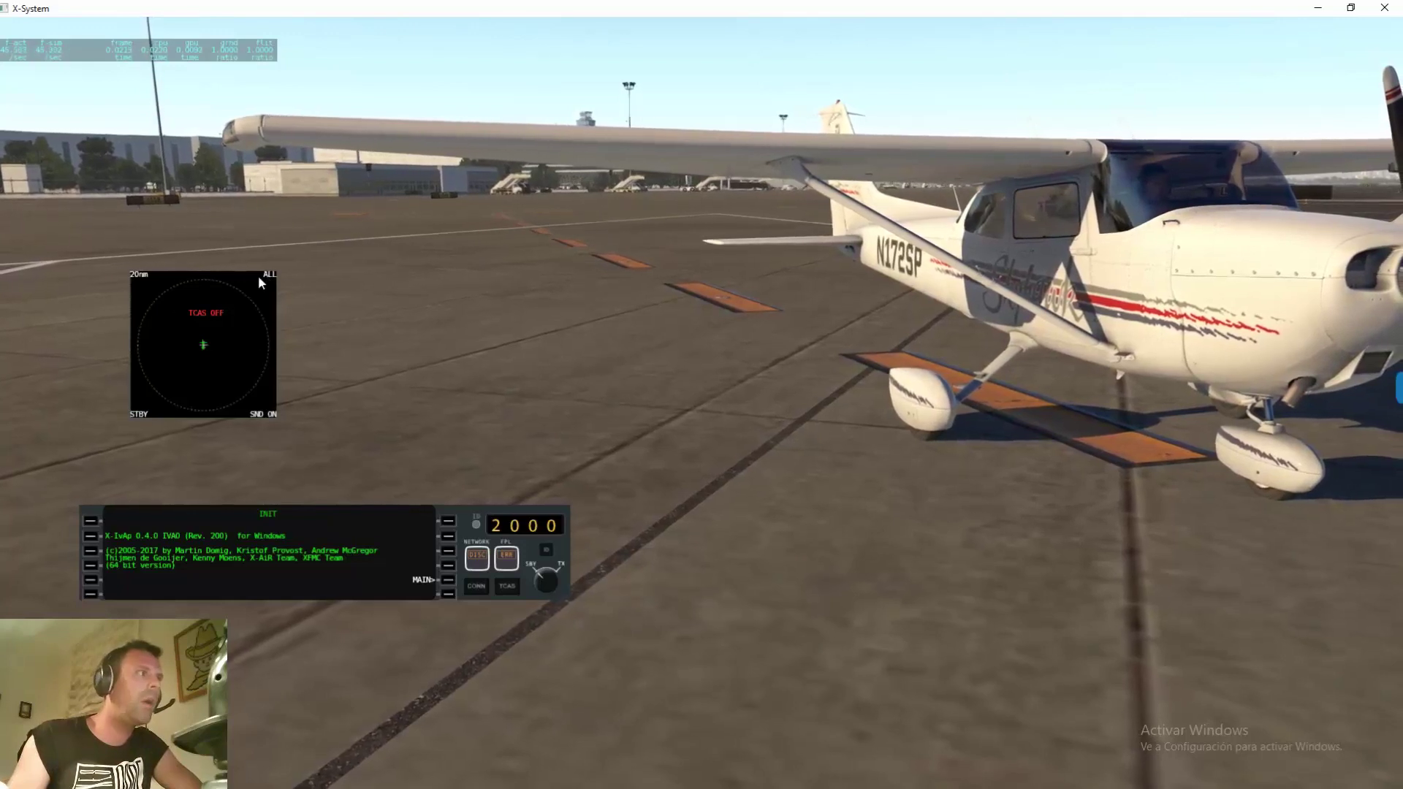
pyautogui.click(140, 276)
pyautogui.click(141, 276)
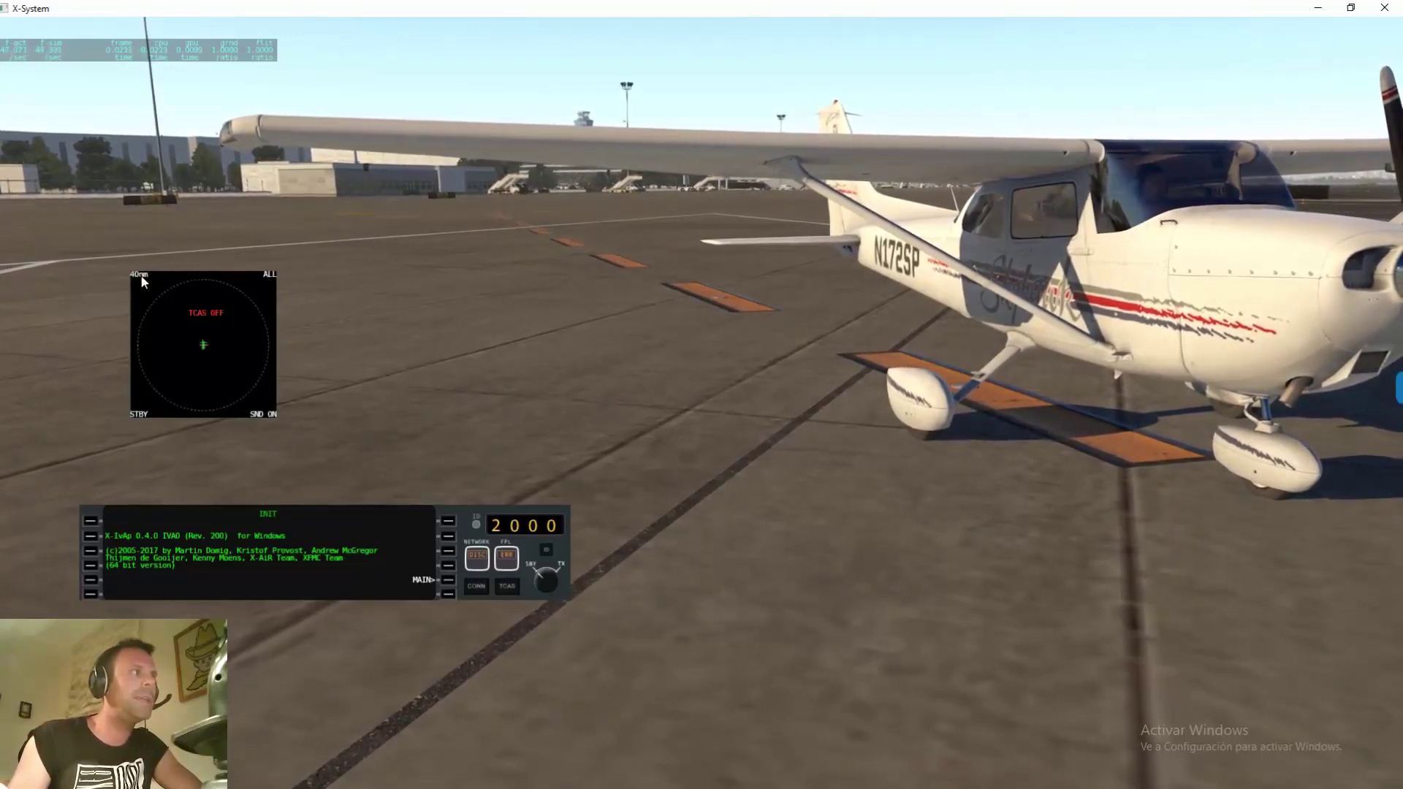
pyautogui.click(142, 278)
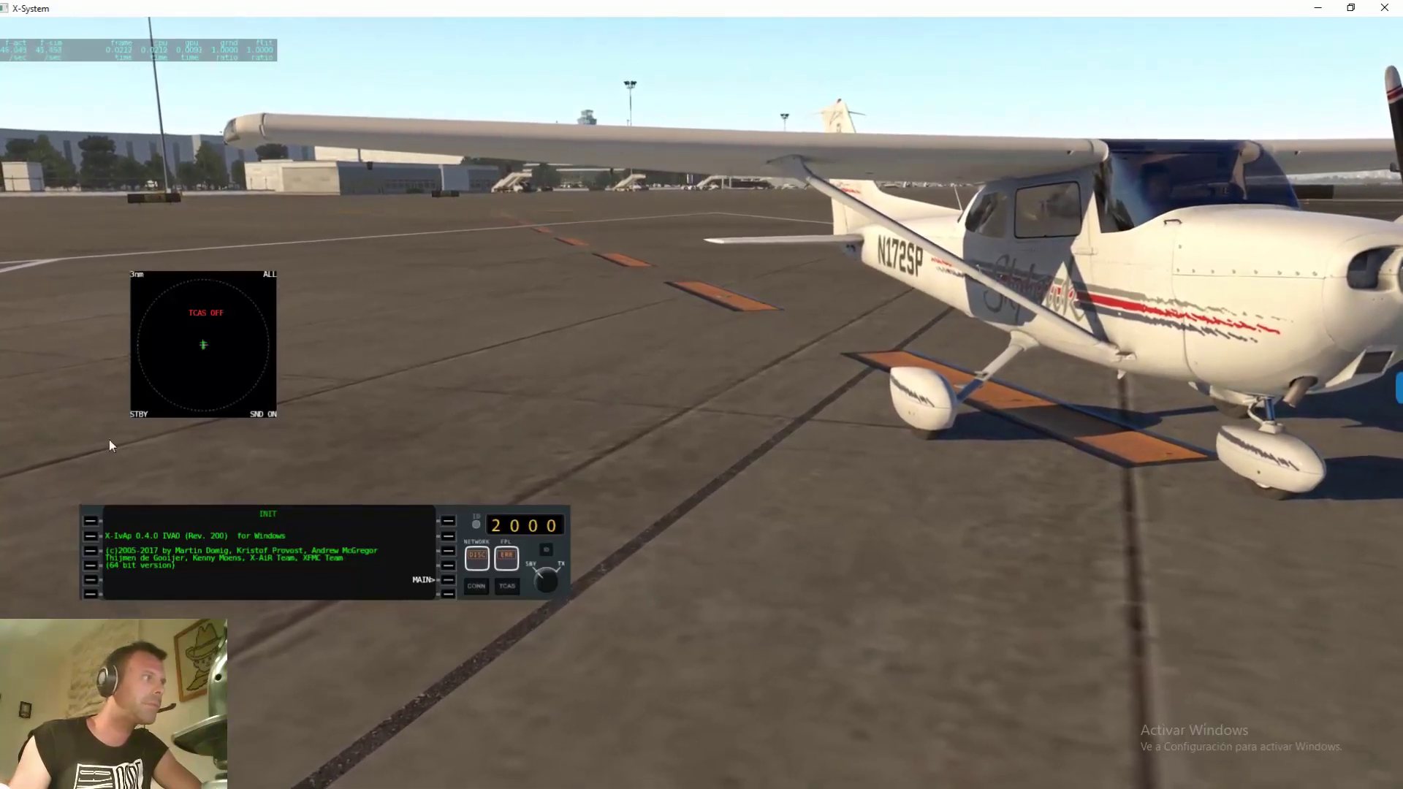
# - Cycle the TCAS operating mode through TA and RA, and return it to STBY
pyautogui.click(136, 414)
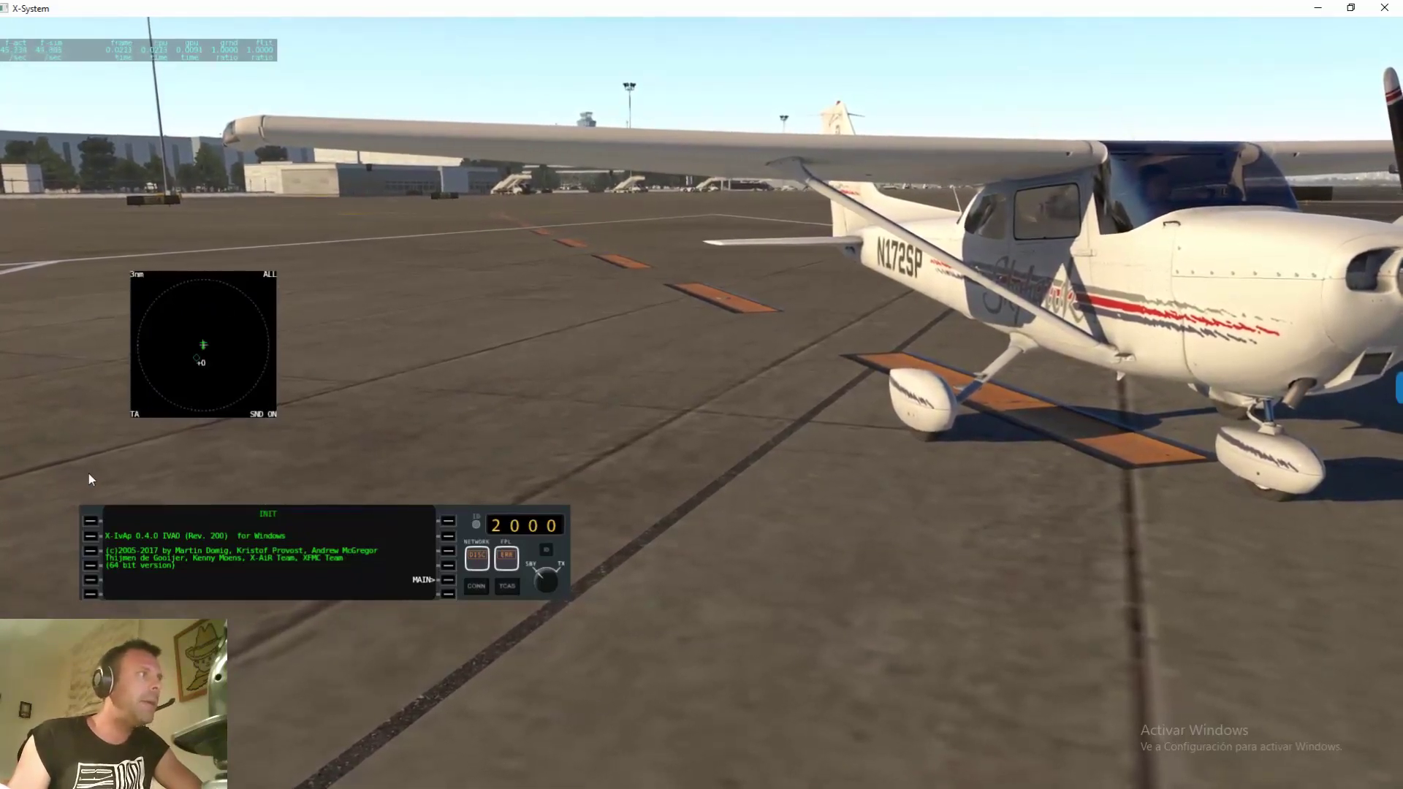
pyautogui.click(133, 415)
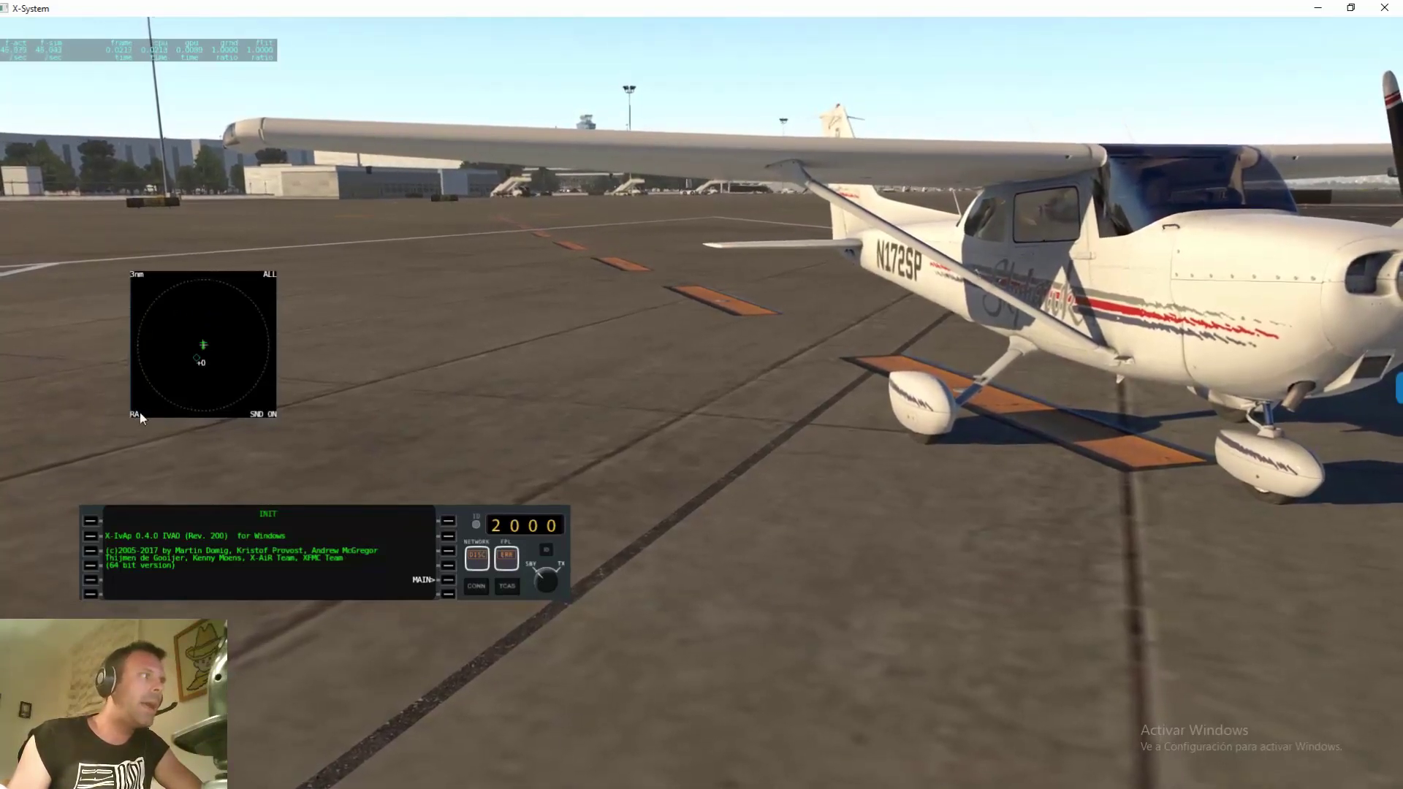
pyautogui.click(134, 415)
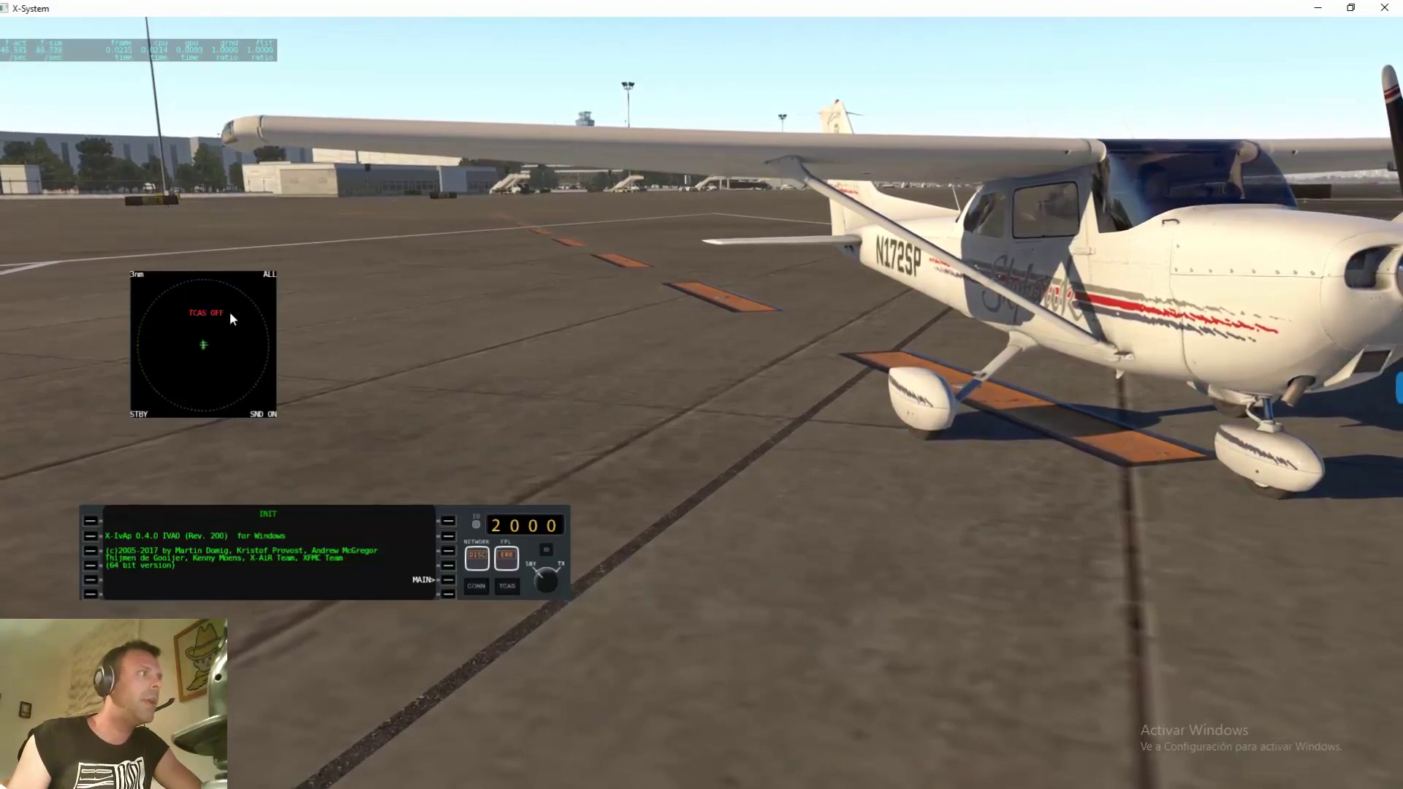
pyautogui.click(142, 416)
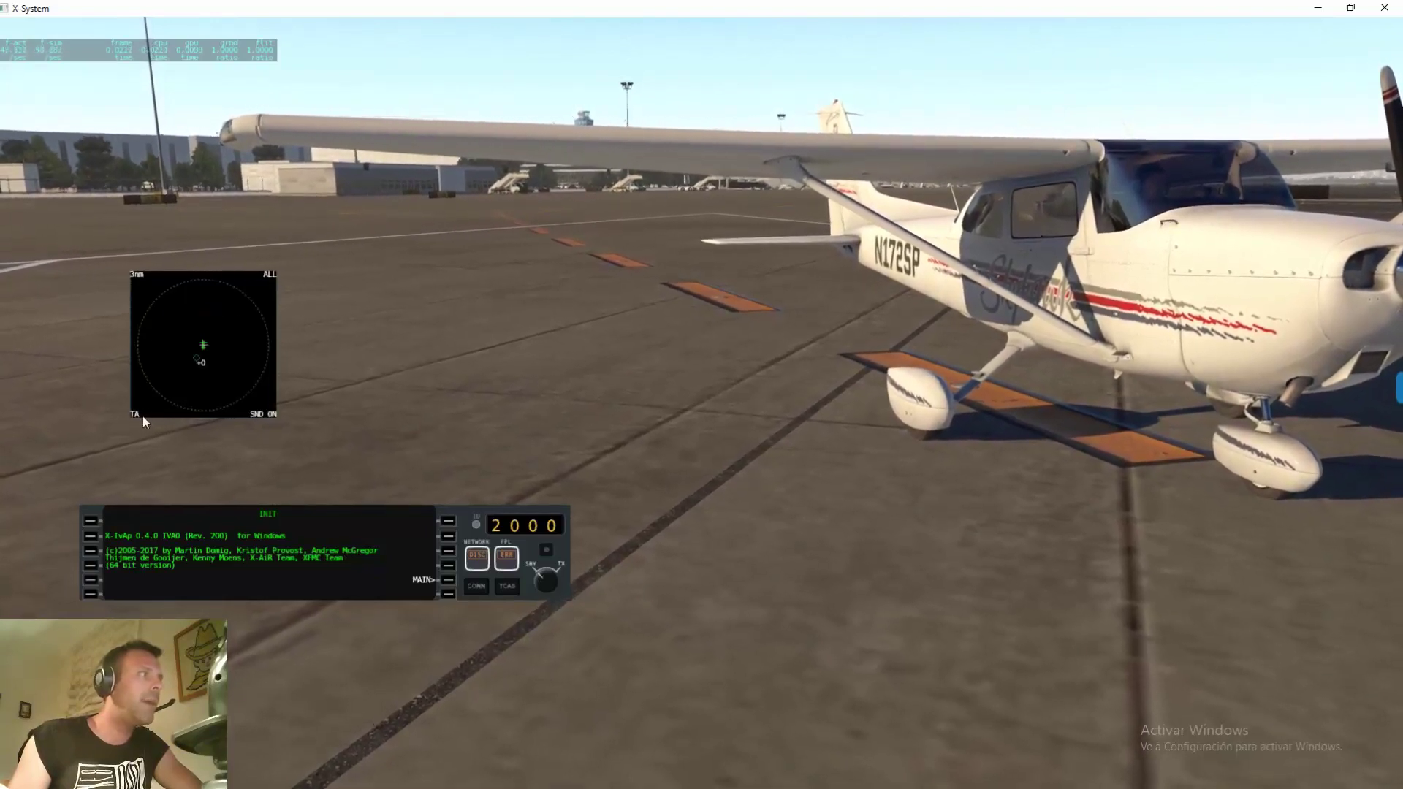
pyautogui.click(142, 415)
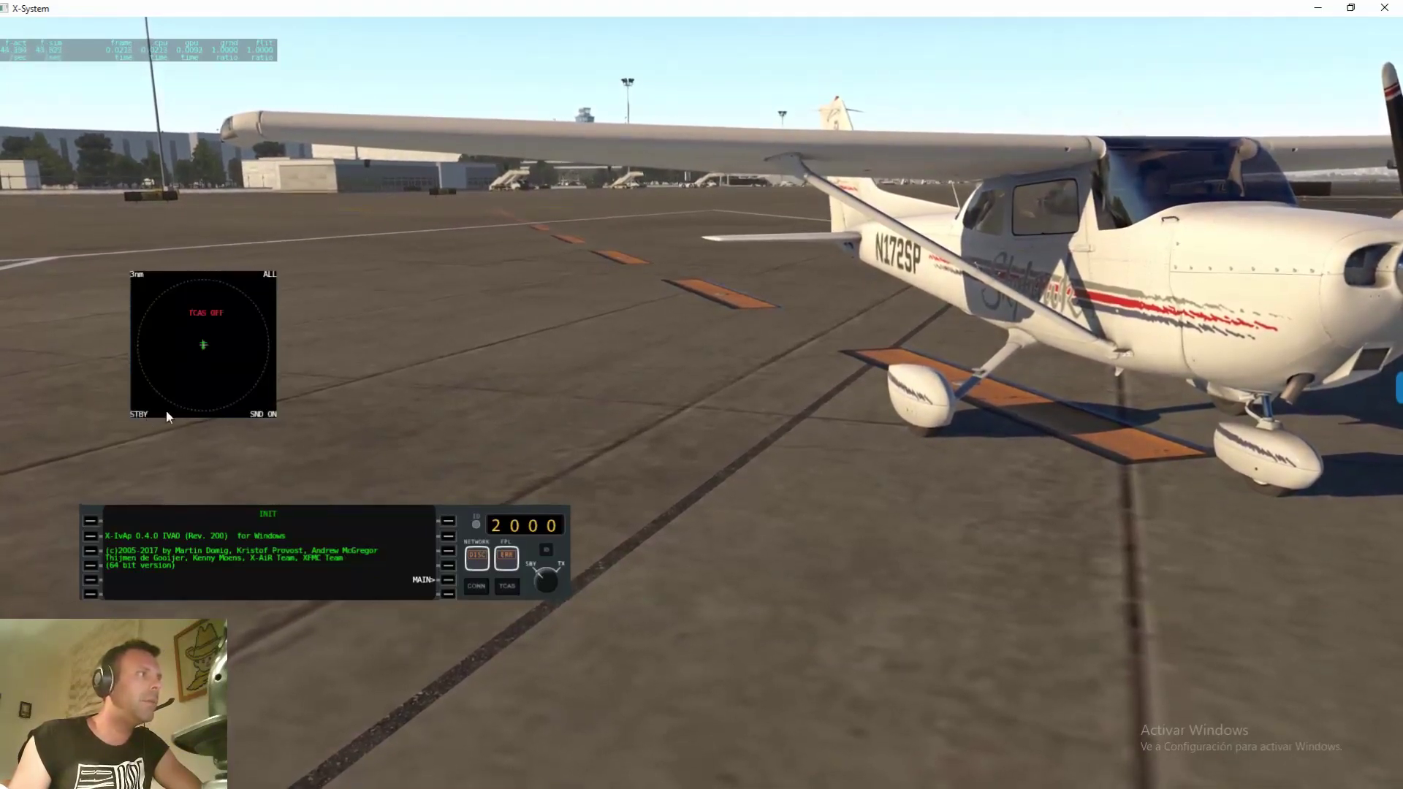
# - Turn the TCAS sound off and hide the TCAS display
pyautogui.click(271, 415)
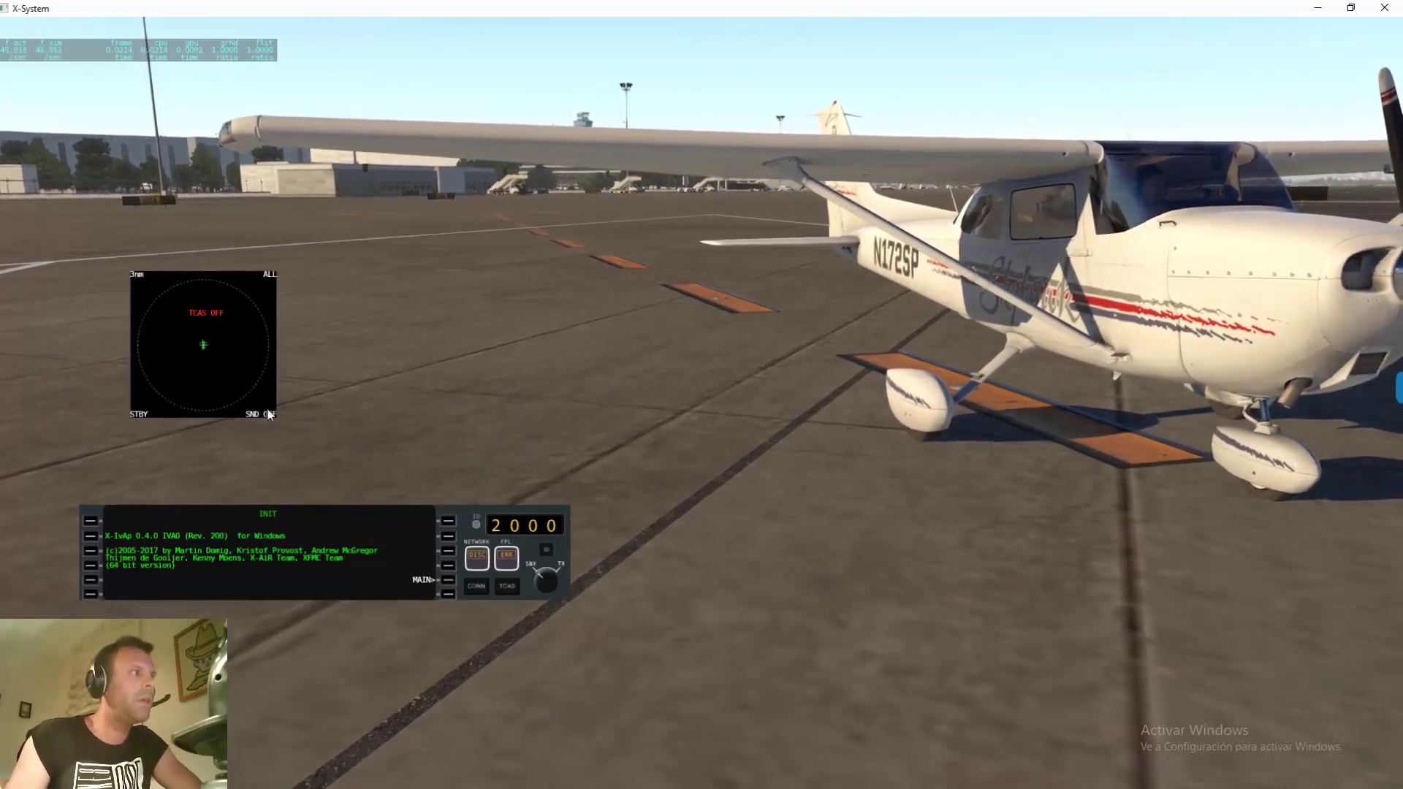
pyautogui.click(507, 587)
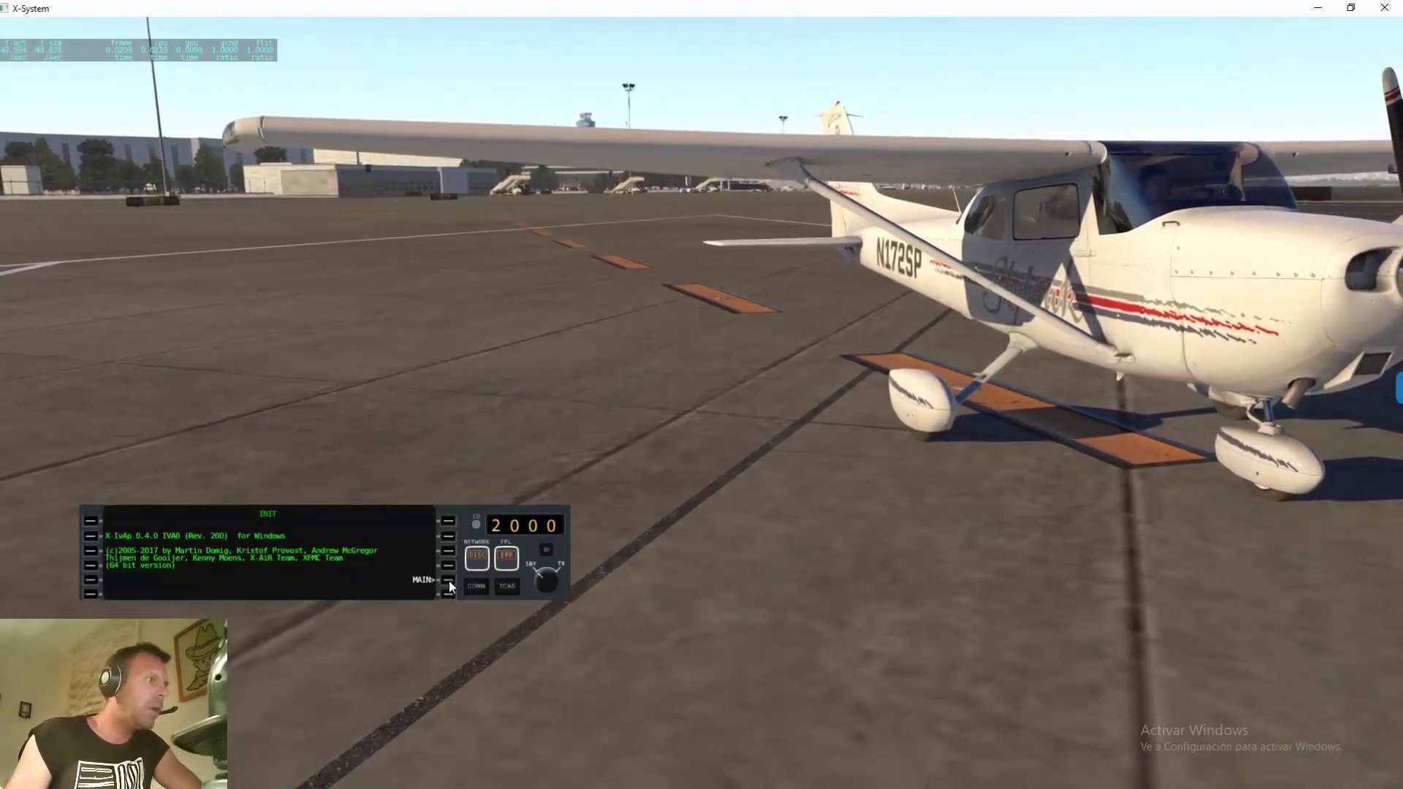
# - Show the X-IvAp MAIN page and switch from the cockpit to an external view of the aircraft's front
pyautogui.click(449, 581)
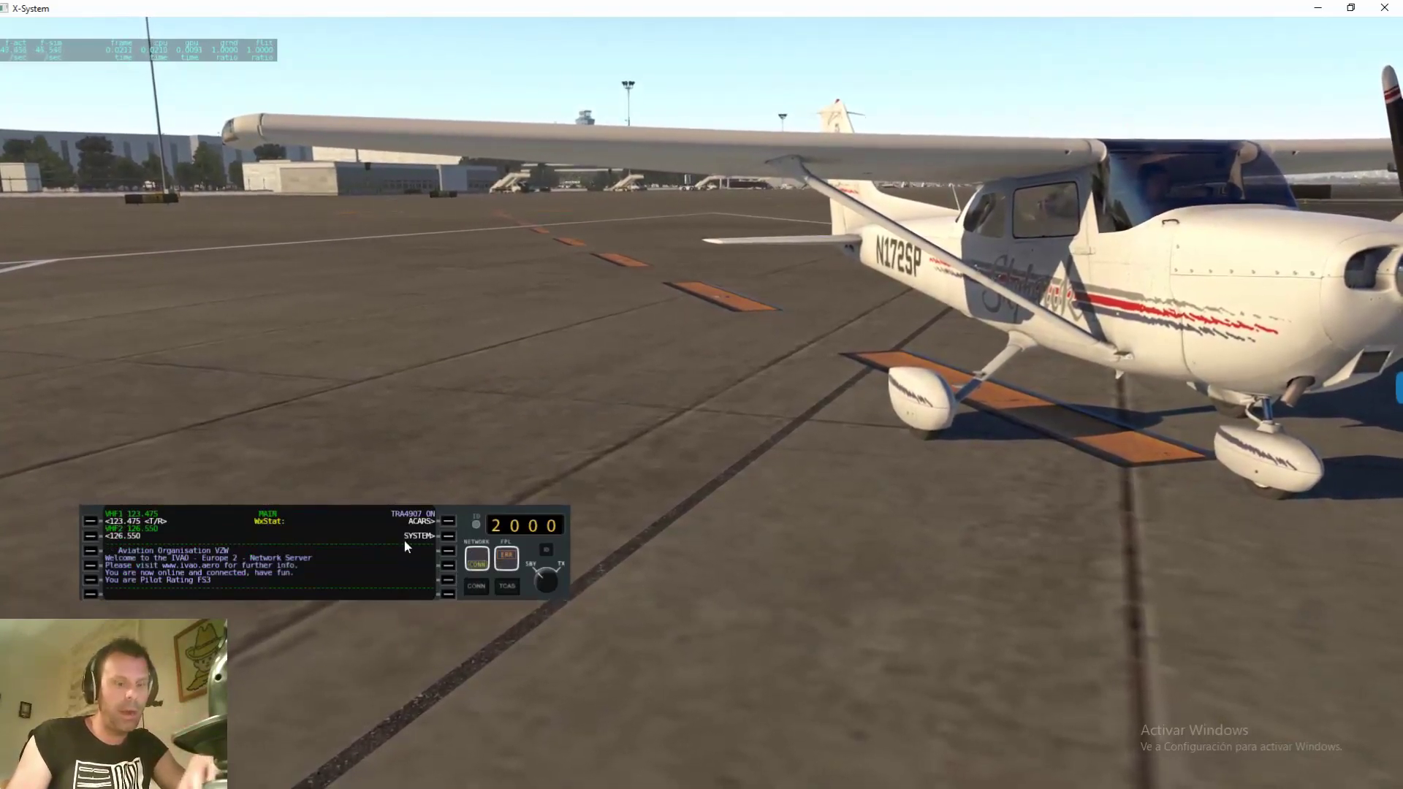
pyautogui.hotkey('shift', '9')
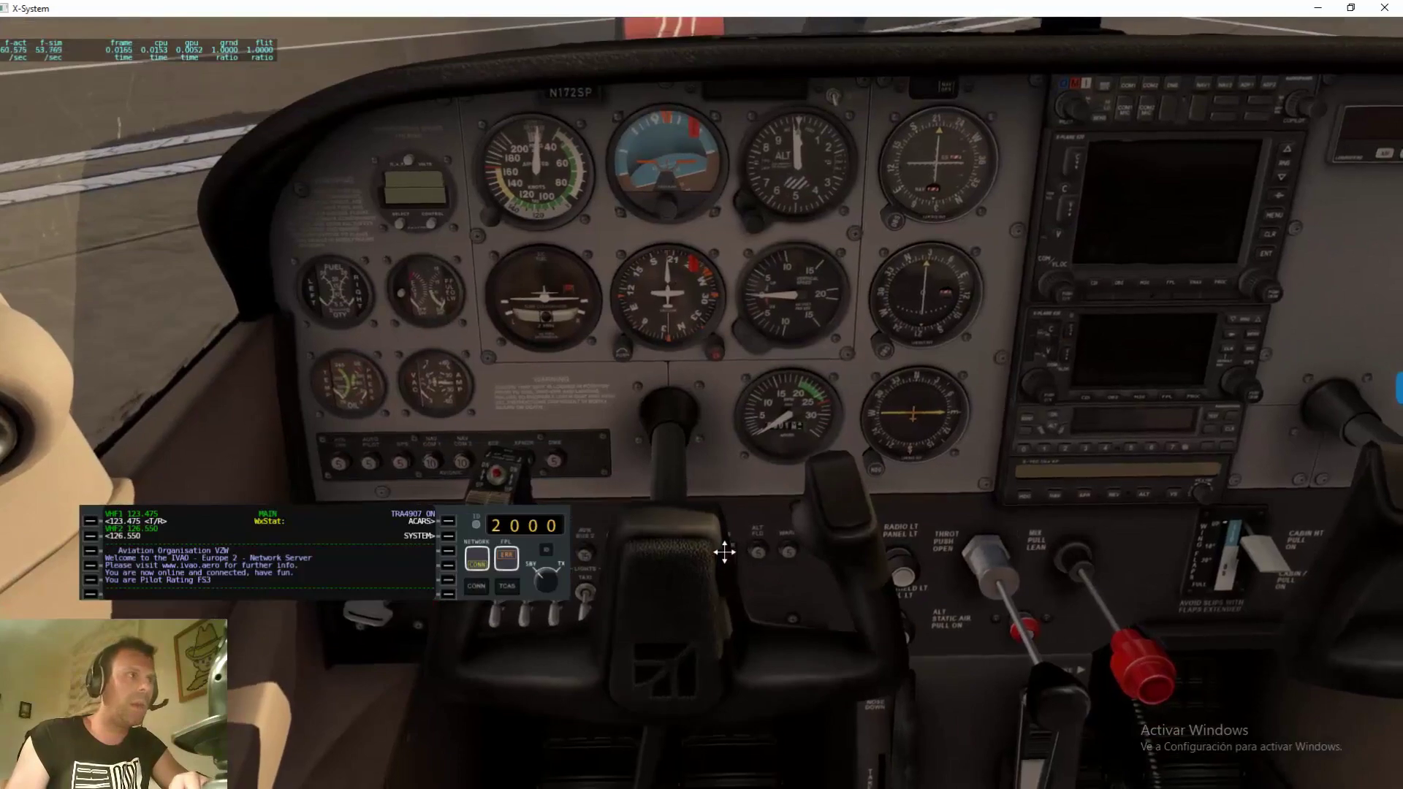
pyautogui.hotkey('shift', '5')
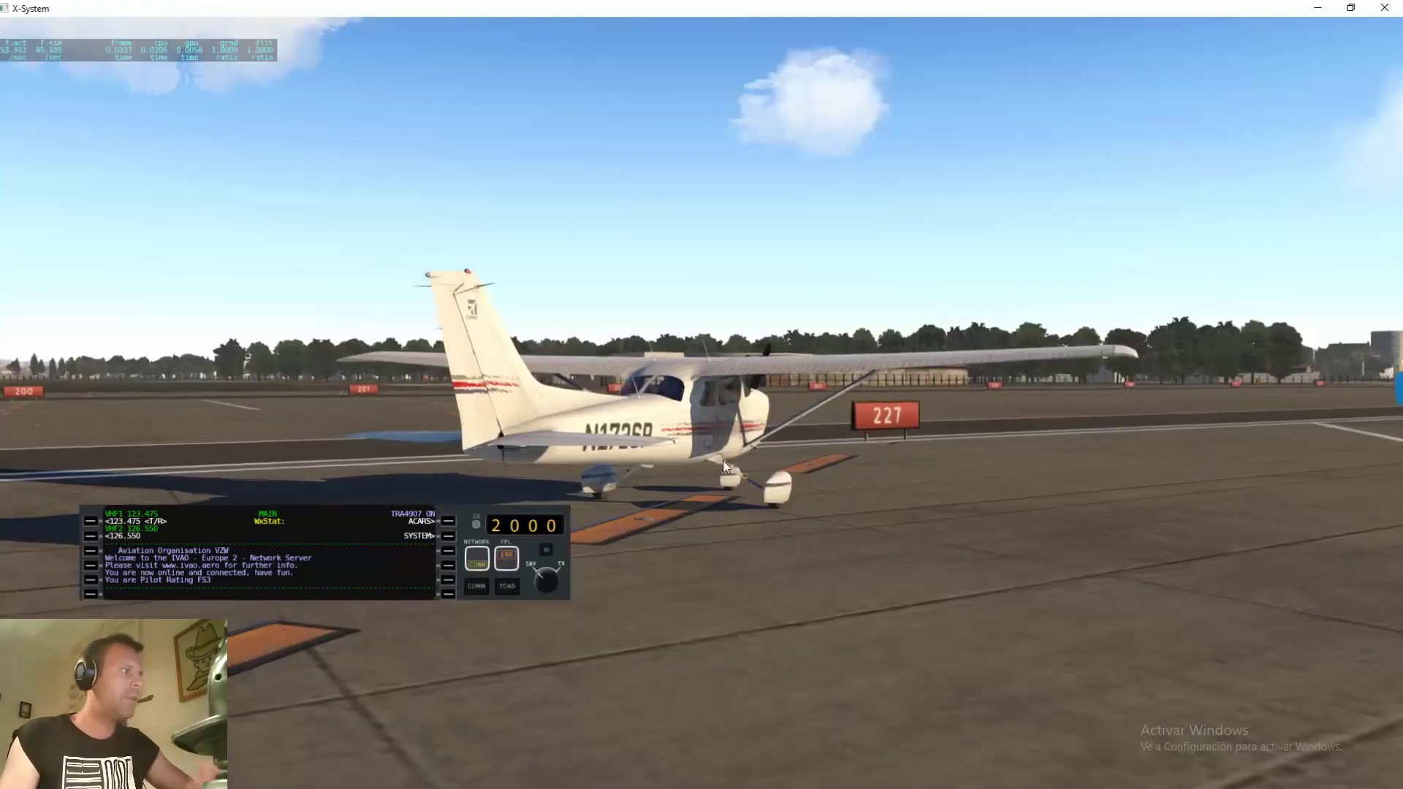
pyautogui.moveTo(662, 513); pyautogui.dragTo(223, 350)
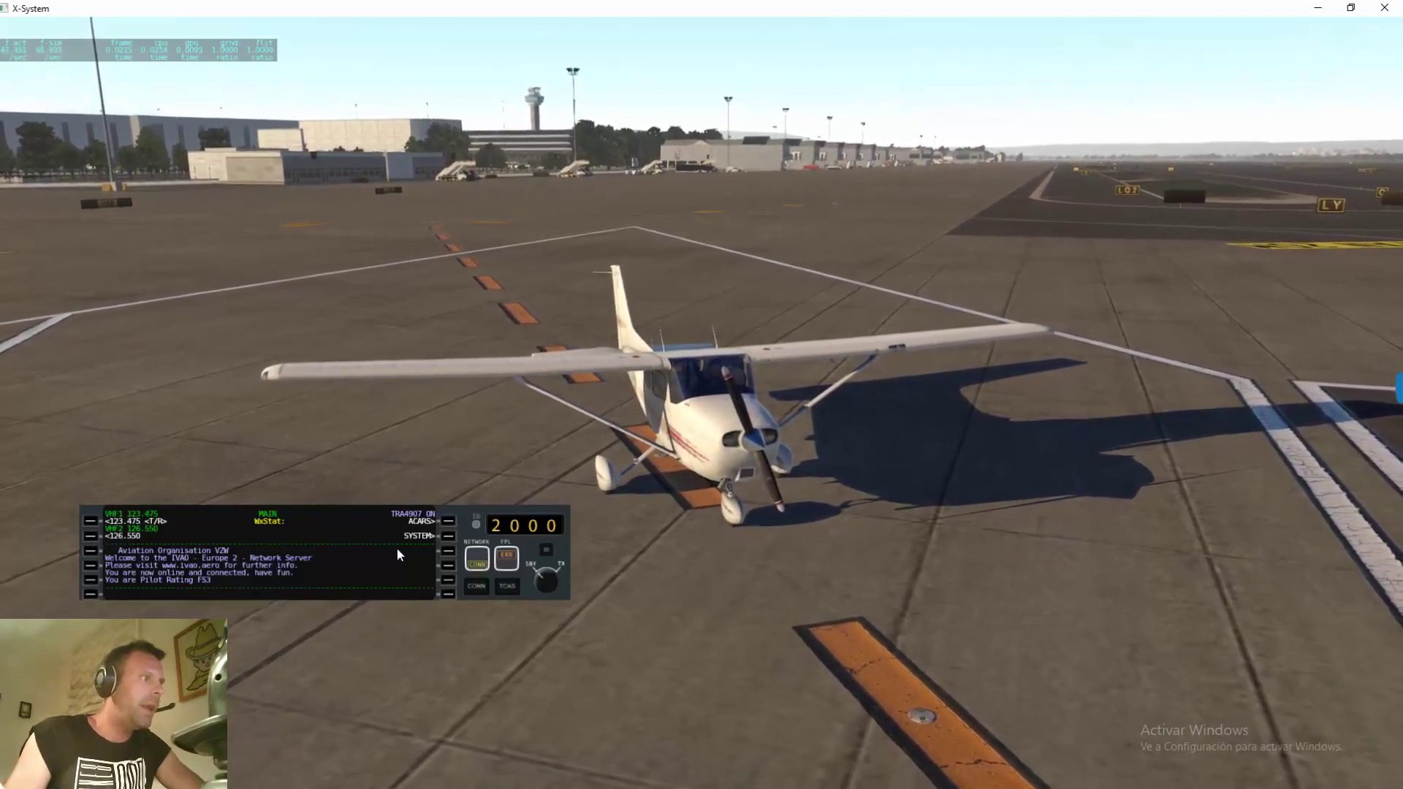
# - Request the departure weather for LEZL and a METAR through the X-IvAp ACARS page
pyautogui.click(449, 521)
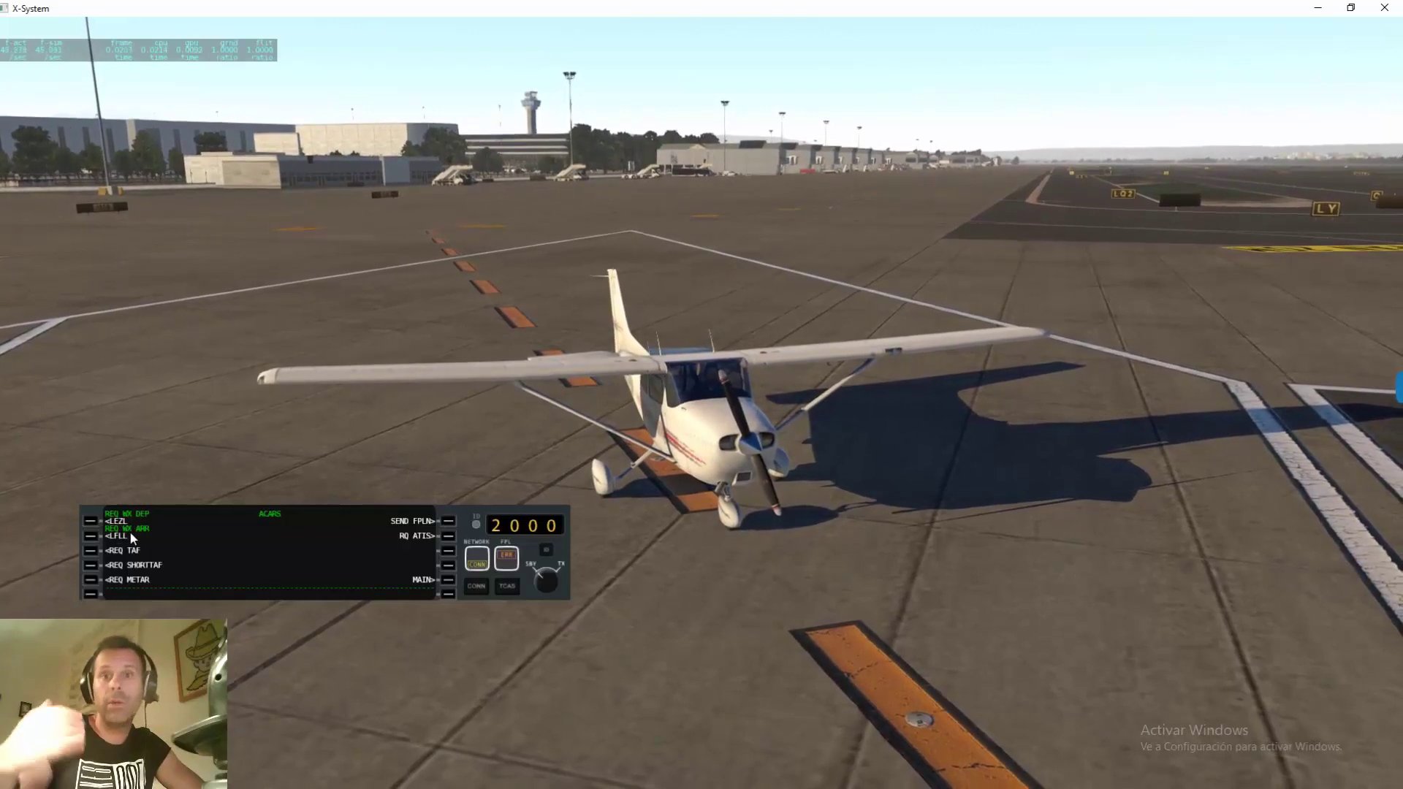
pyautogui.click(89, 522)
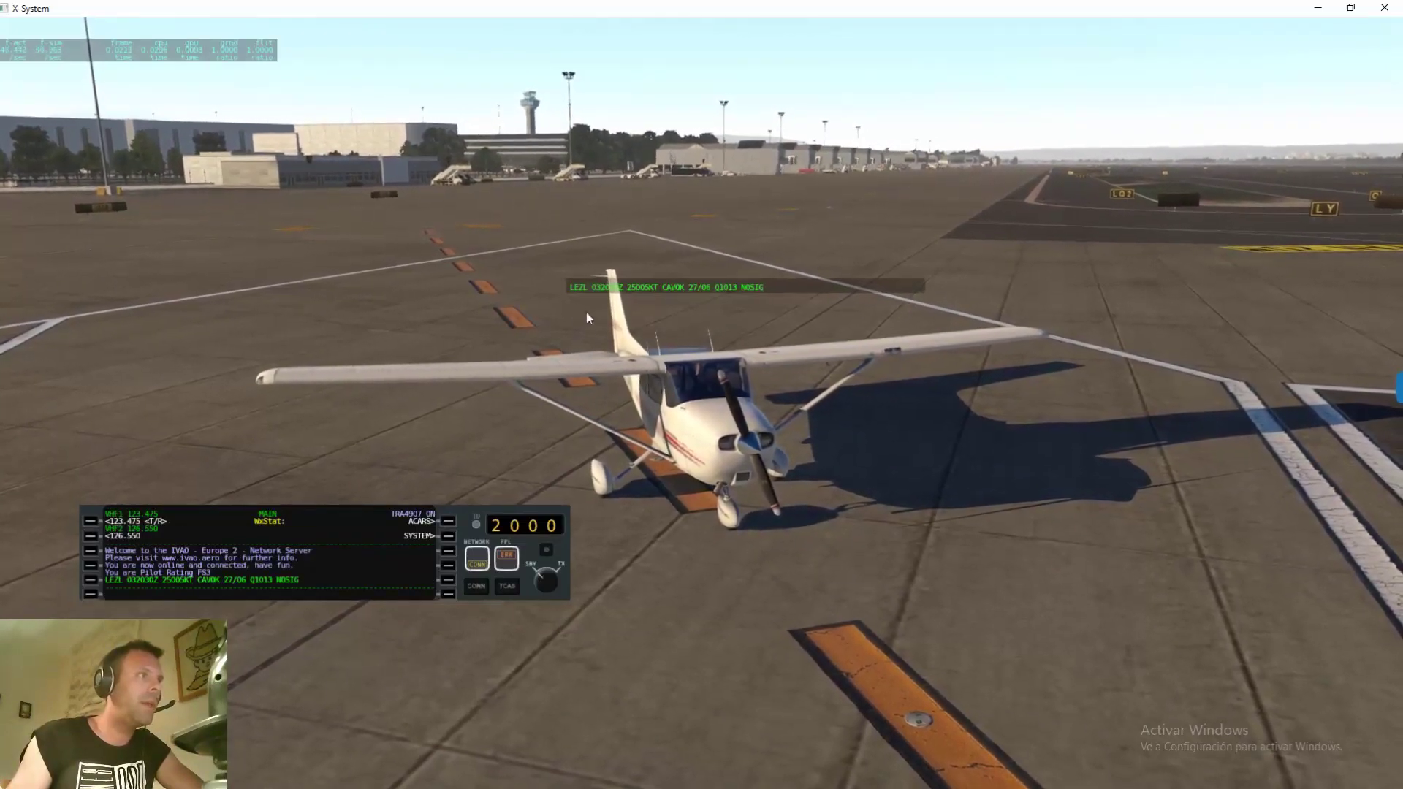
pyautogui.moveTo(591, 312); pyautogui.dragTo(590, 349)
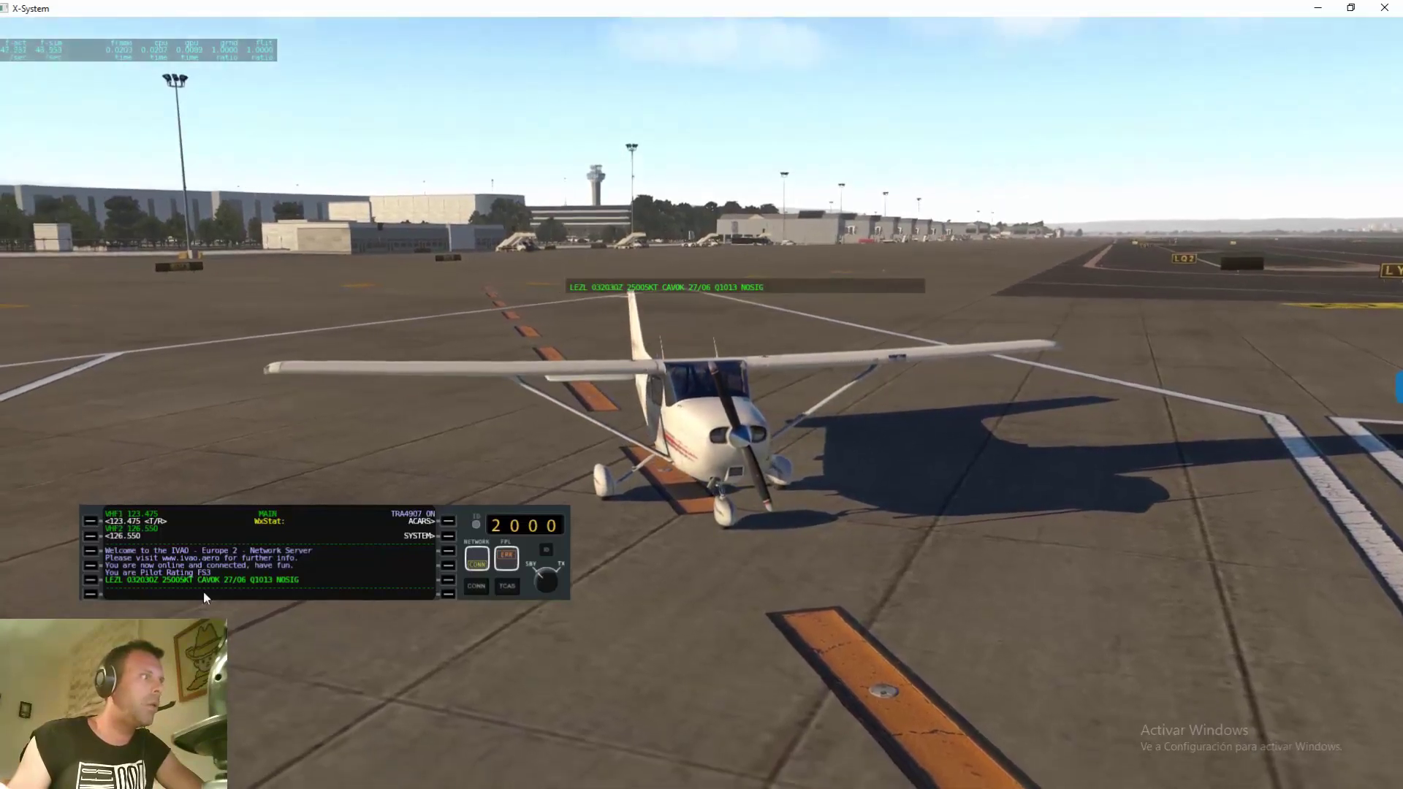
pyautogui.click(449, 522)
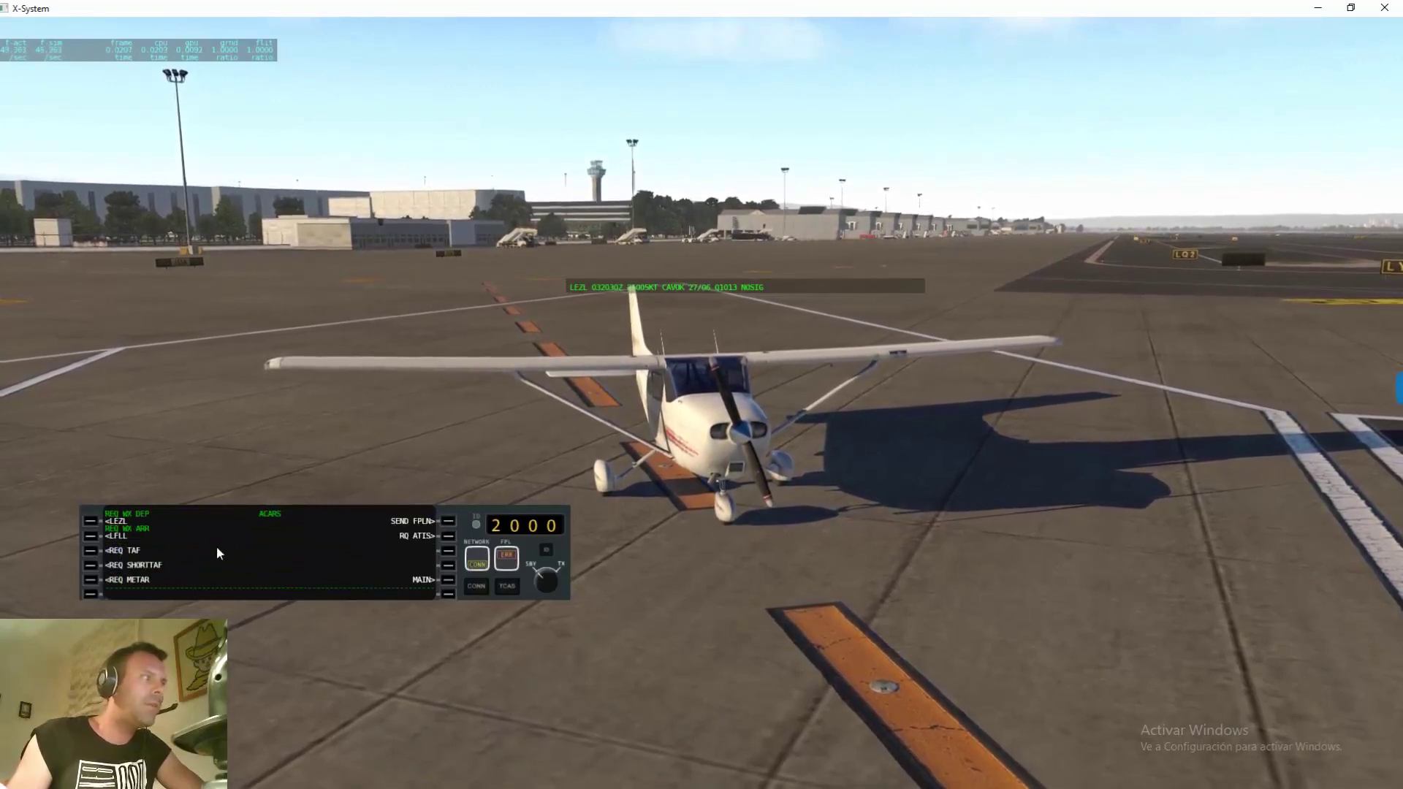
pyautogui.click(92, 580)
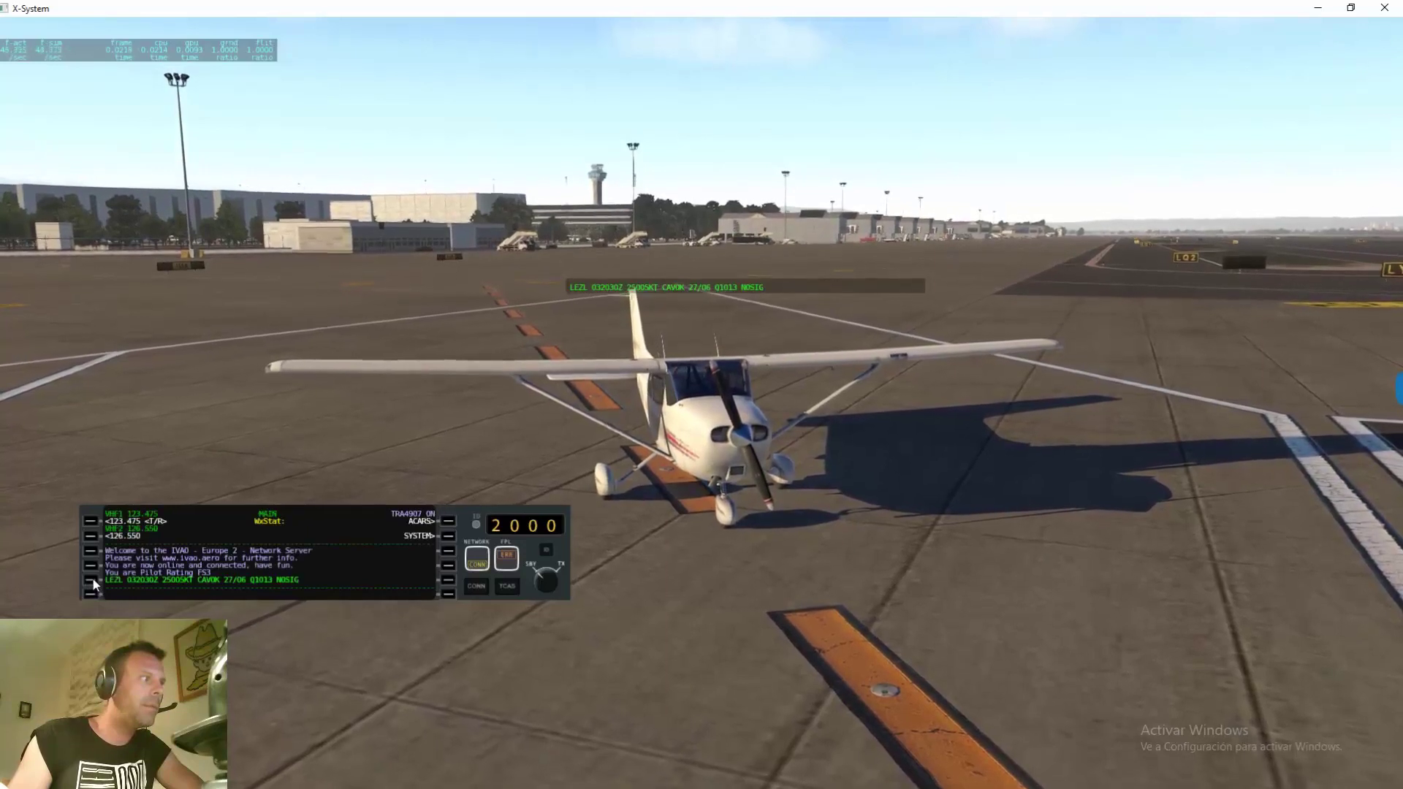
# - Bring up the International Flight Plan form from ACARS, place it clear above the X-IvAp unit, and check the type of flight choices
pyautogui.click(449, 520)
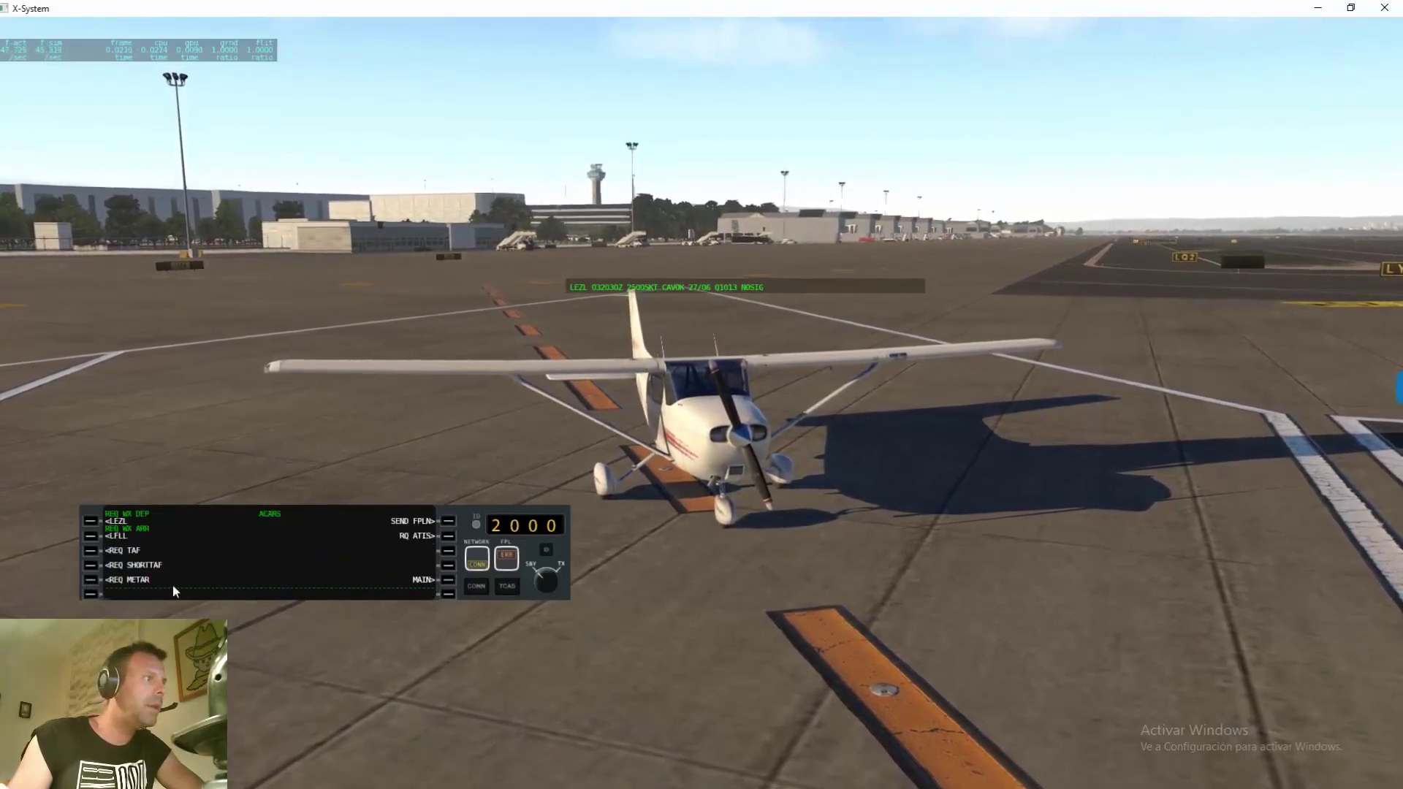
pyautogui.click(449, 521)
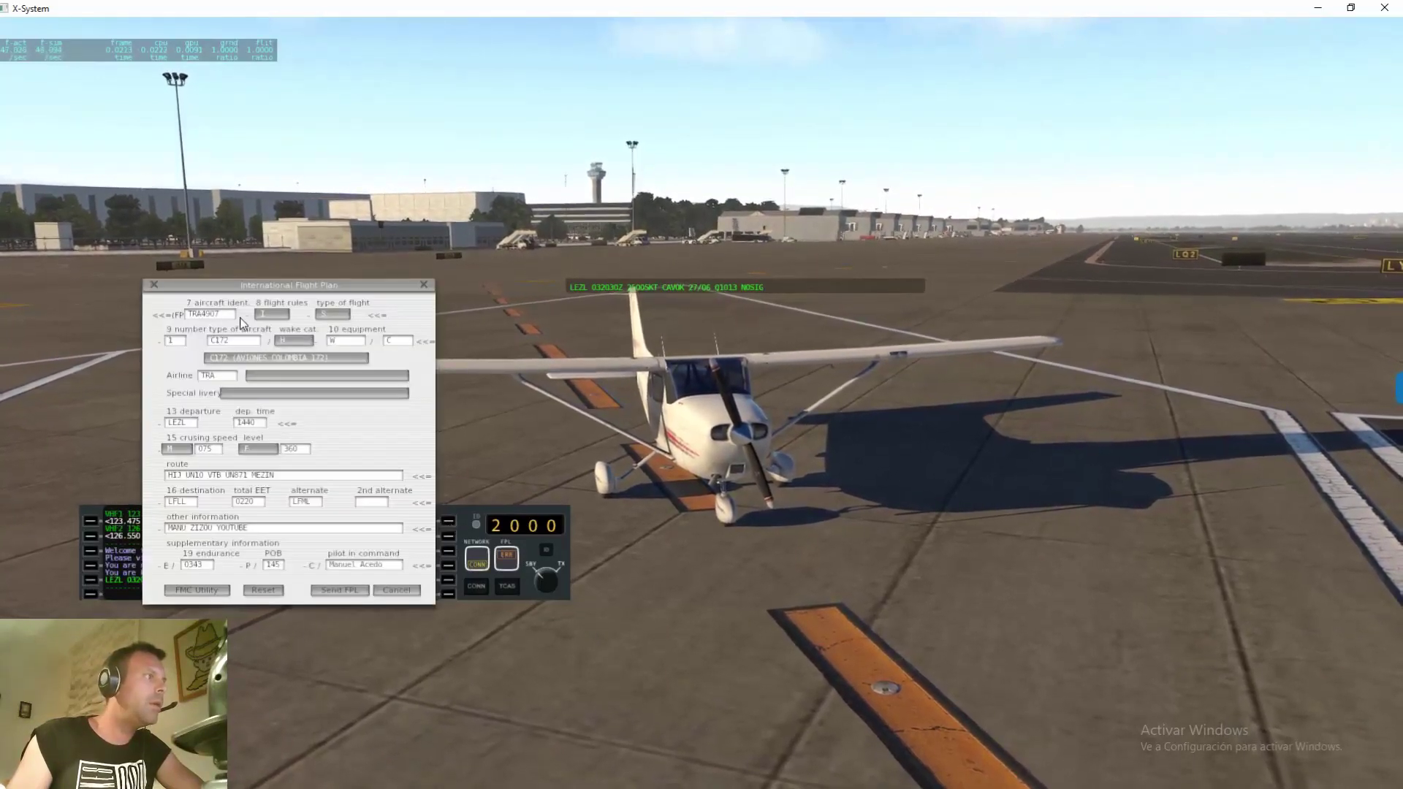
pyautogui.moveTo(250, 271); pyautogui.dragTo(221, 182)
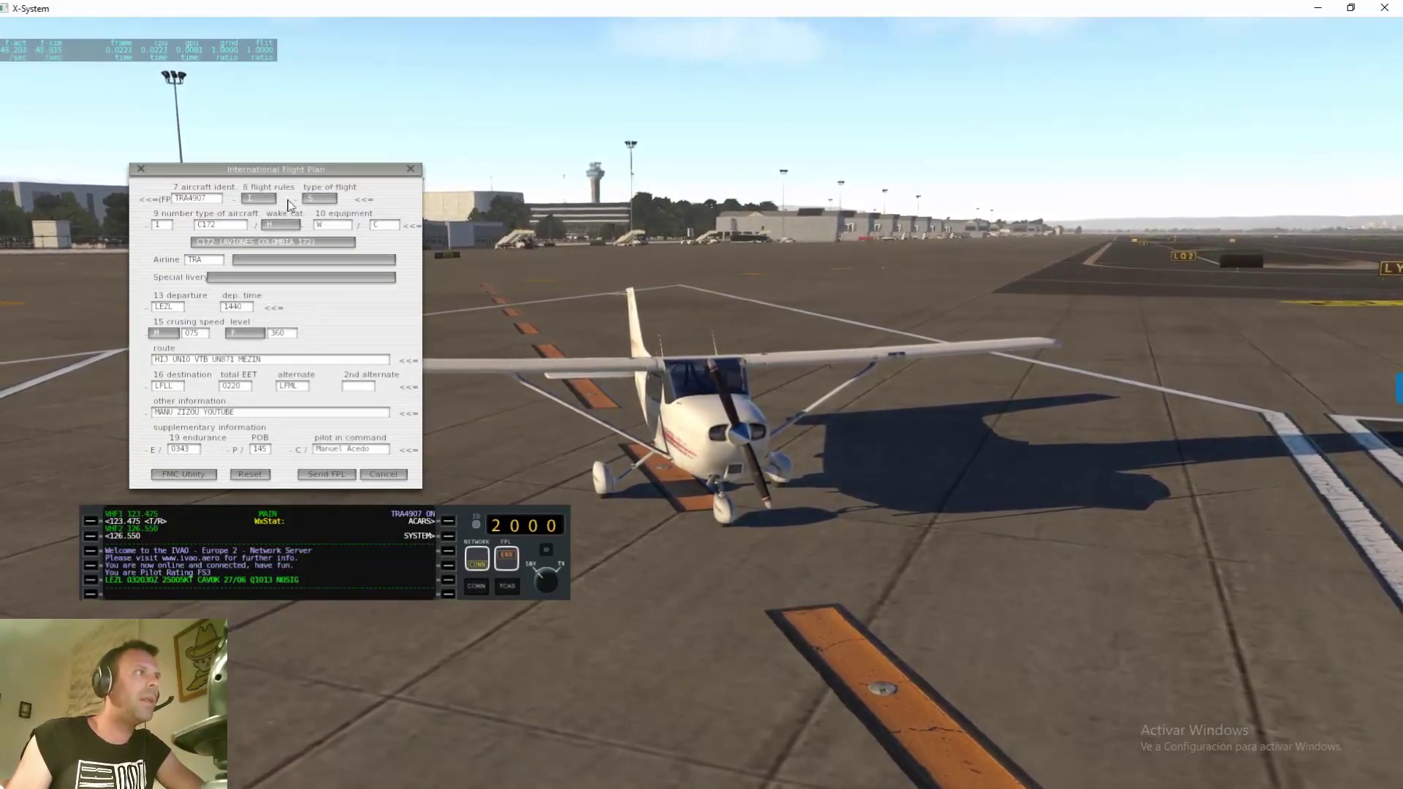
pyautogui.click(317, 197)
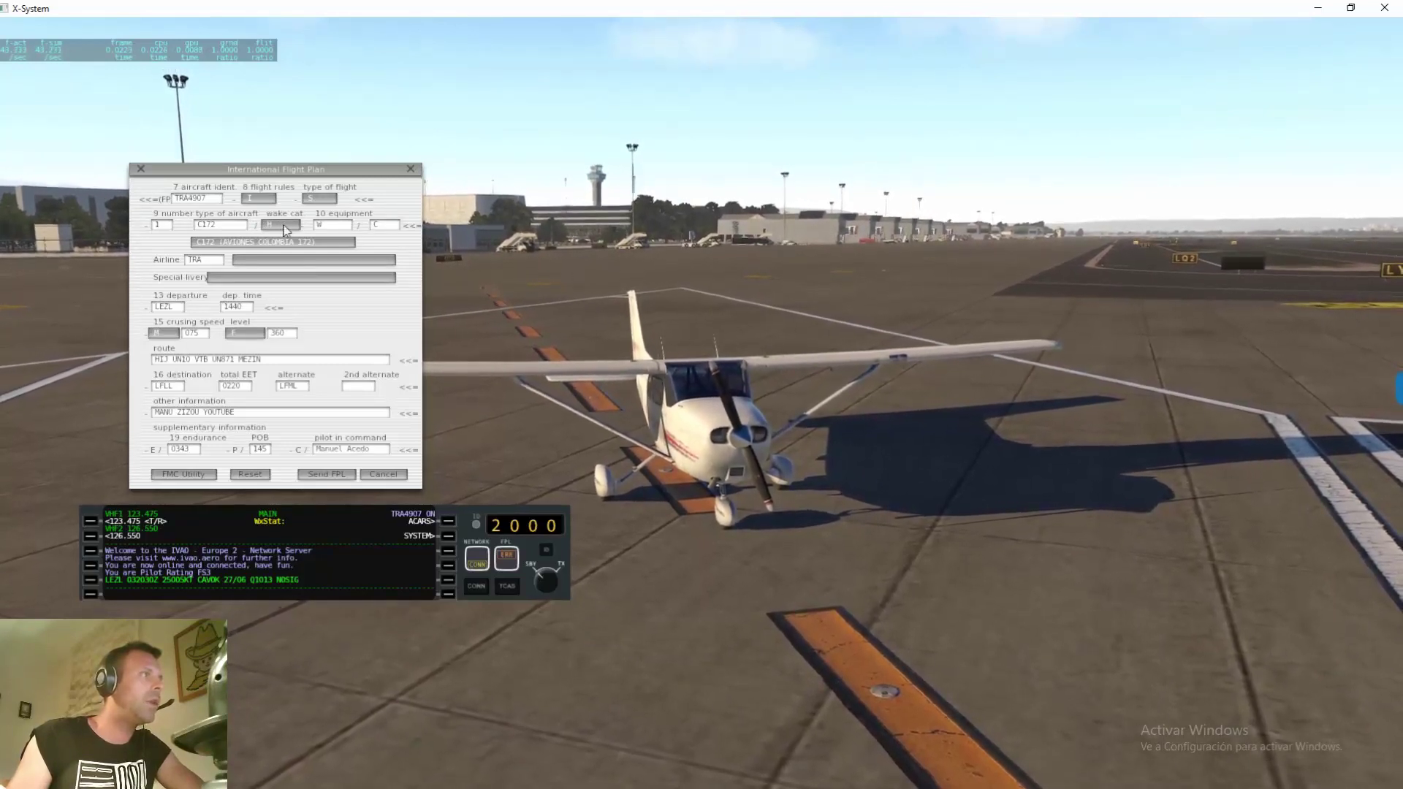
# - Set the flight plan's airline to RYR and check the airline and special livery choices
pyautogui.click(208, 261)
pyautogui.press('BackSpace')
pyautogui.press('BackSpace')
pyautogui.press('BackSpace')
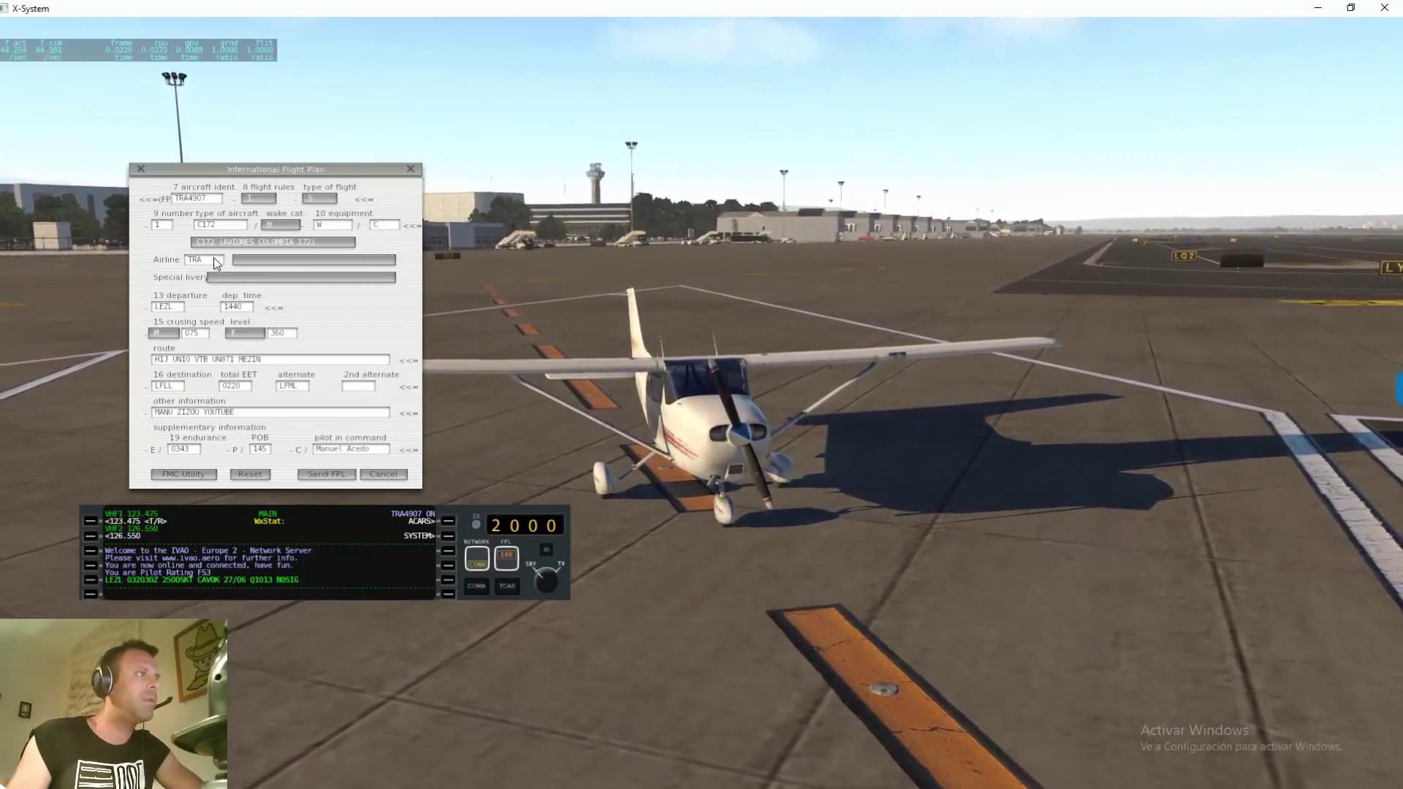
pyautogui.write('RYR')
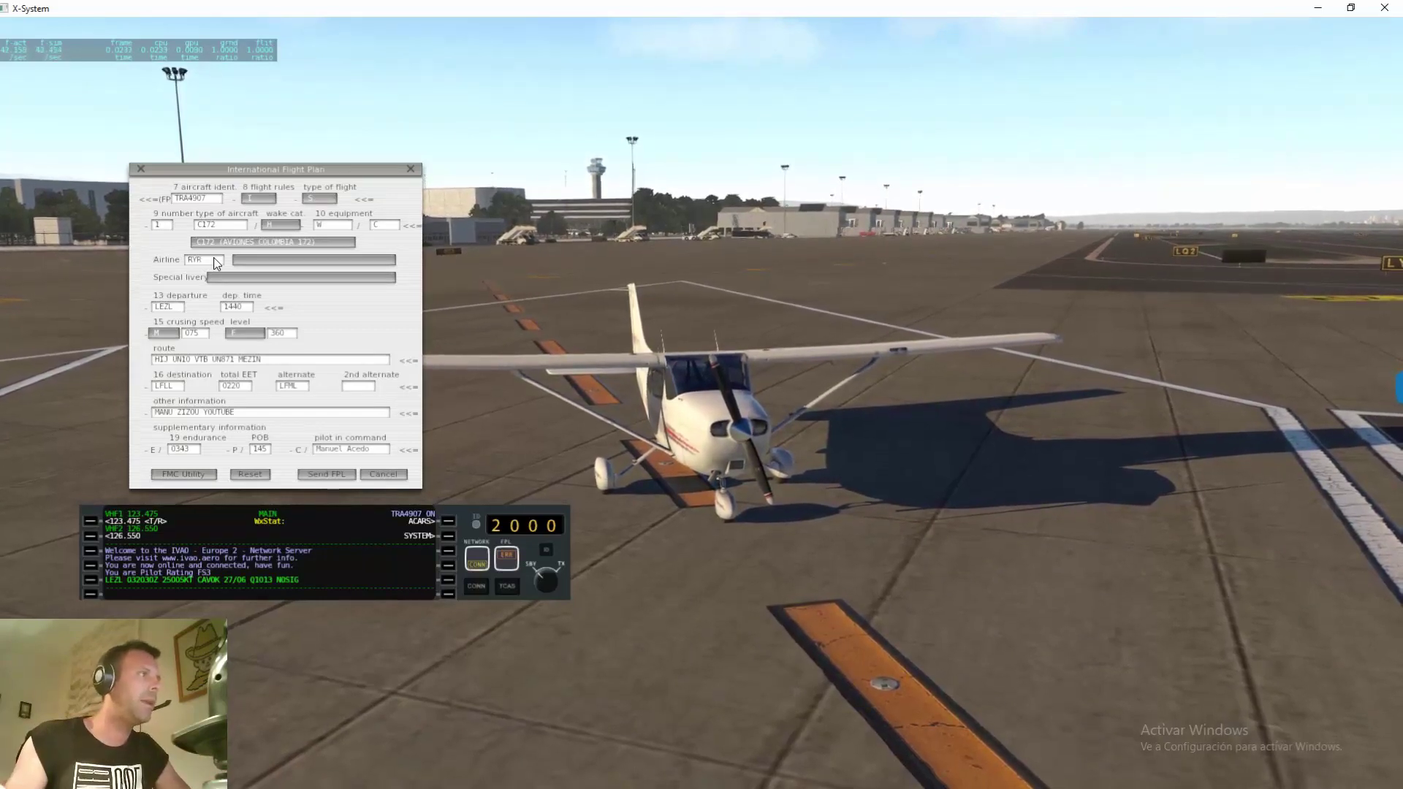
pyautogui.click(261, 260)
pyautogui.click(249, 284)
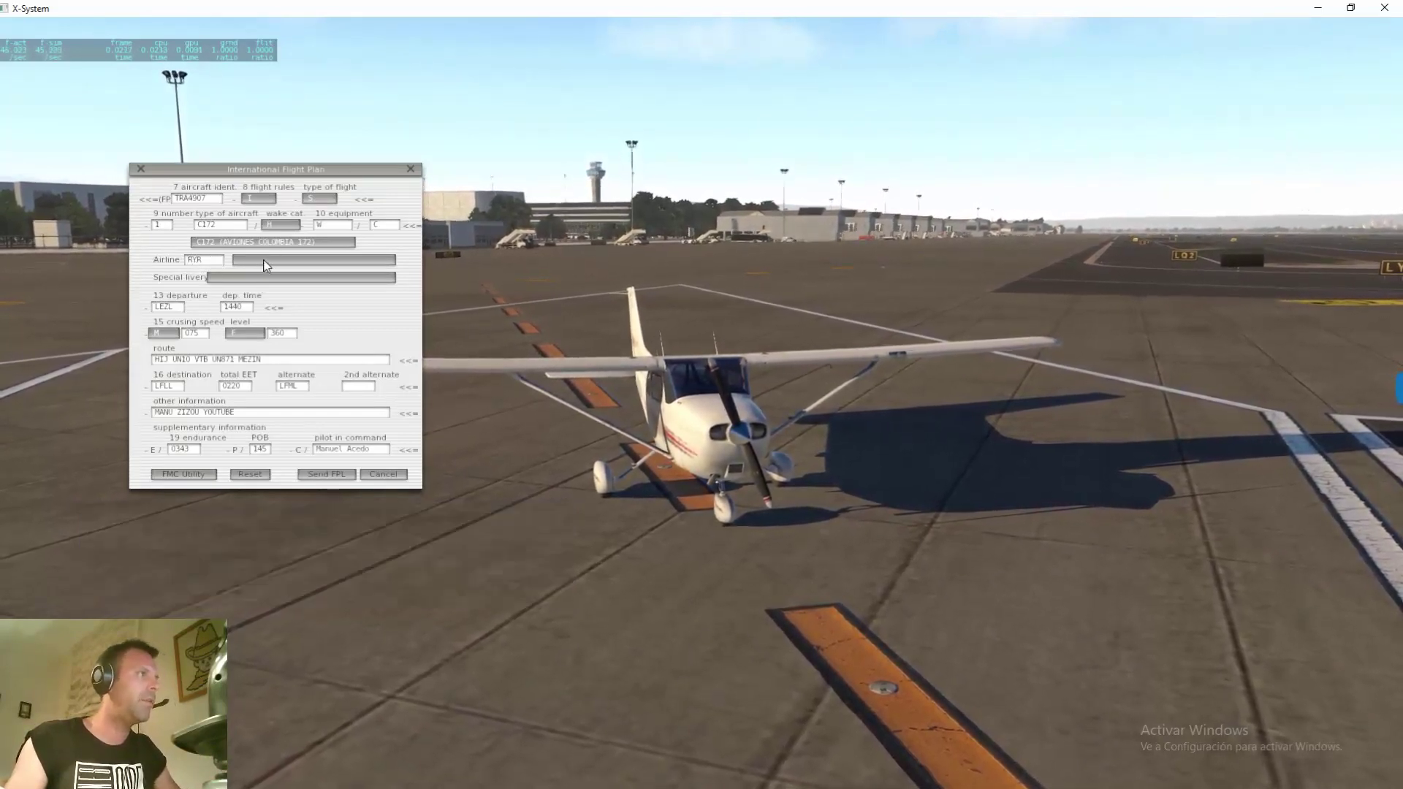
pyautogui.click(265, 266)
# - Set the flight plan's aircraft type to B737 and airline to RYR, check the special livery choices, and cancel the form
pyautogui.click(229, 227)
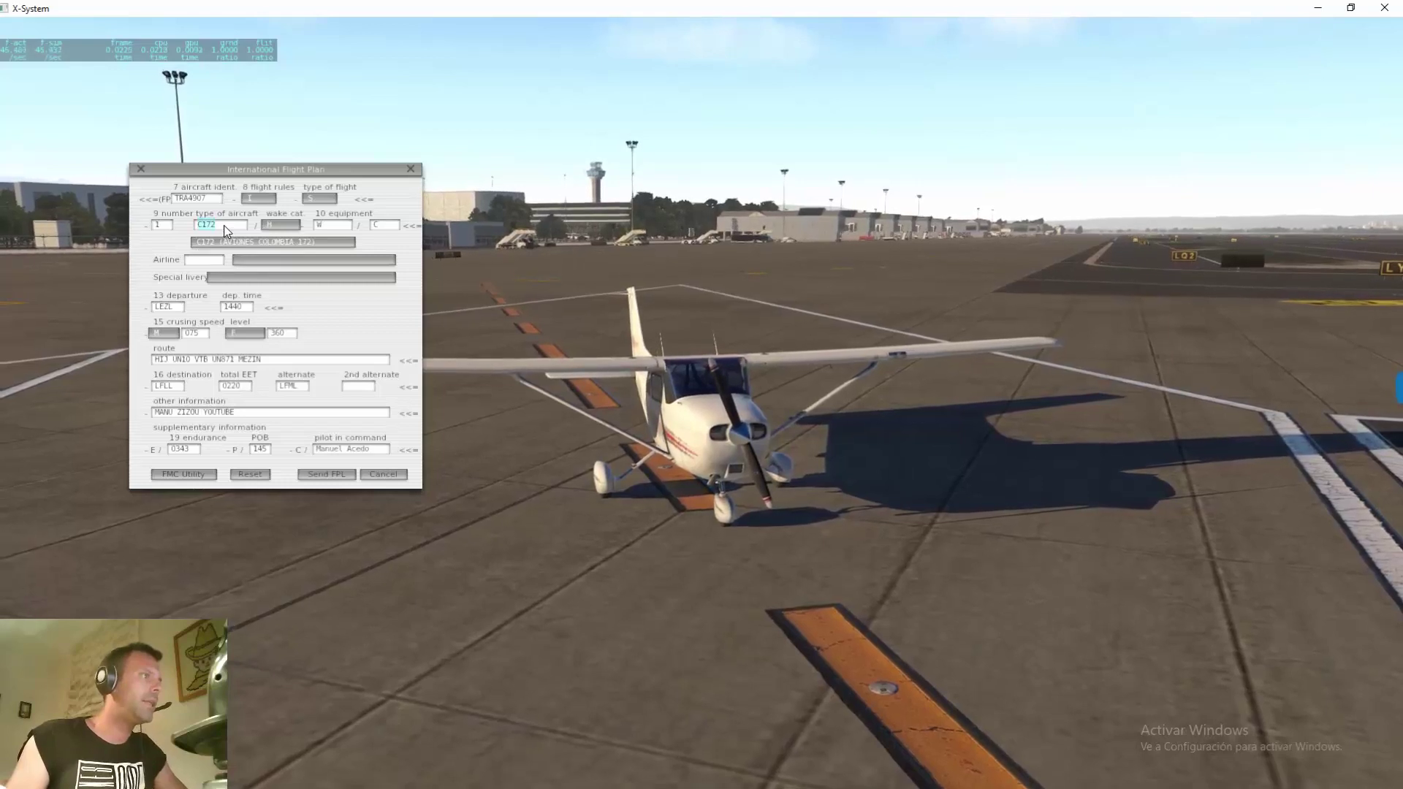
pyautogui.write('B')
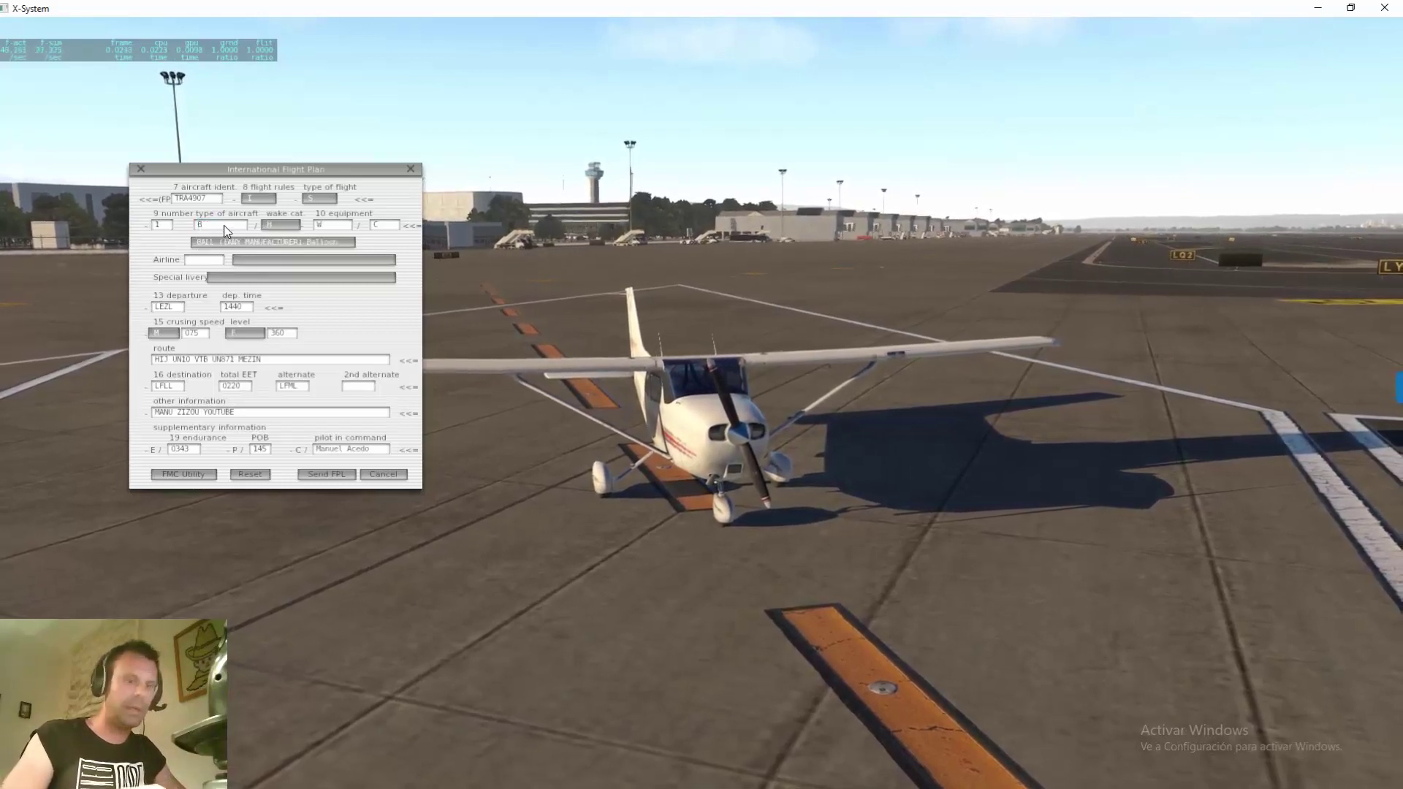
pyautogui.write('737')
pyautogui.click(215, 260)
pyautogui.write('RYR')
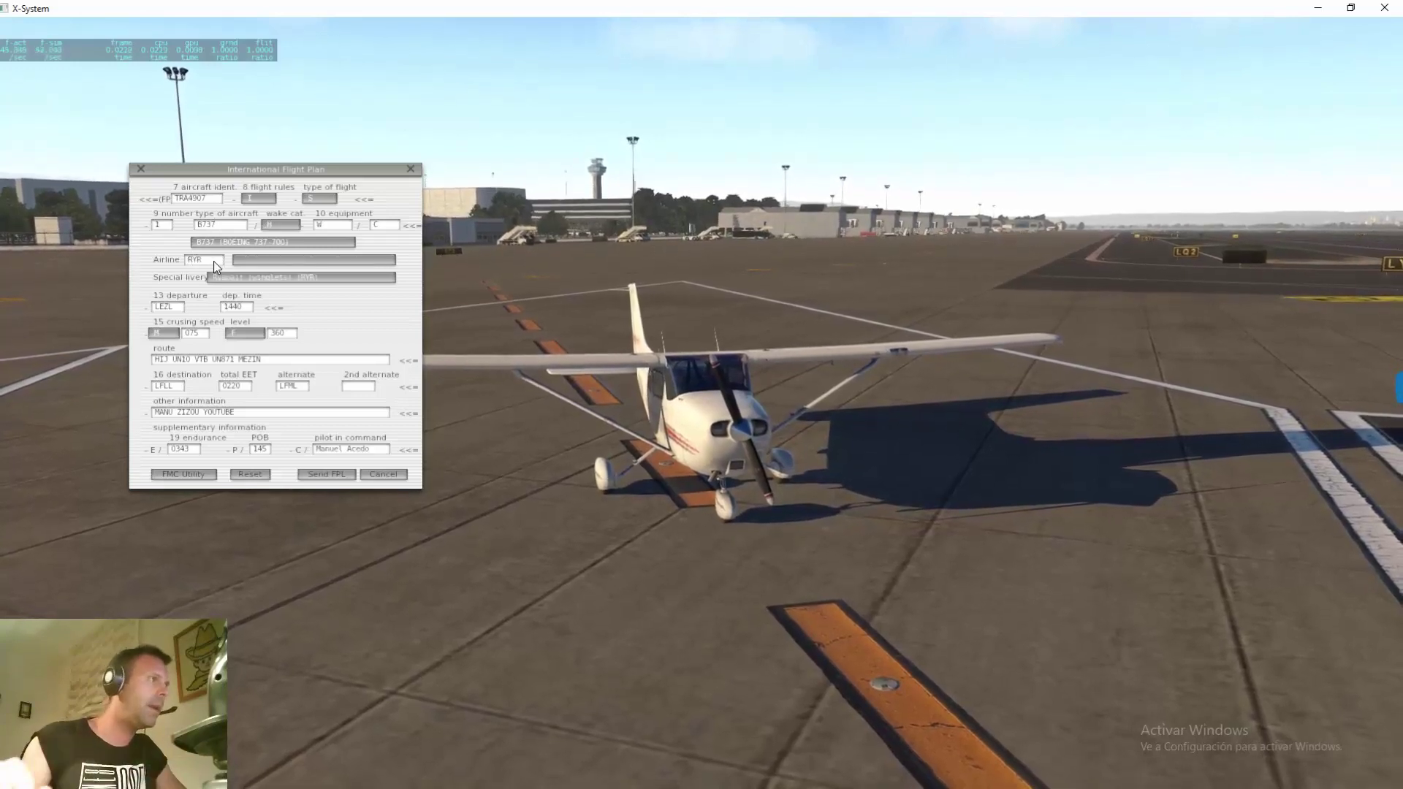
pyautogui.click(299, 277)
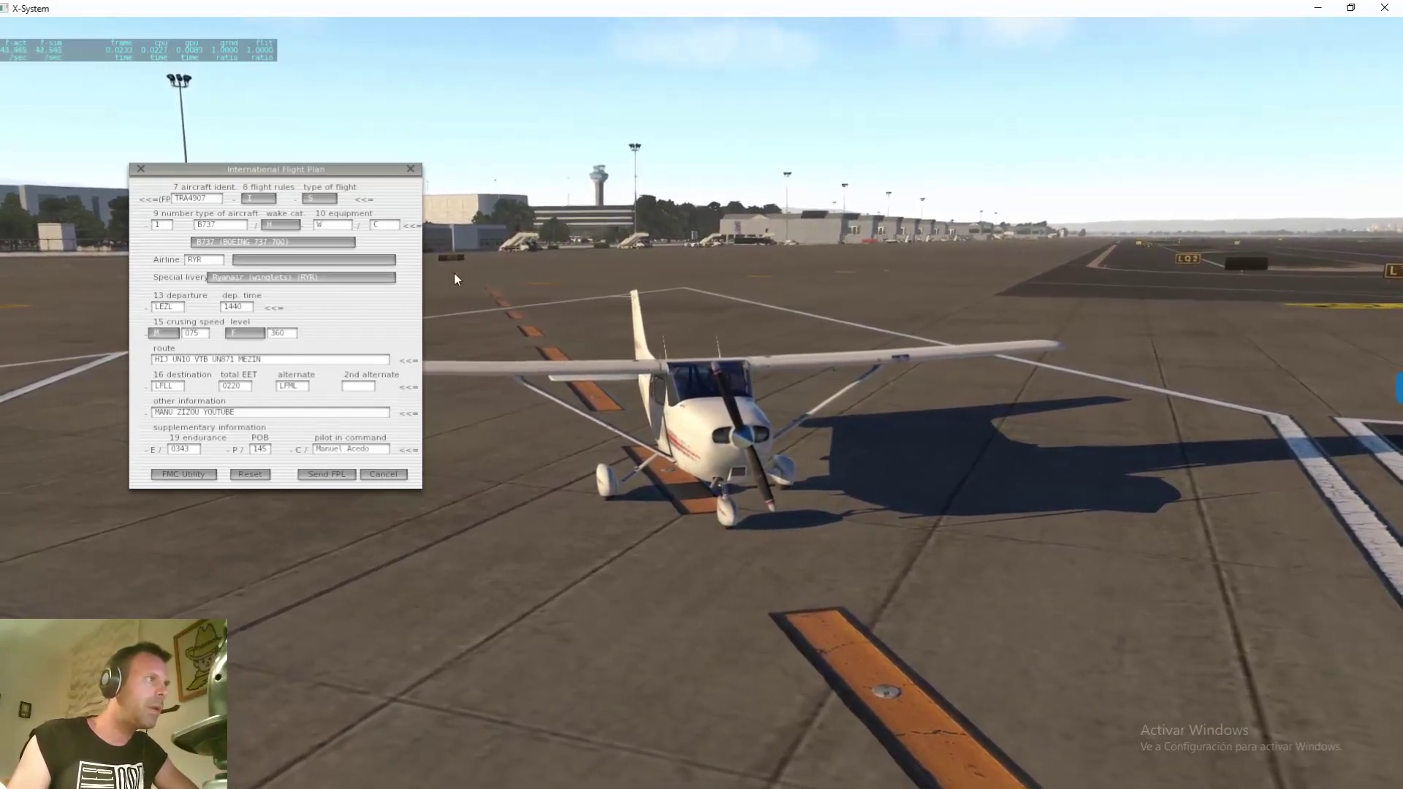
pyautogui.click(375, 480)
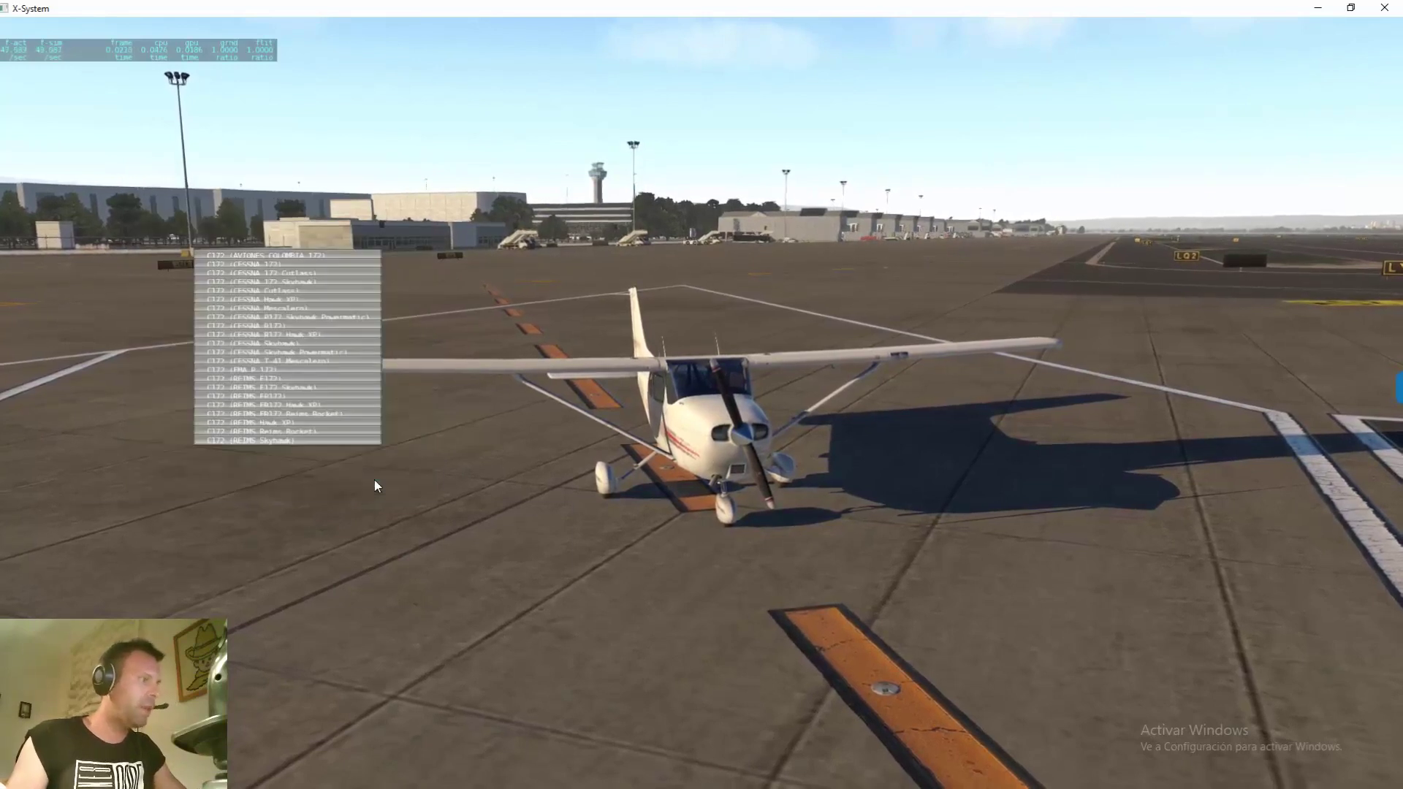
pyautogui.click(304, 297)
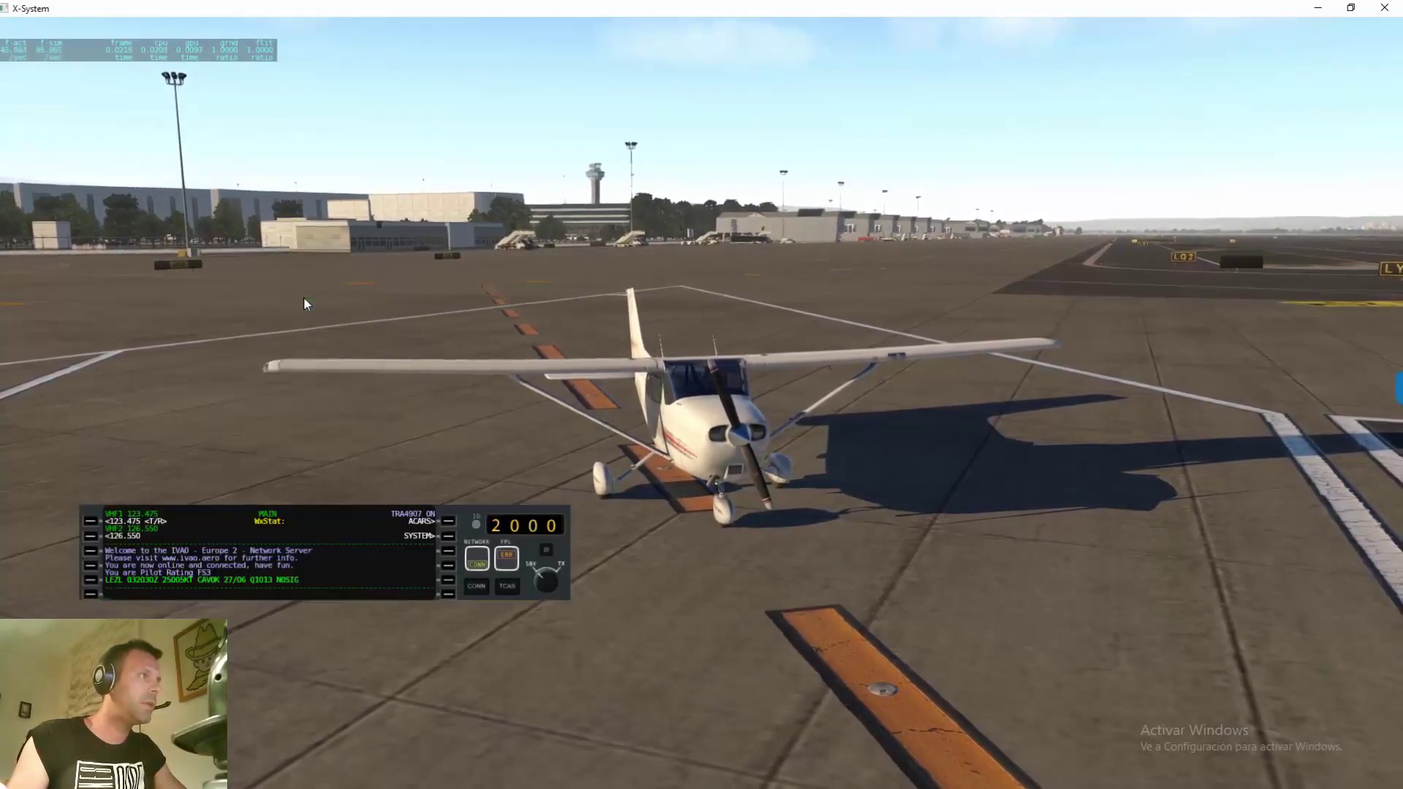
# - Show the X-IvAp preferences page and move the unit slightly higher over the scene
pyautogui.click(448, 535)
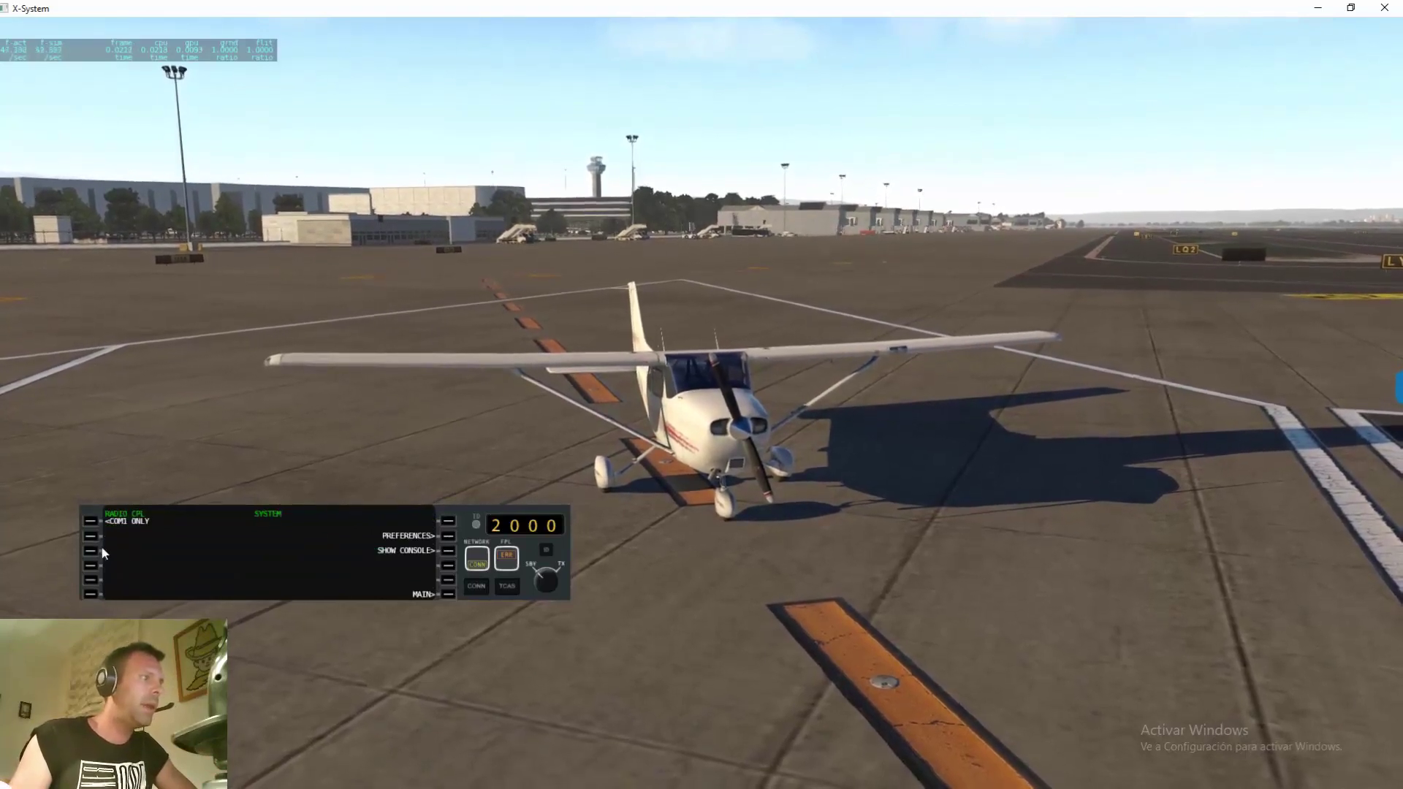
pyautogui.click(449, 535)
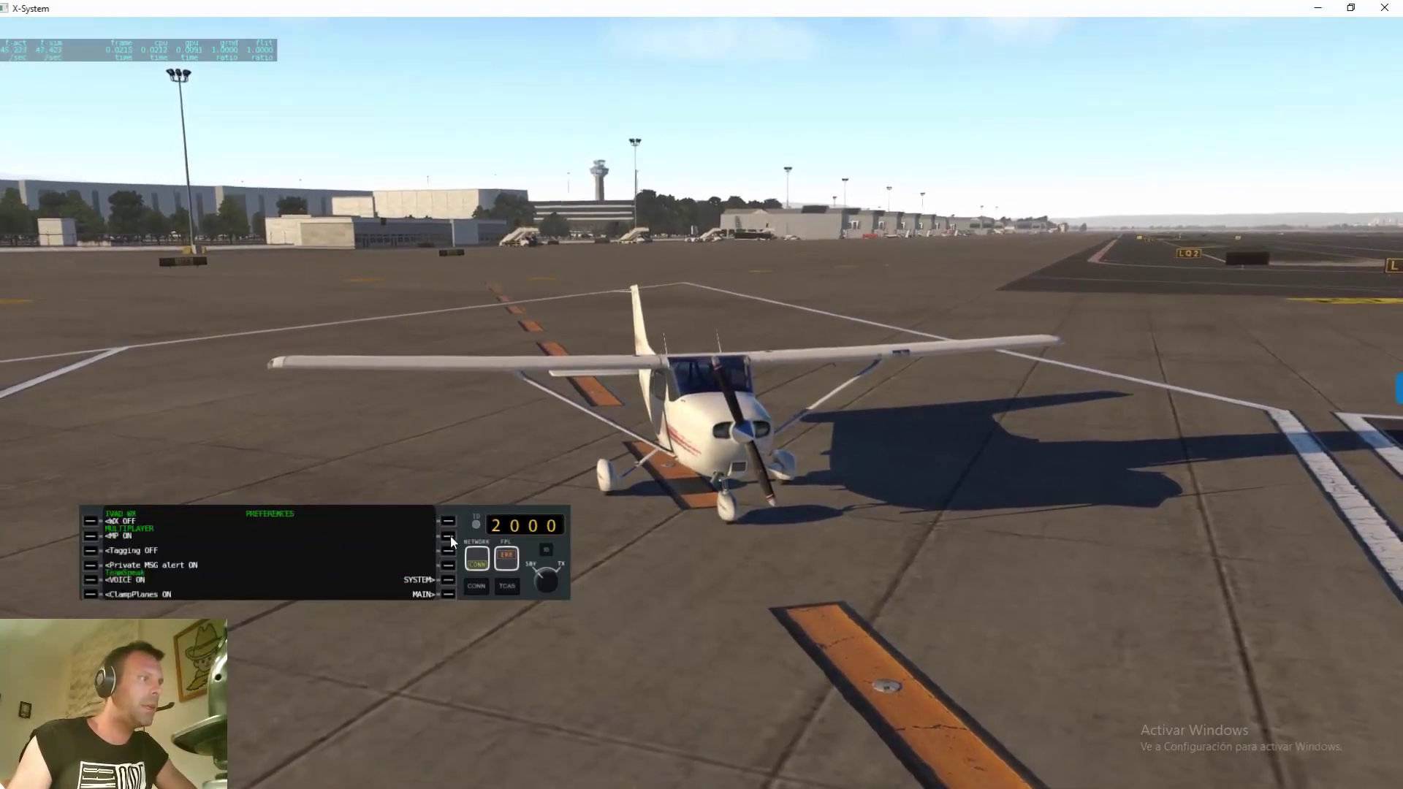
pyautogui.moveTo(152, 511); pyautogui.dragTo(165, 460)
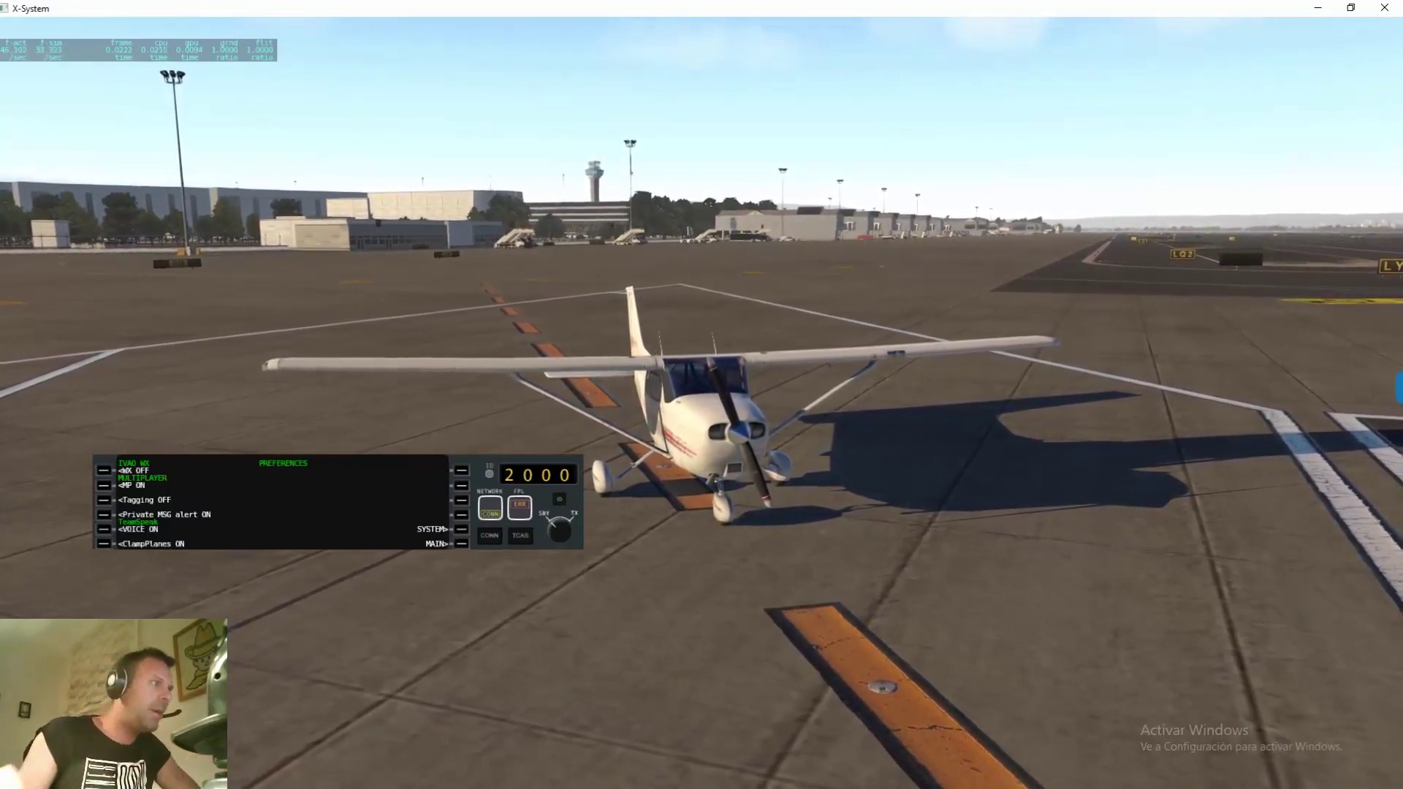
# - Check the X-IvAp system page from the preferences and main pages, and return to the main page
pyautogui.click(461, 530)
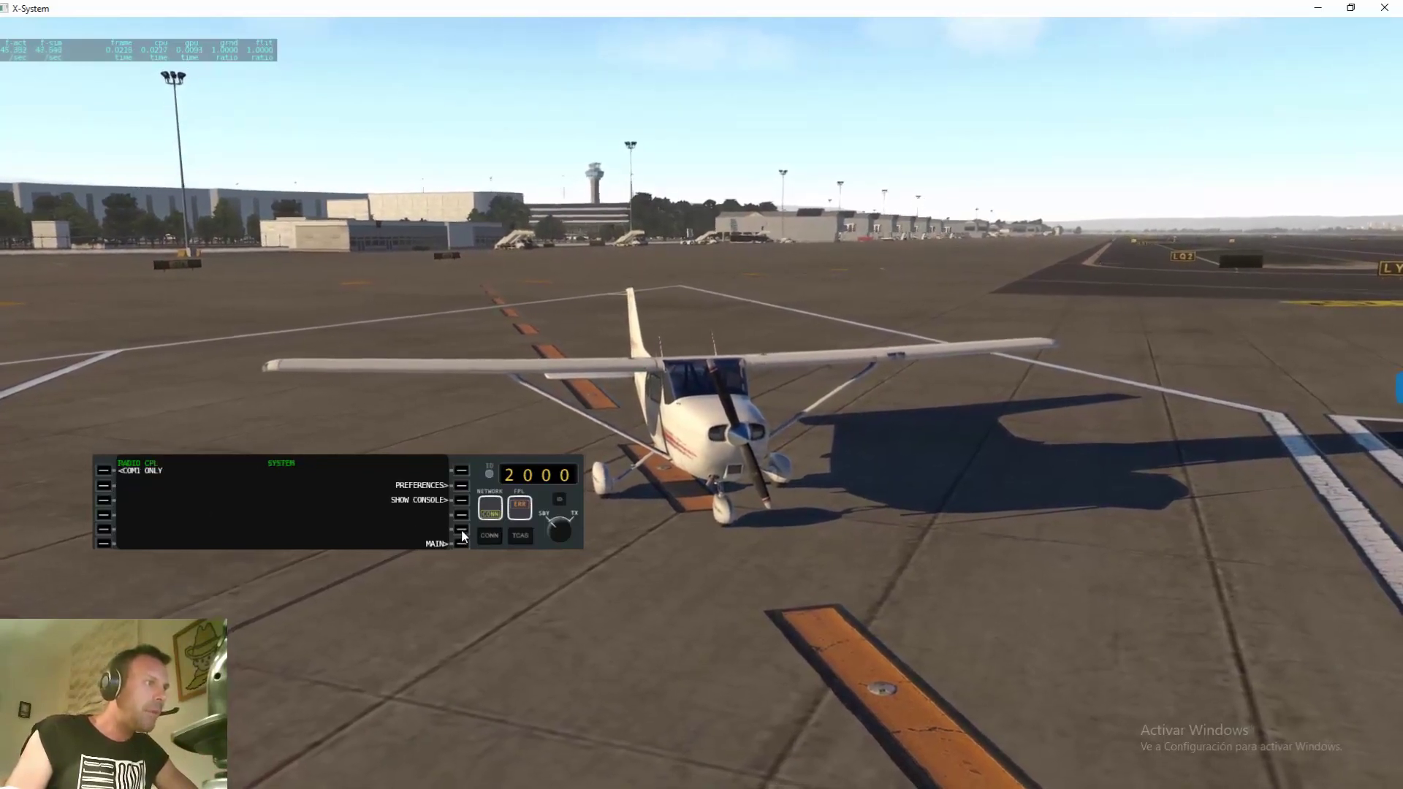
pyautogui.click(461, 544)
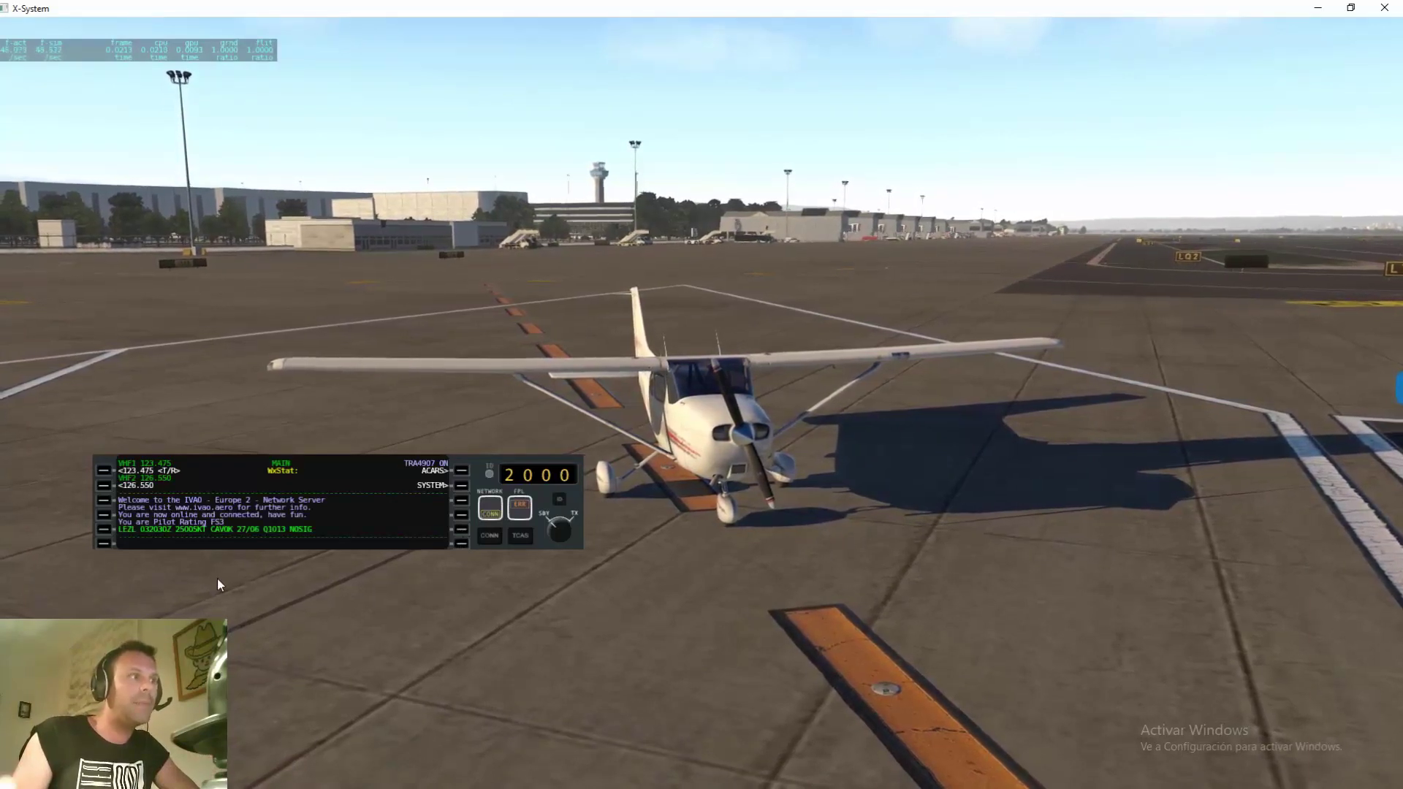
pyautogui.click(461, 486)
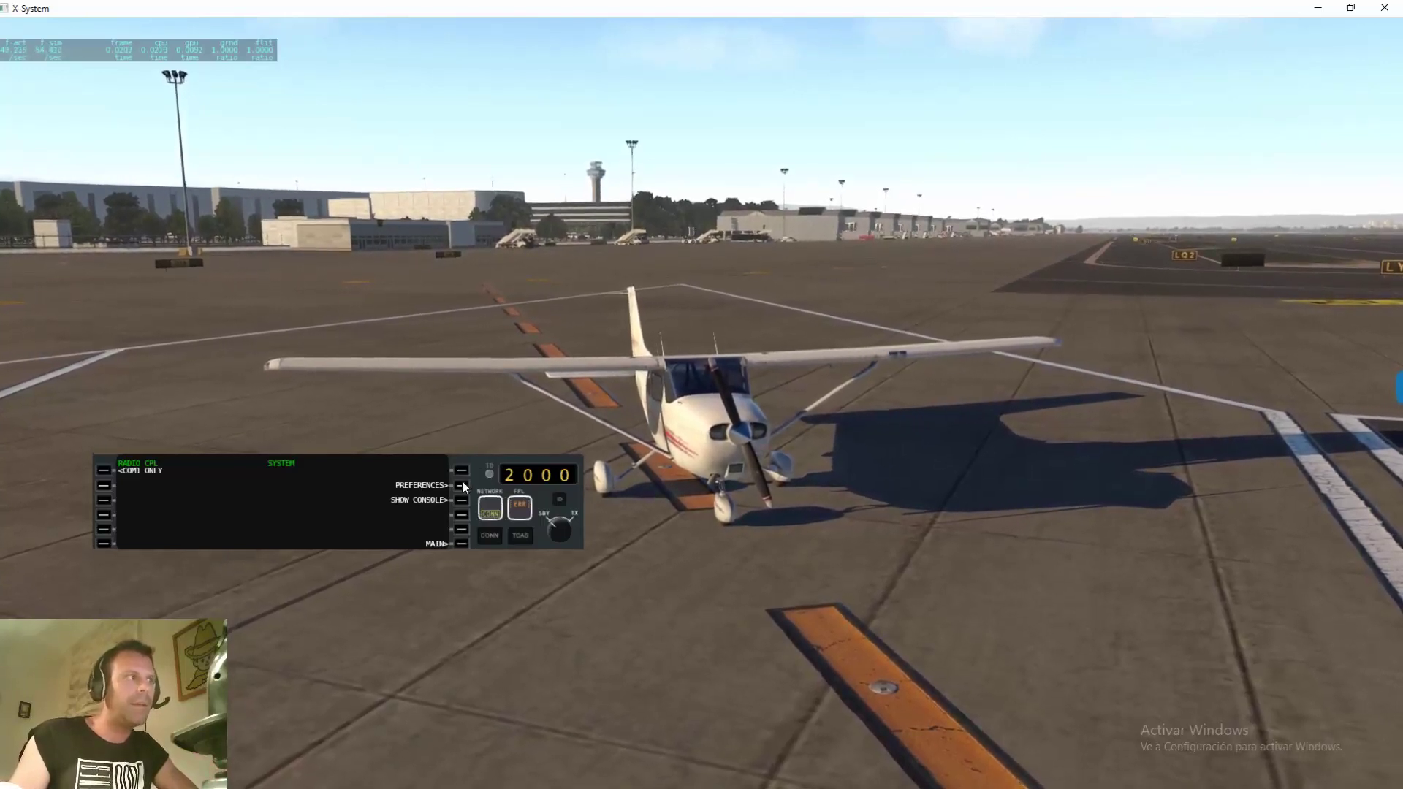
pyautogui.click(465, 544)
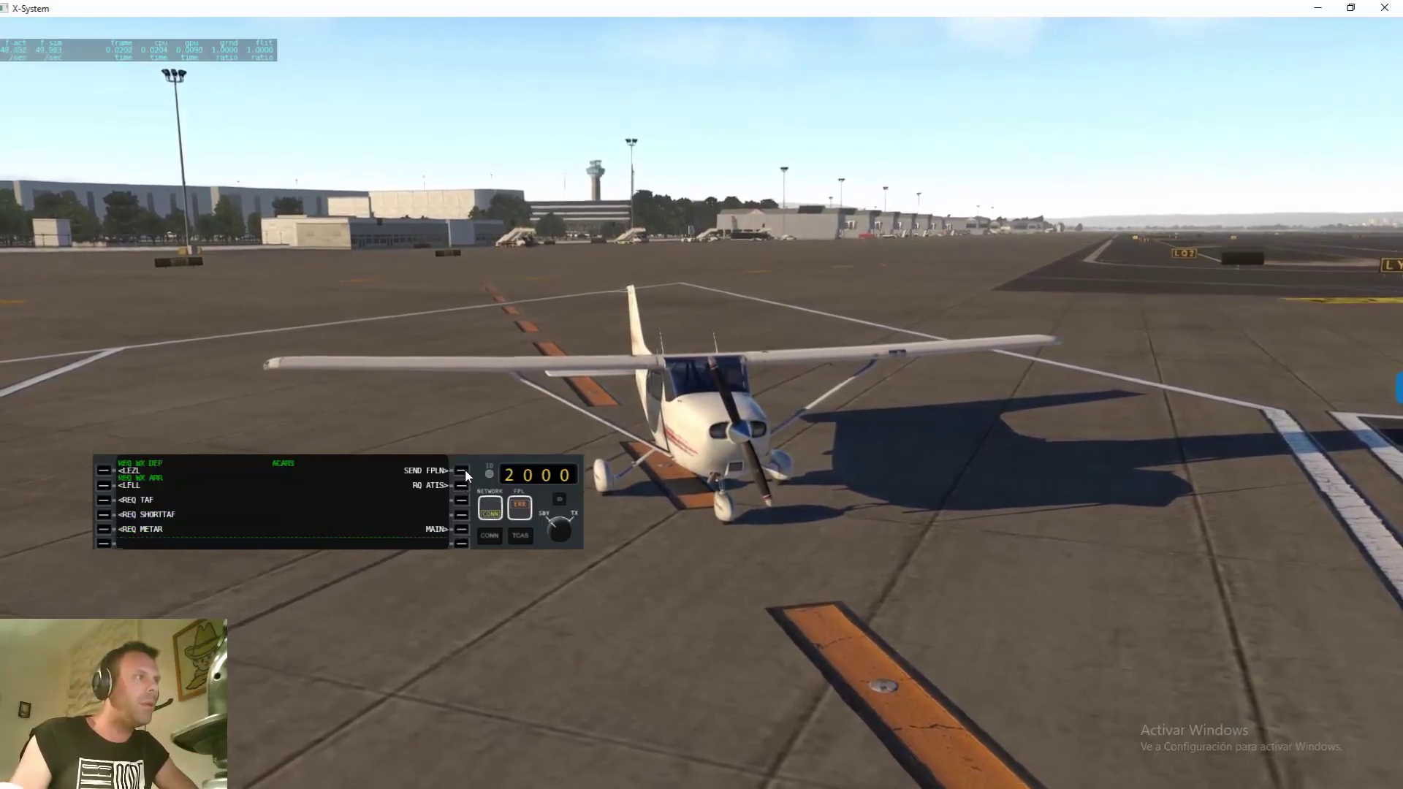
# - Send the TRA4907 flight plan from LEZL to LFLL through ACARS and disconnect from the IVAO network
pyautogui.click(464, 469)
pyautogui.click(450, 472)
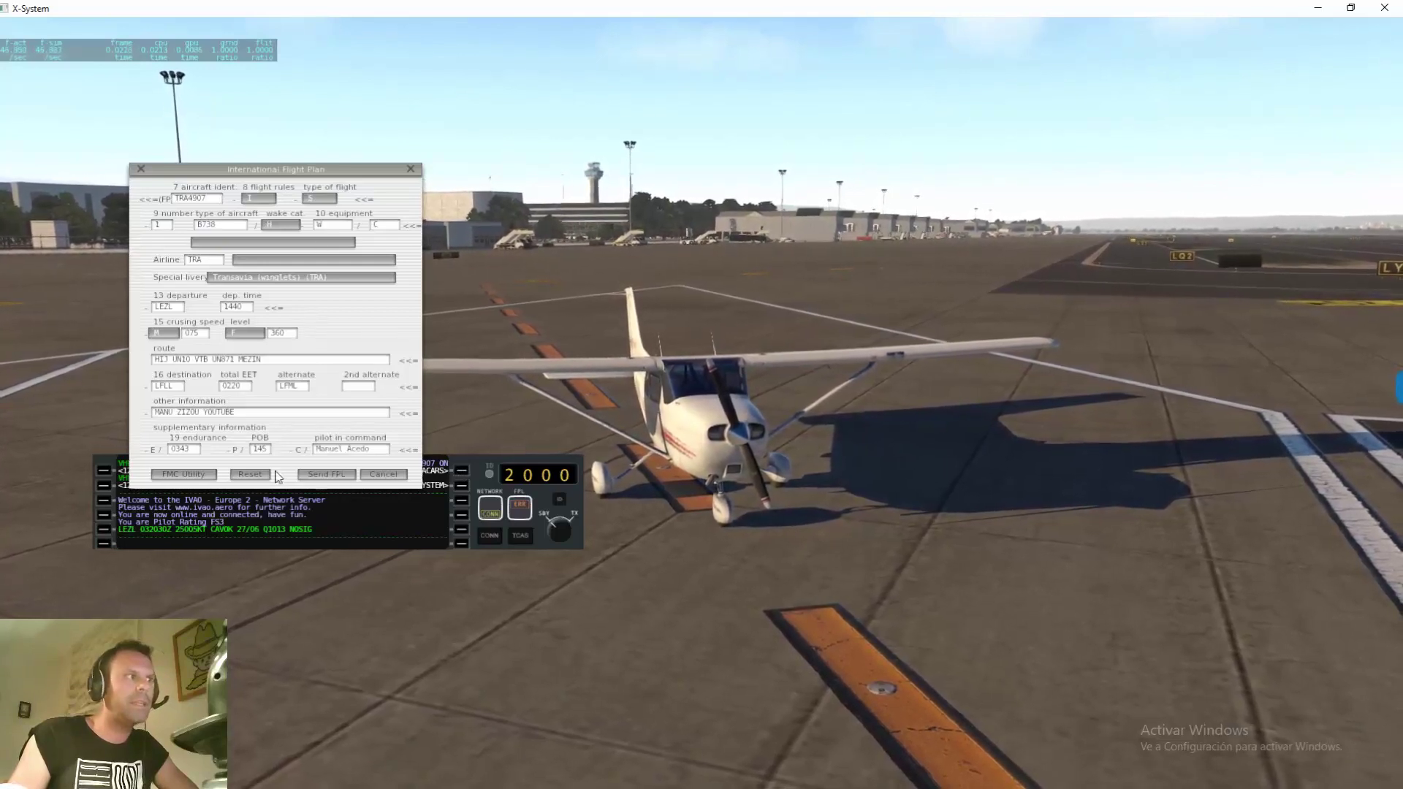
pyautogui.click(326, 475)
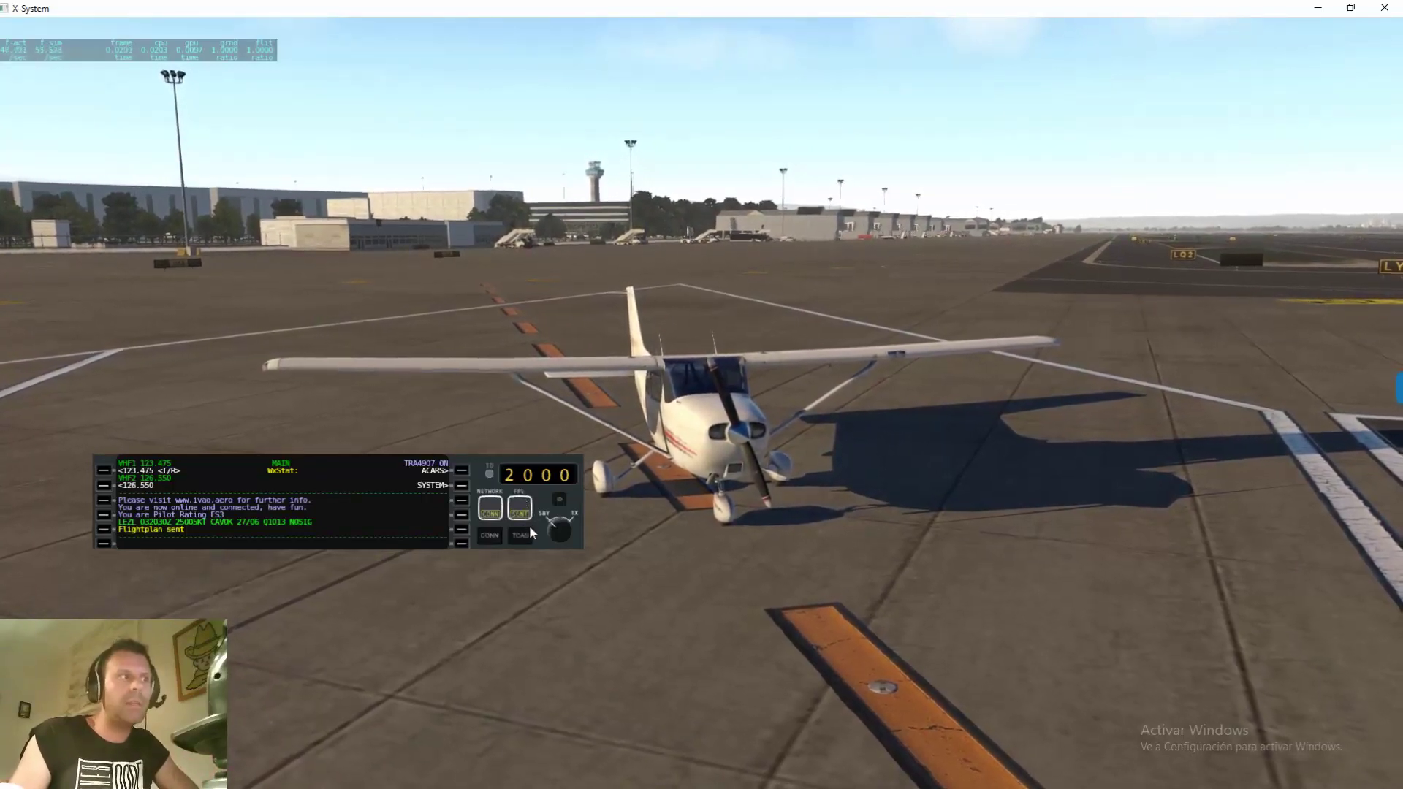
pyautogui.click(494, 538)
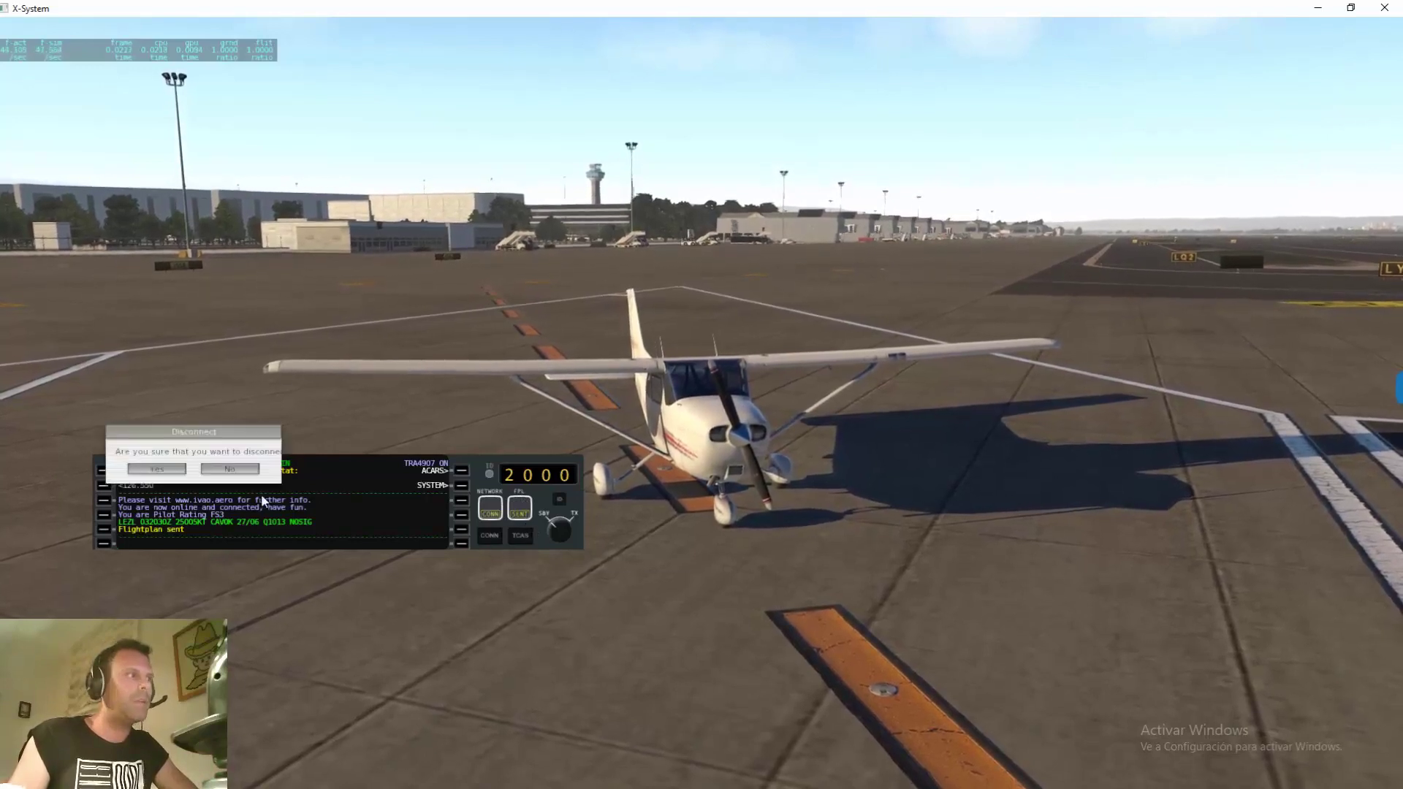
pyautogui.click(162, 470)
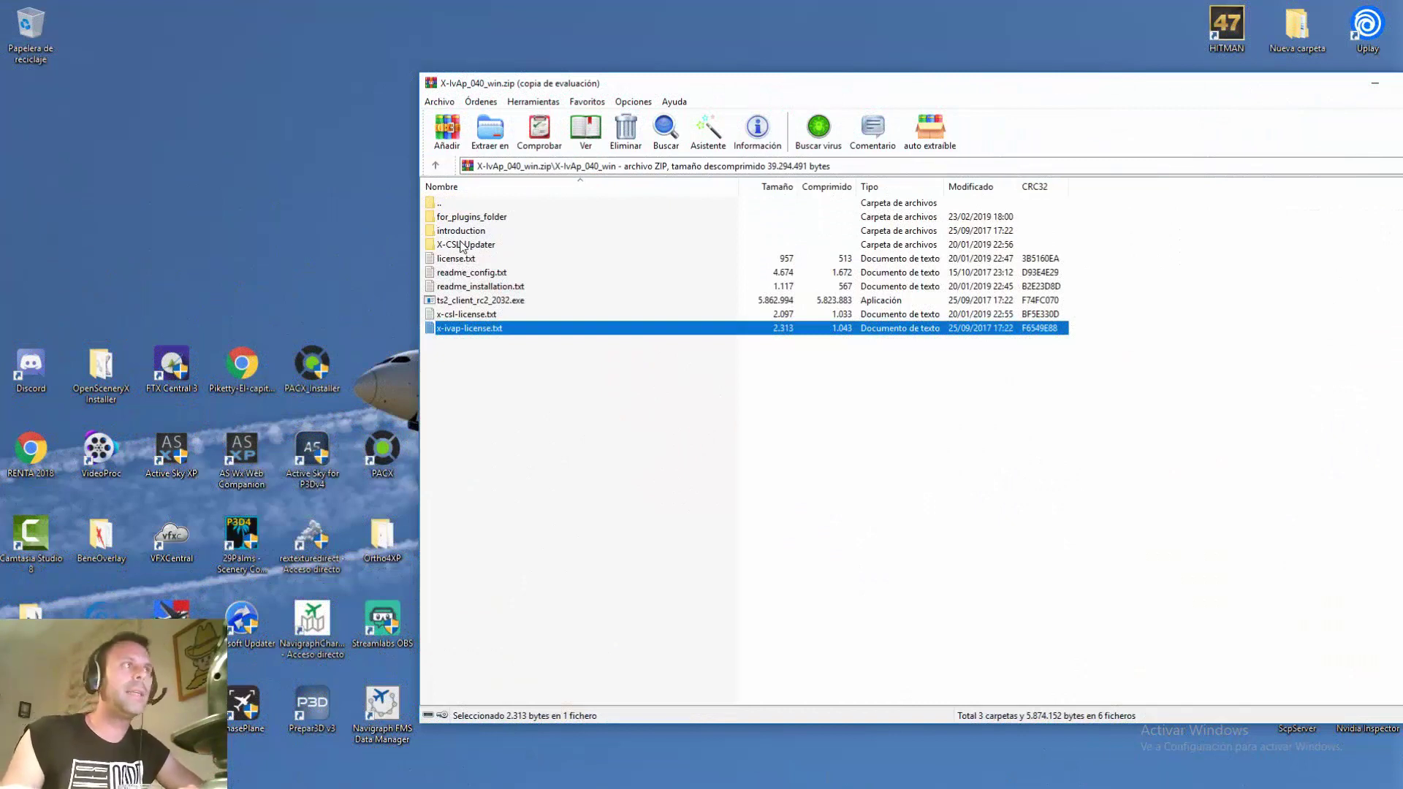
# - Extract the X-CSL-Updater folder from the X-IvAp_040_win.zip archive to the desktop
pyautogui.click(513, 389)
pyautogui.click(480, 245)
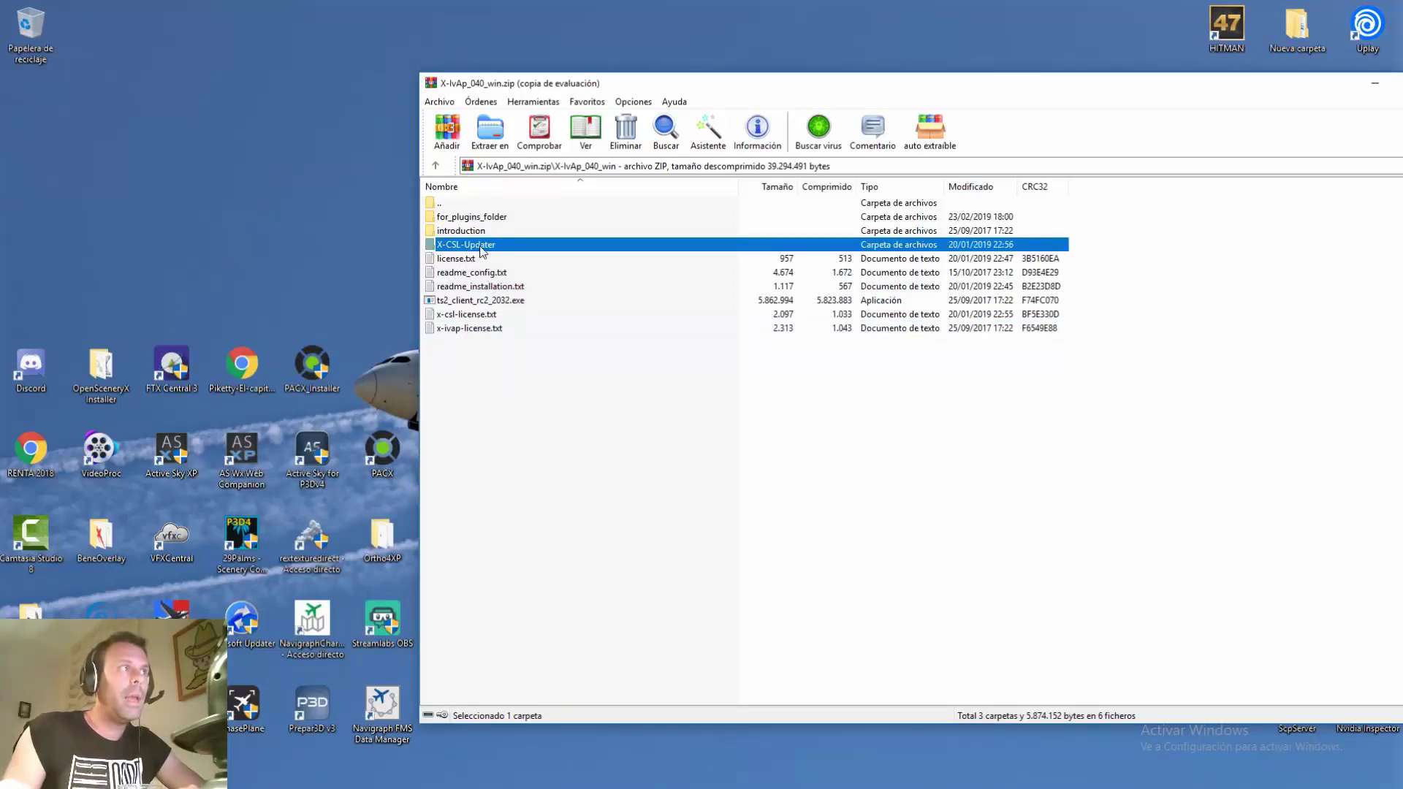
pyautogui.moveTo(480, 246); pyautogui.dragTo(241, 194)
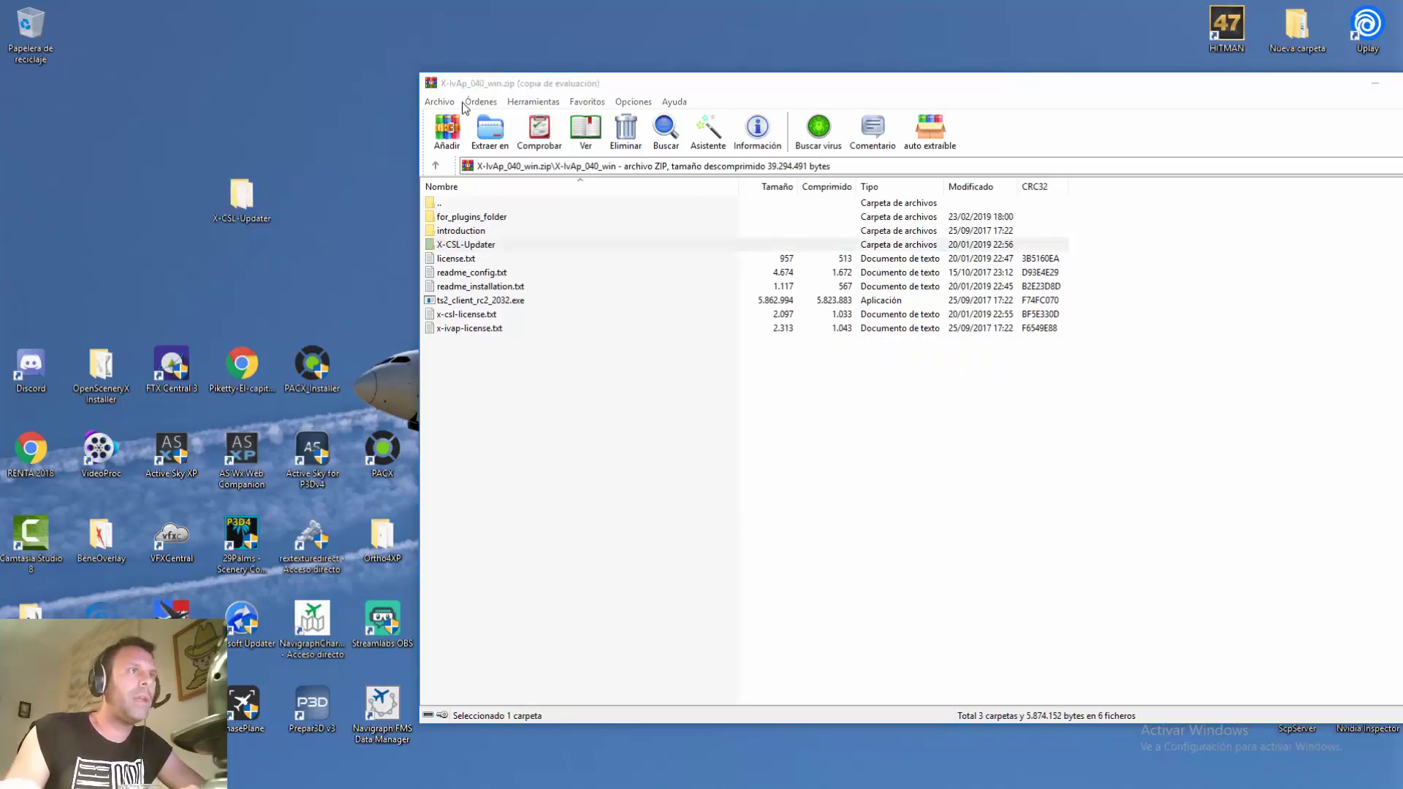
# - Switch to the browser, read the X-CSL Package download page in English, and minimize the browser
pyautogui.click(410, 776)
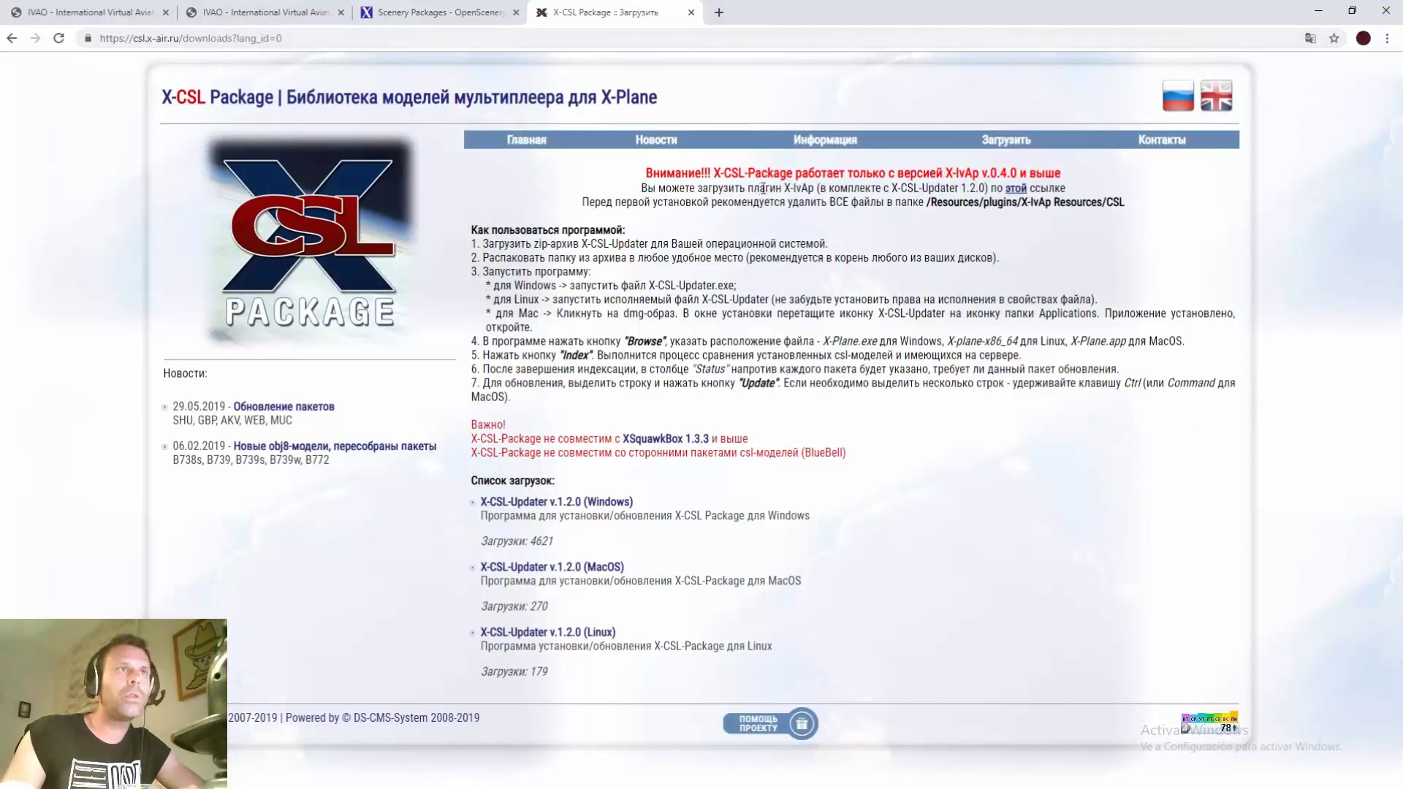
pyautogui.click(1225, 103)
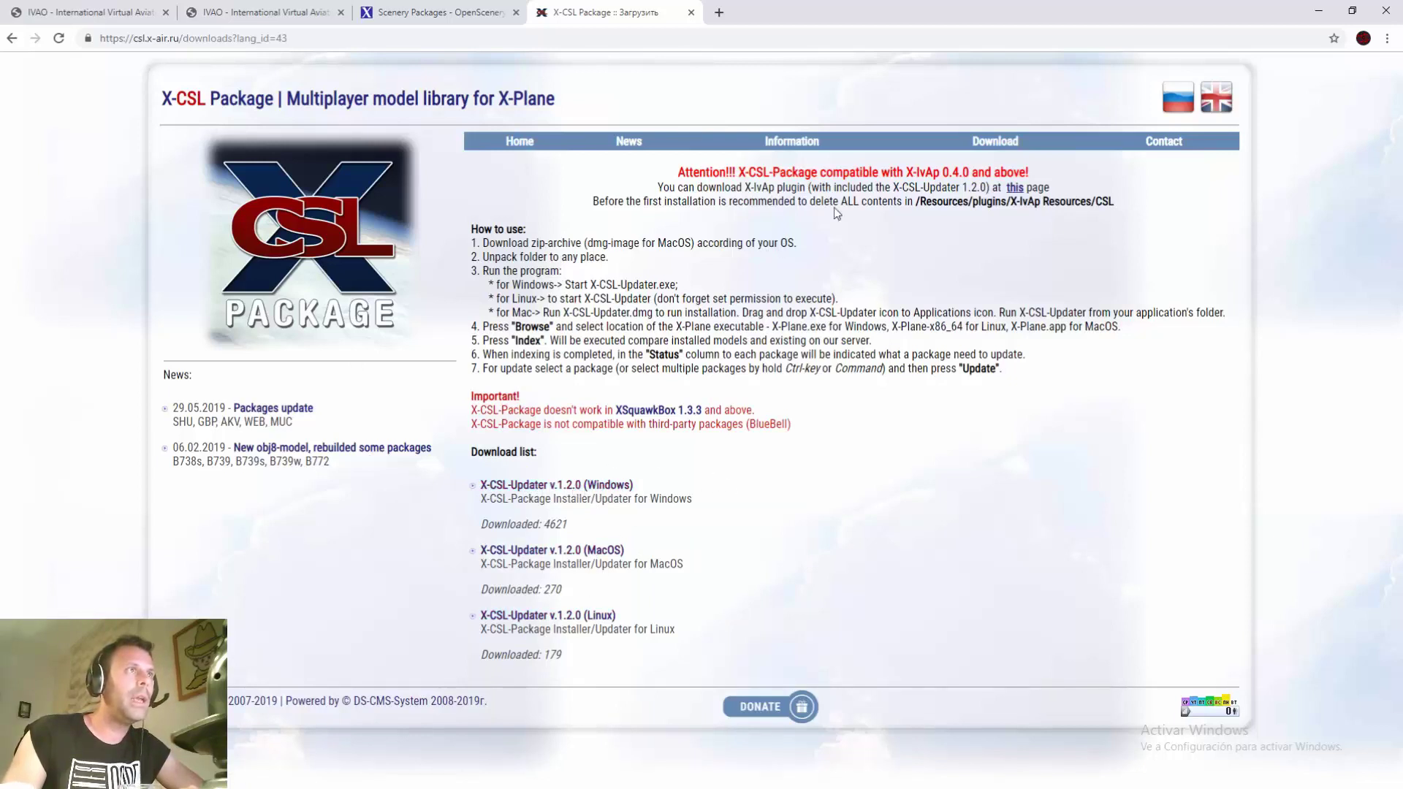
pyautogui.click(354, 34)
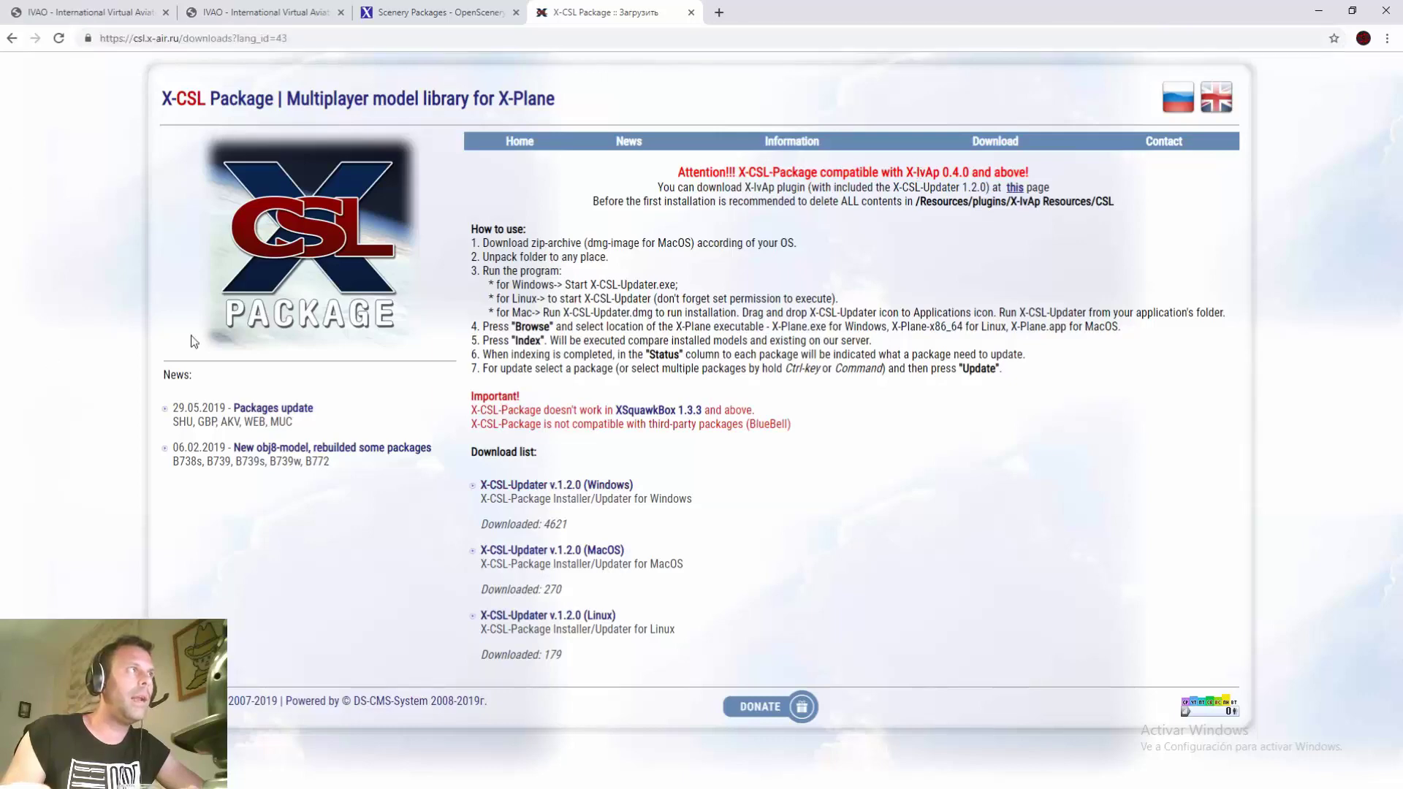
pyautogui.click(1319, 10)
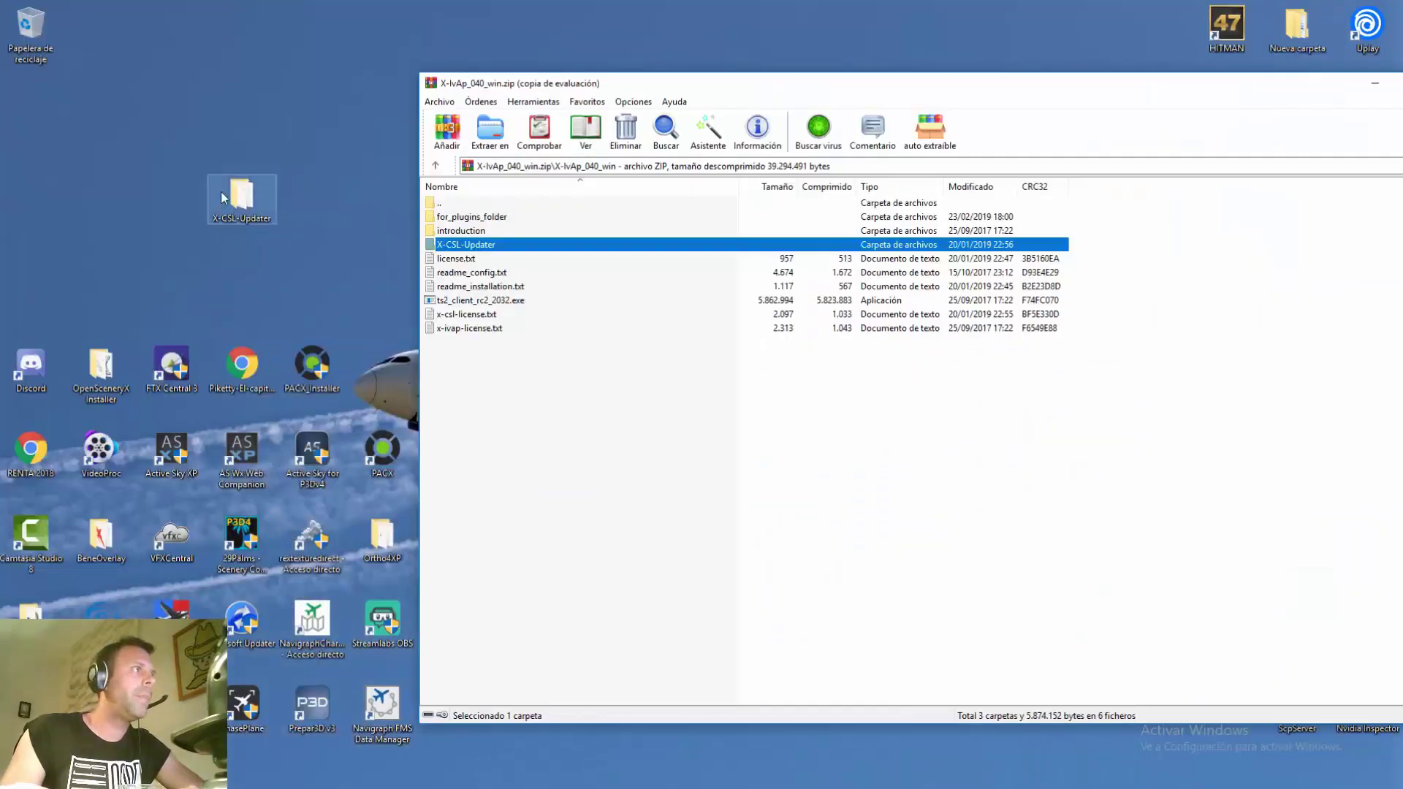
# - Launch X-CSL-Updater from the extracted desktop folder and place its window slightly higher over the file list
pyautogui.doubleClick(235, 209)
pyautogui.moveTo(713, 179); pyautogui.dragTo(724, 398)
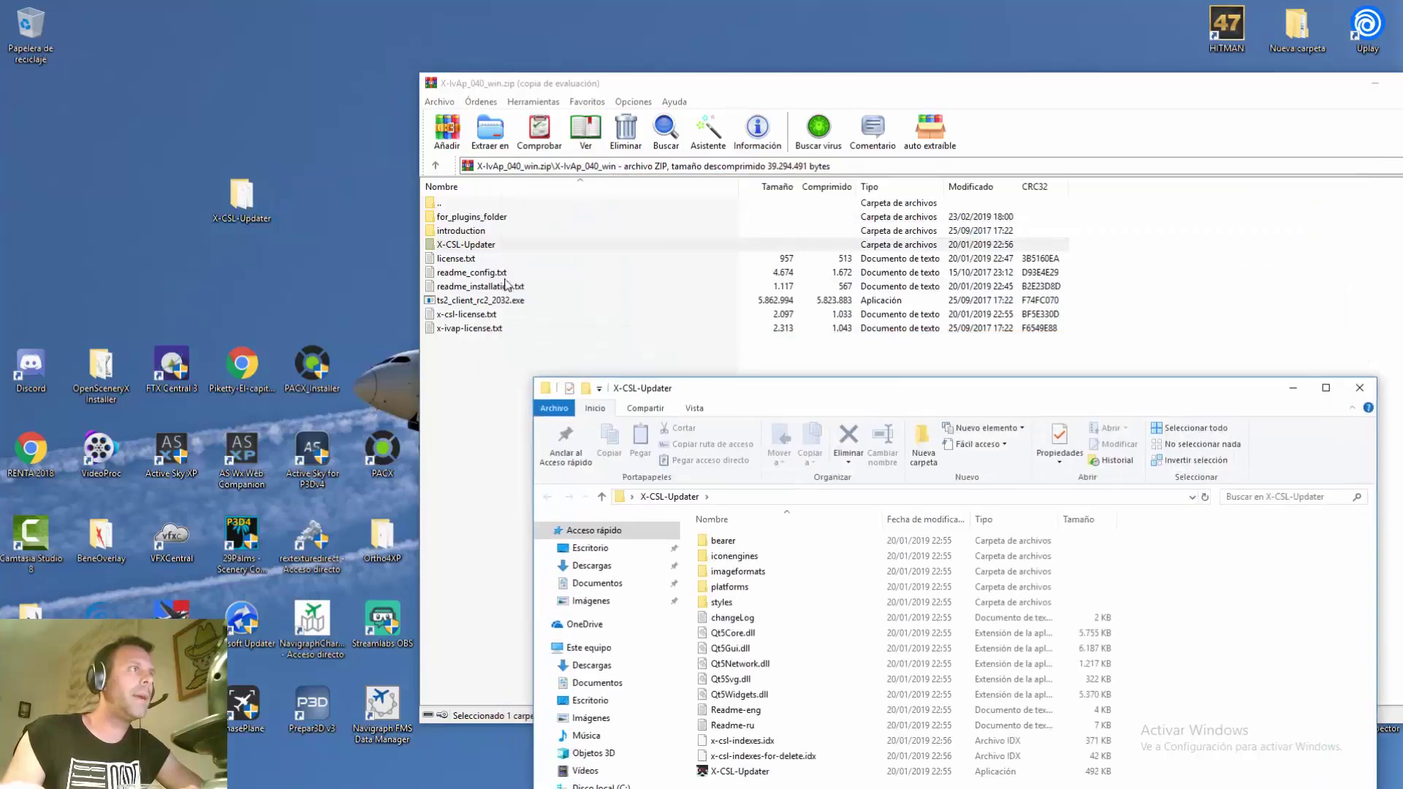
pyautogui.moveTo(849, 387); pyautogui.dragTo(585, 156)
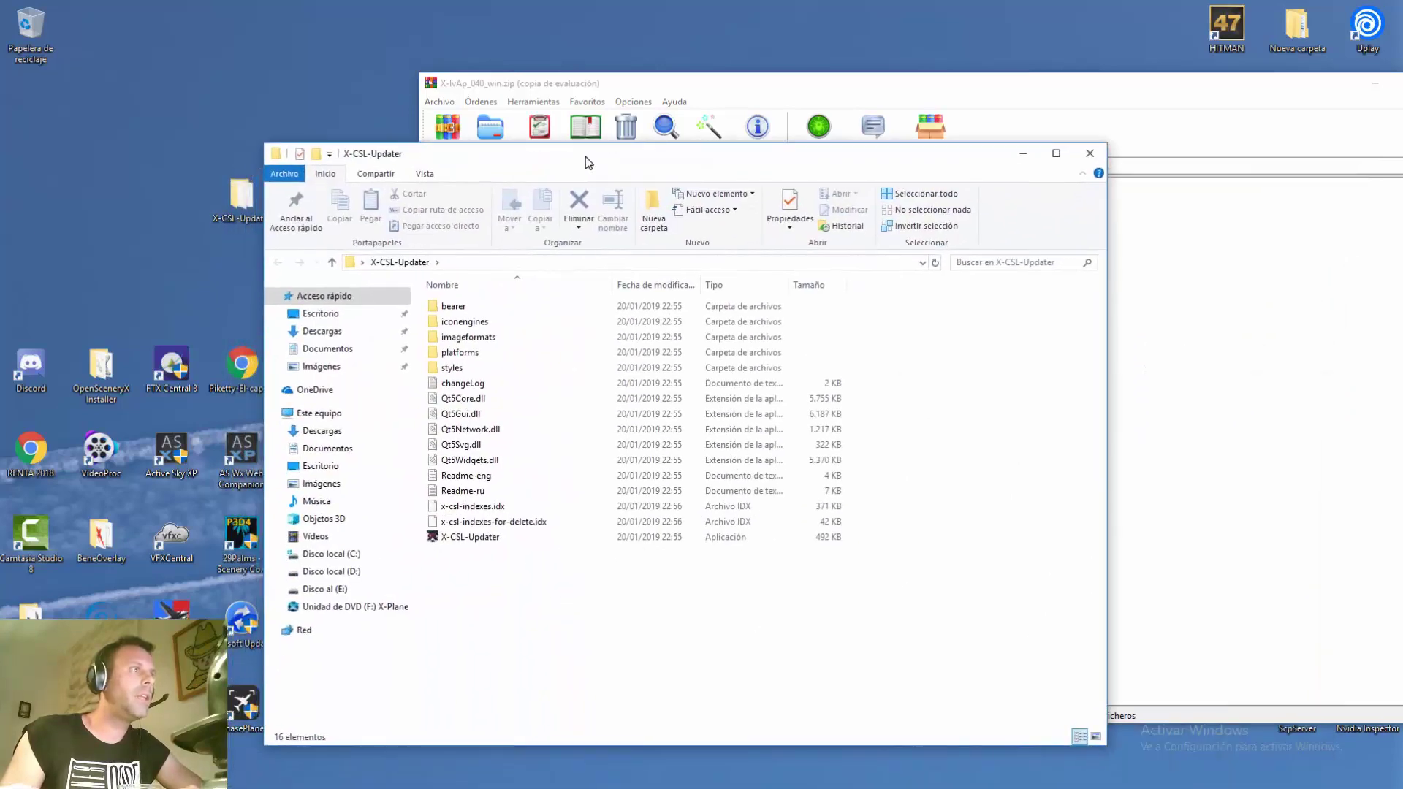
pyautogui.doubleClick(588, 162)
pyautogui.rightClick(228, 399)
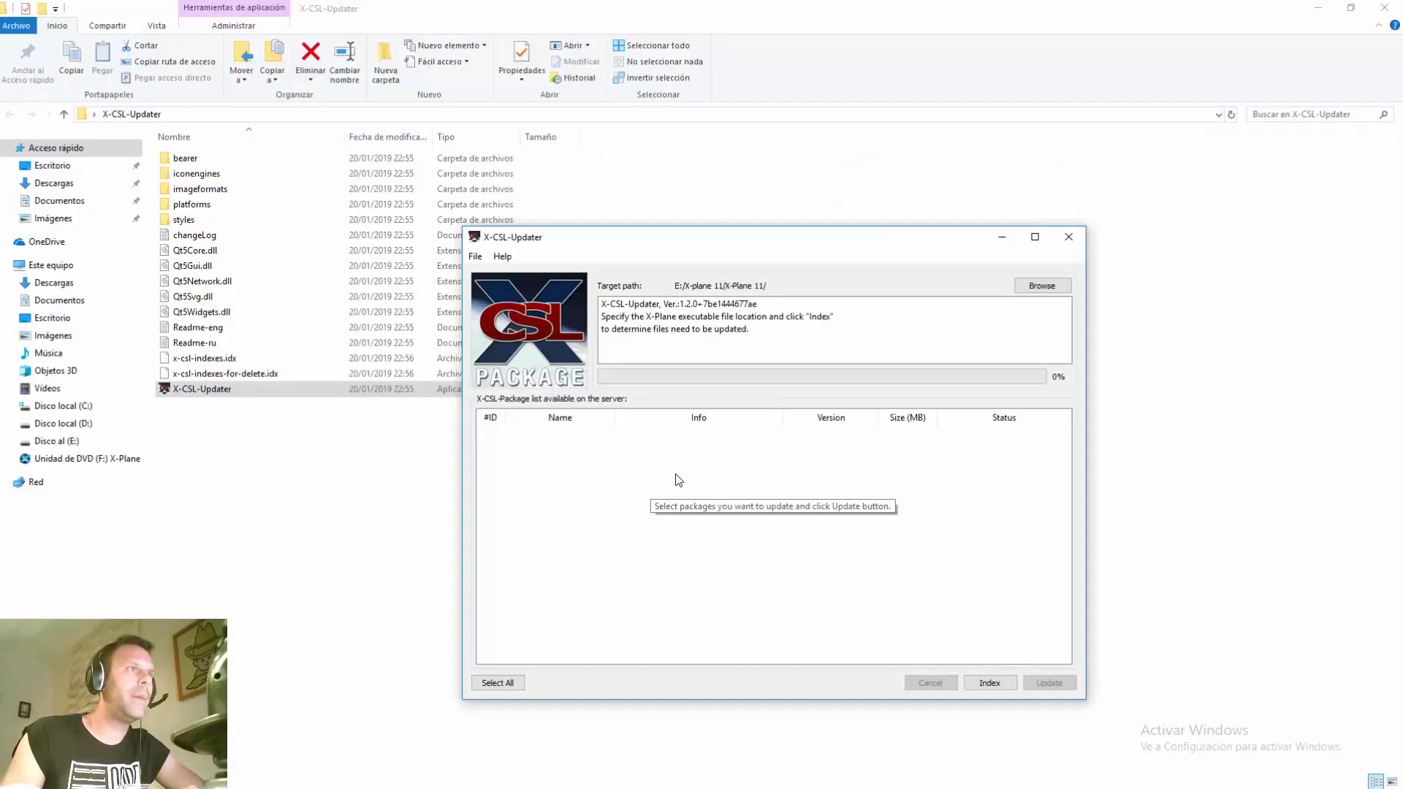
pyautogui.moveTo(722, 248); pyautogui.dragTo(736, 209)
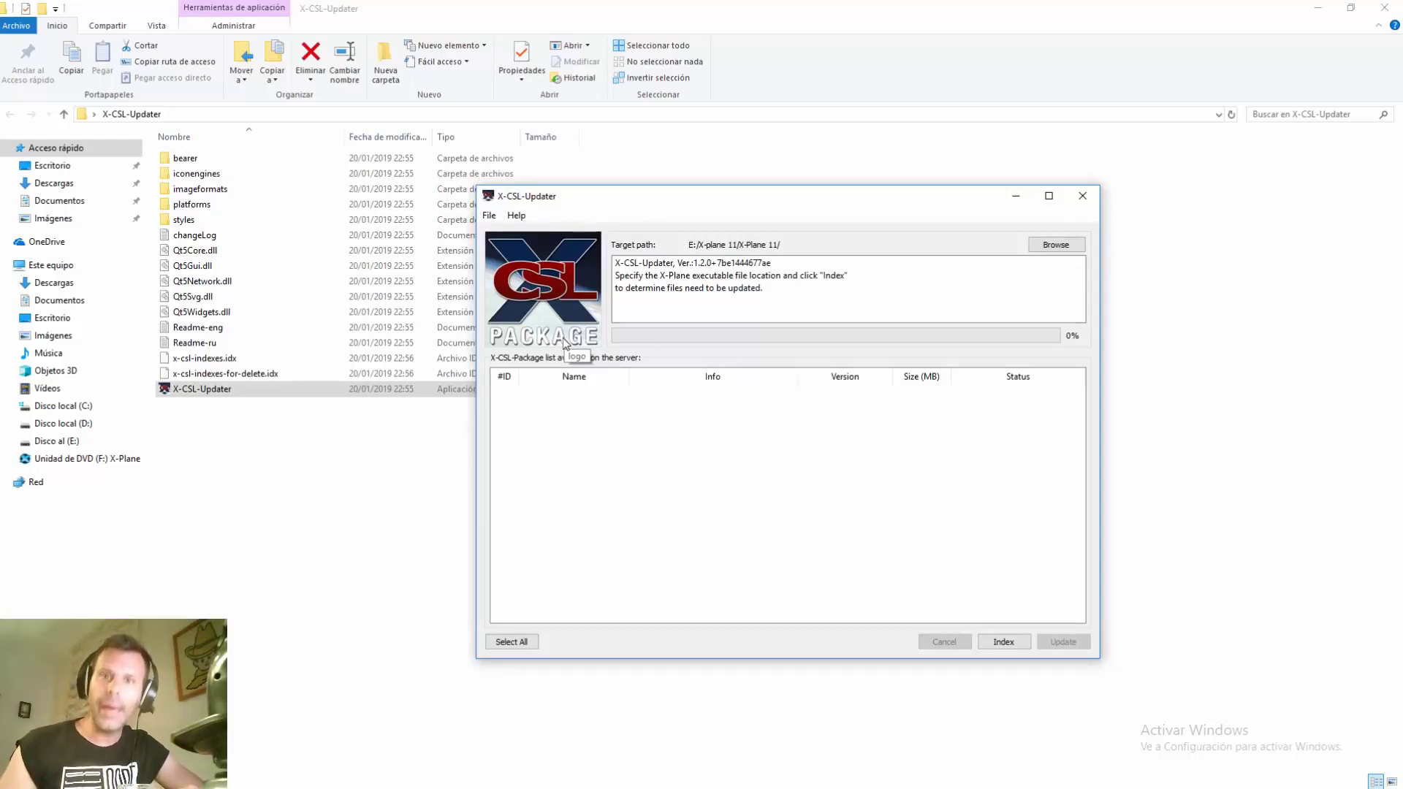
# - Set the updater's target to the X-Plane executable in E:/X-plane 11/X-Plane 11 and index the packages
pyautogui.click(1045, 247)
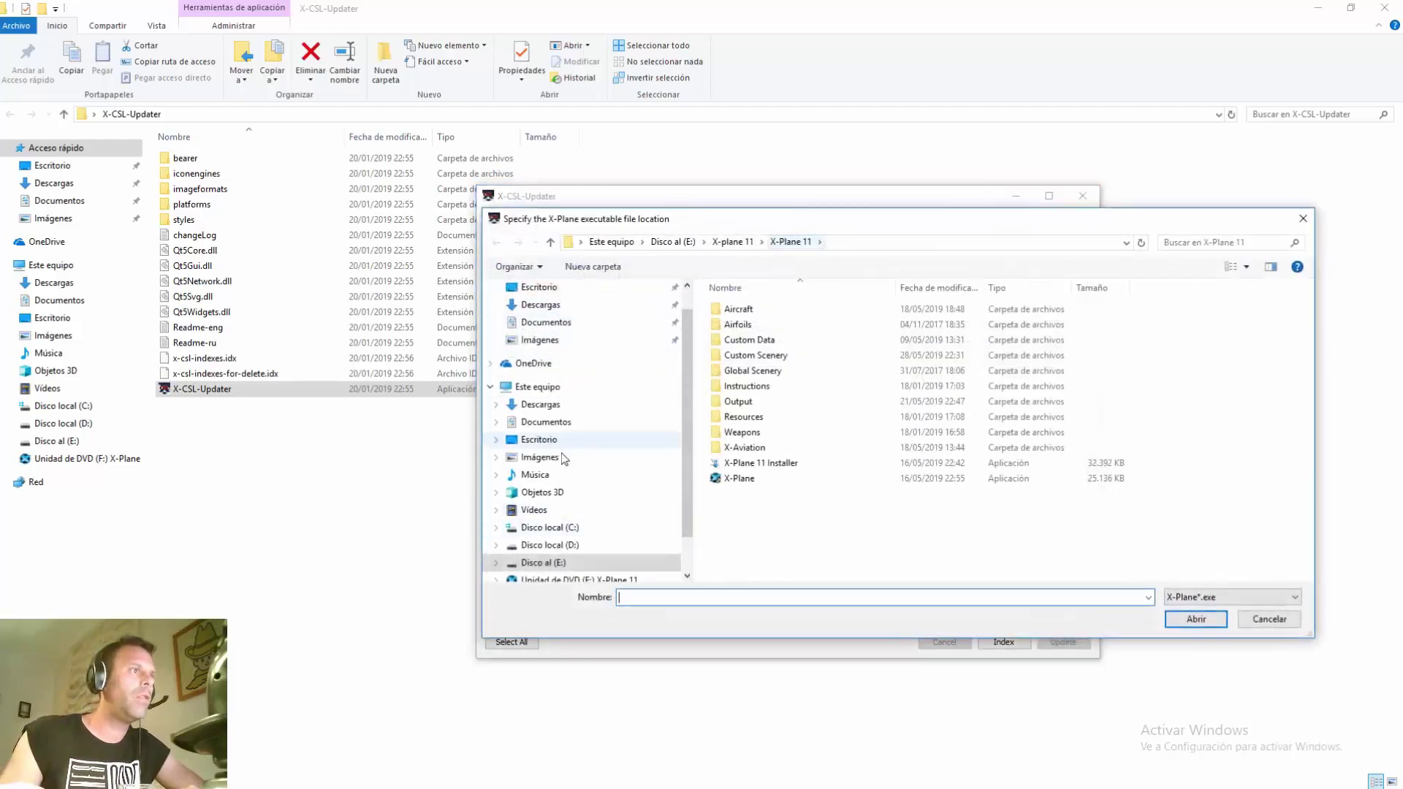
pyautogui.click(579, 561)
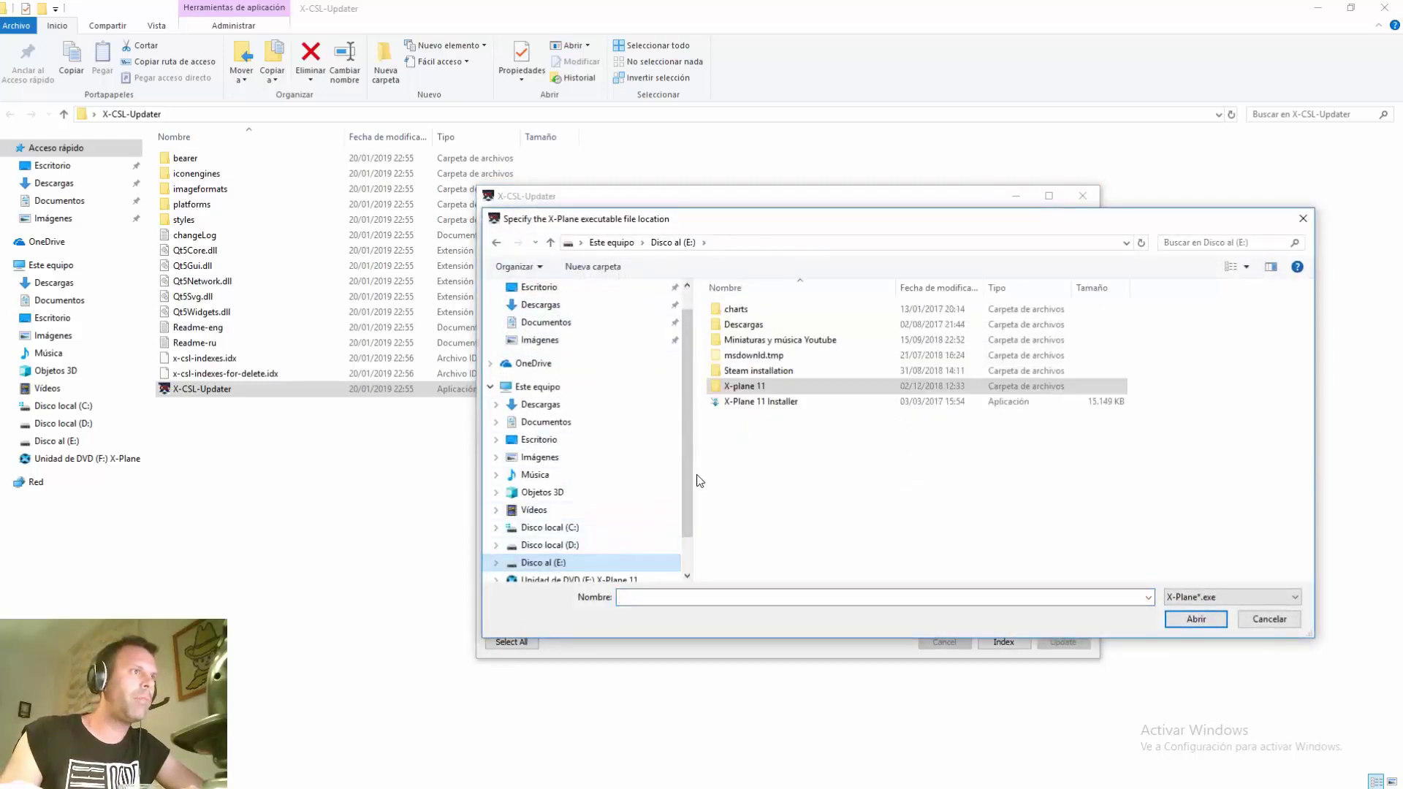
pyautogui.doubleClick(746, 395)
pyautogui.doubleClick(746, 340)
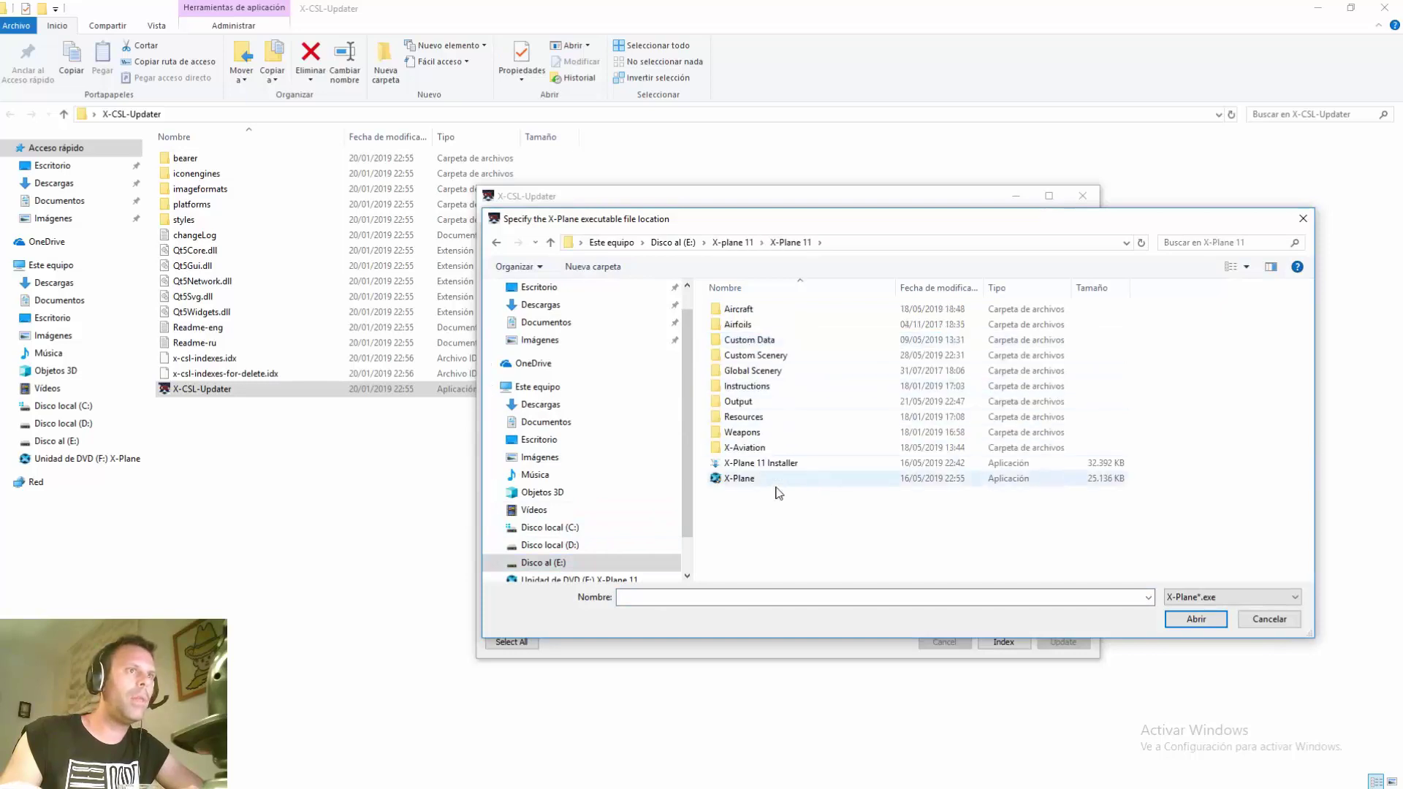
pyautogui.click(1048, 482)
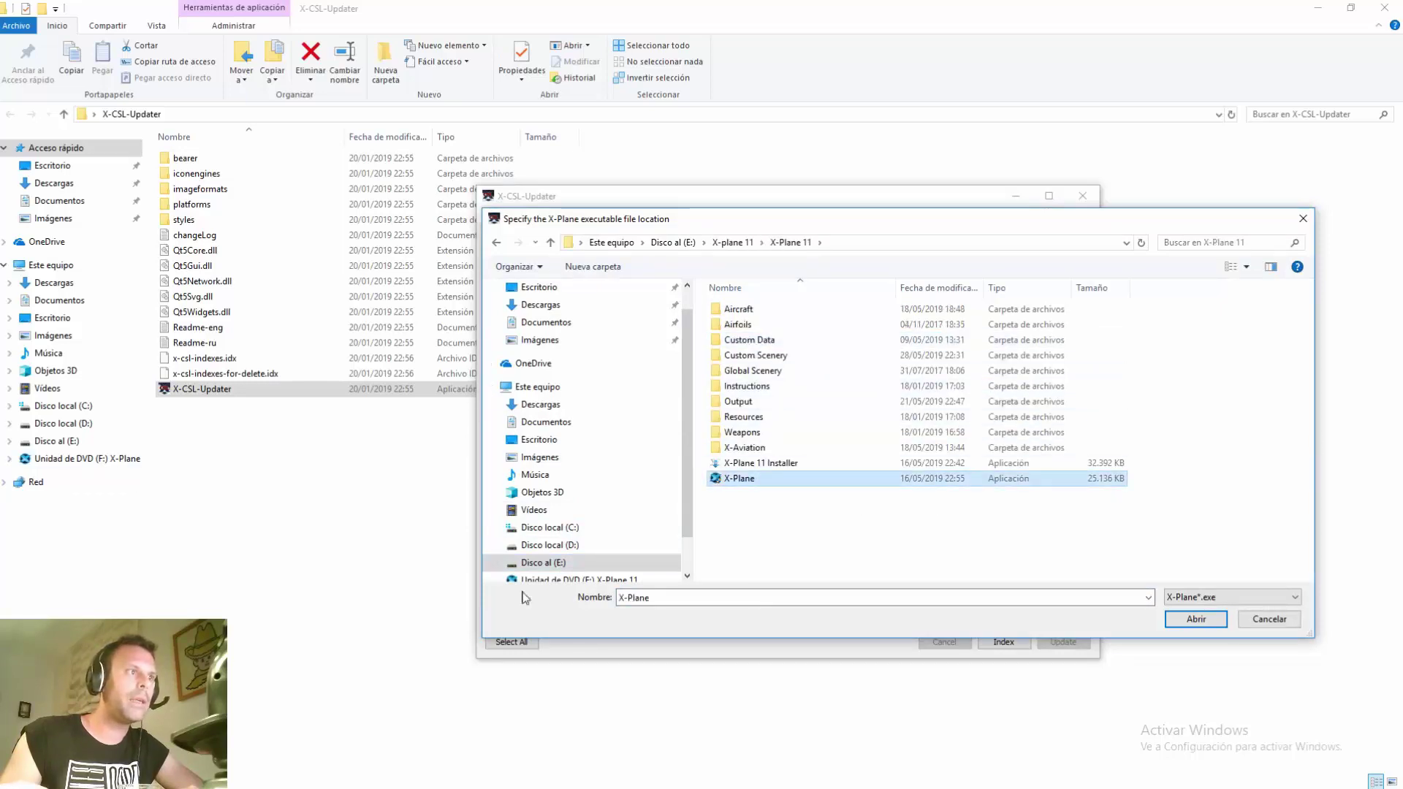
pyautogui.click(1198, 620)
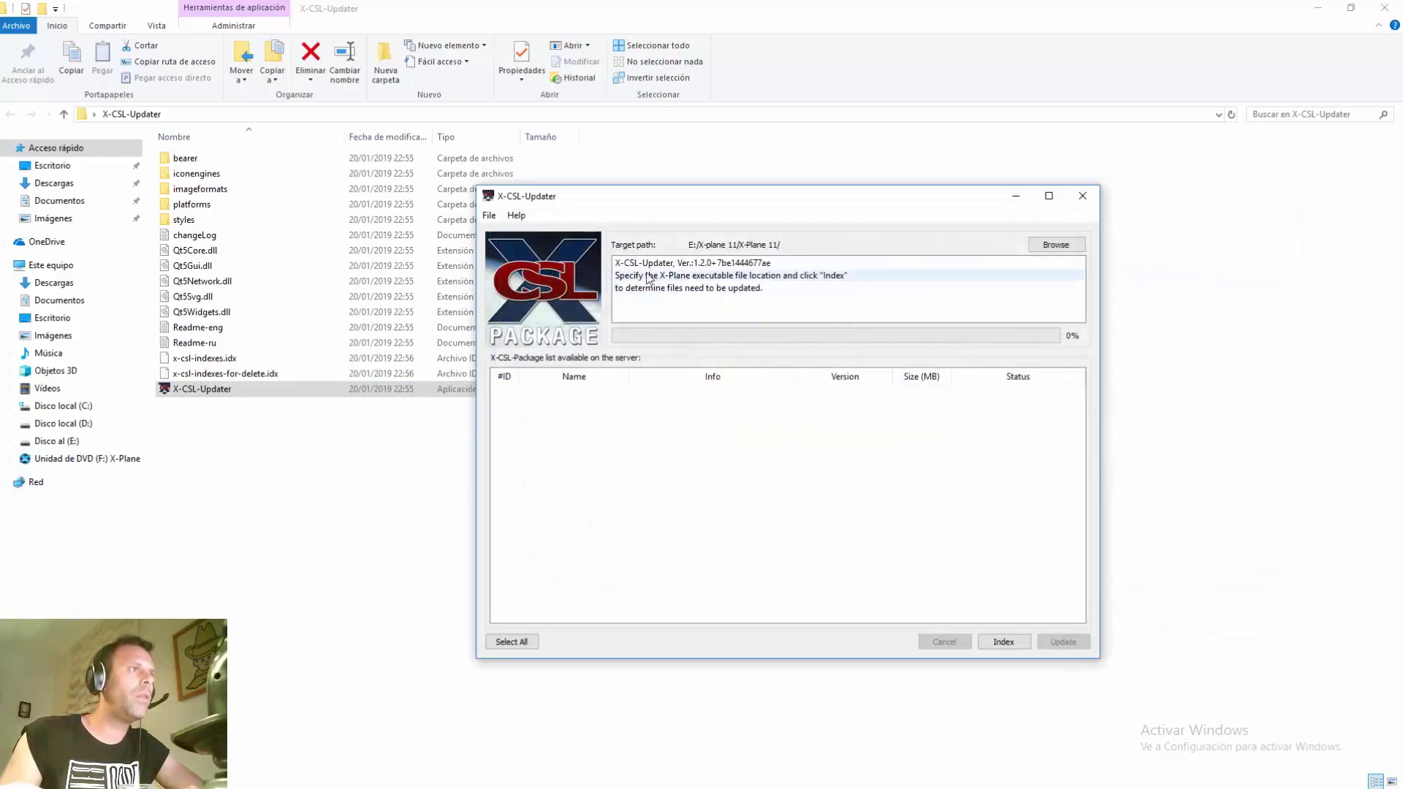
pyautogui.click(1007, 643)
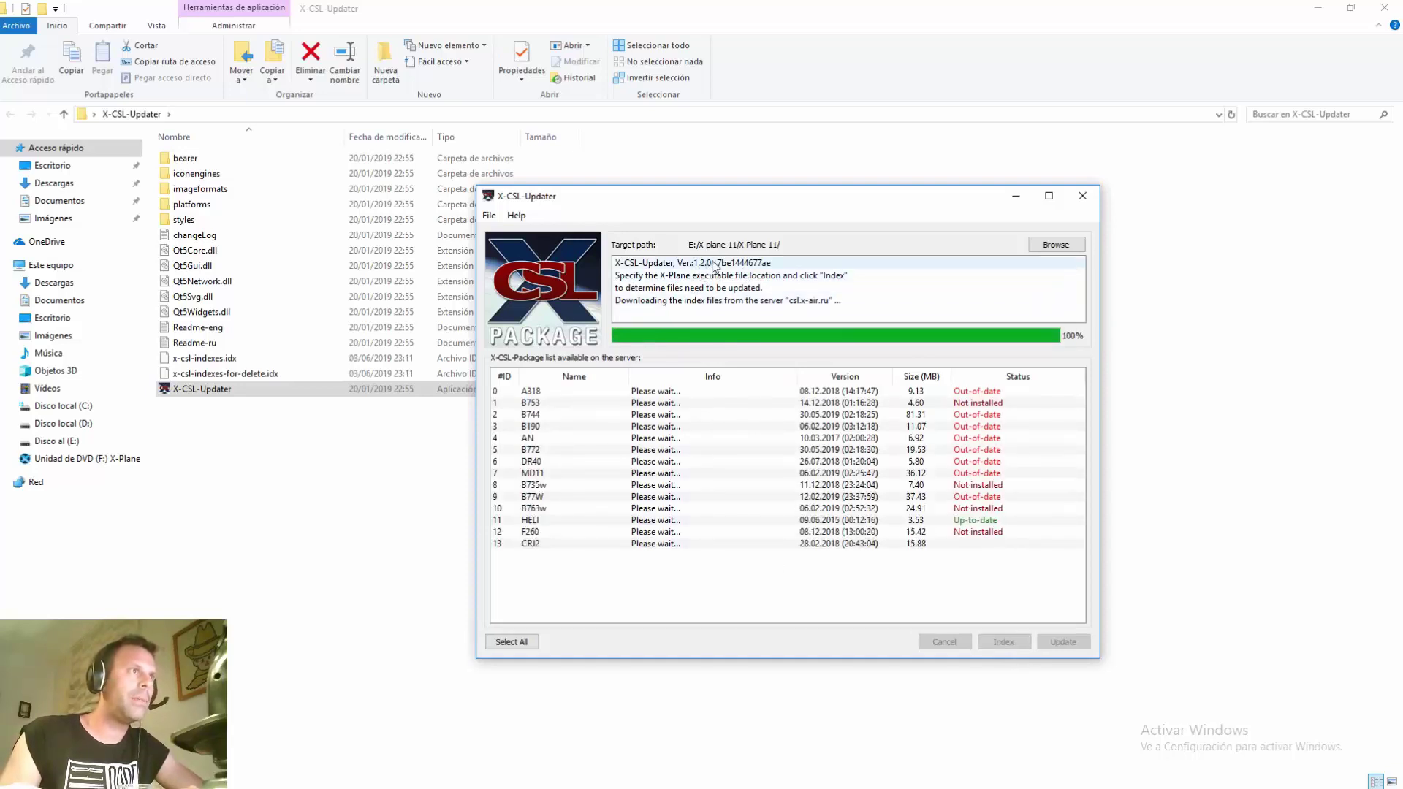
# - Maximize the updater and examine the status of the aircraft packages throughout the list
pyautogui.doubleClick(738, 205)
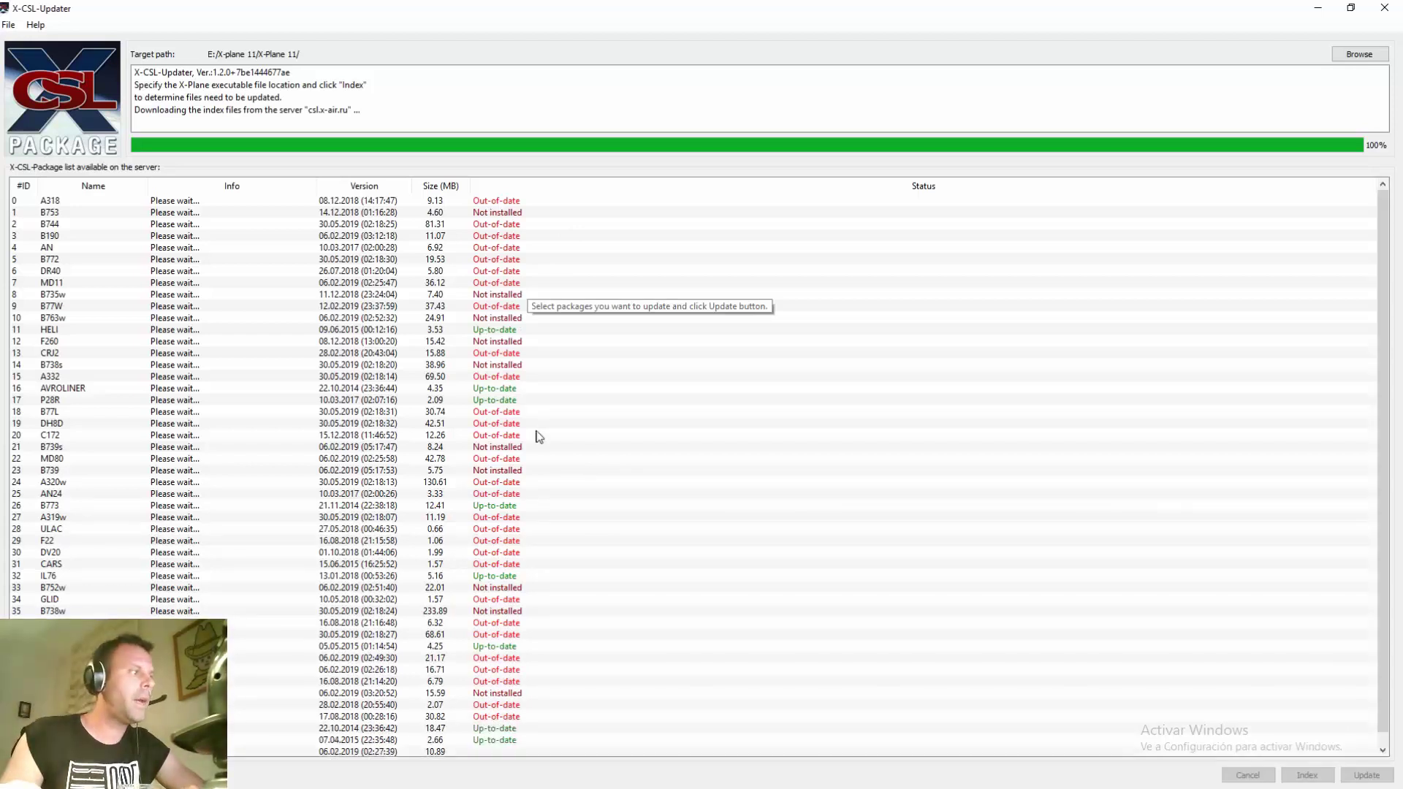
pyautogui.scroll(-1, 594, 460)
pyautogui.scroll(-2, 594, 460)
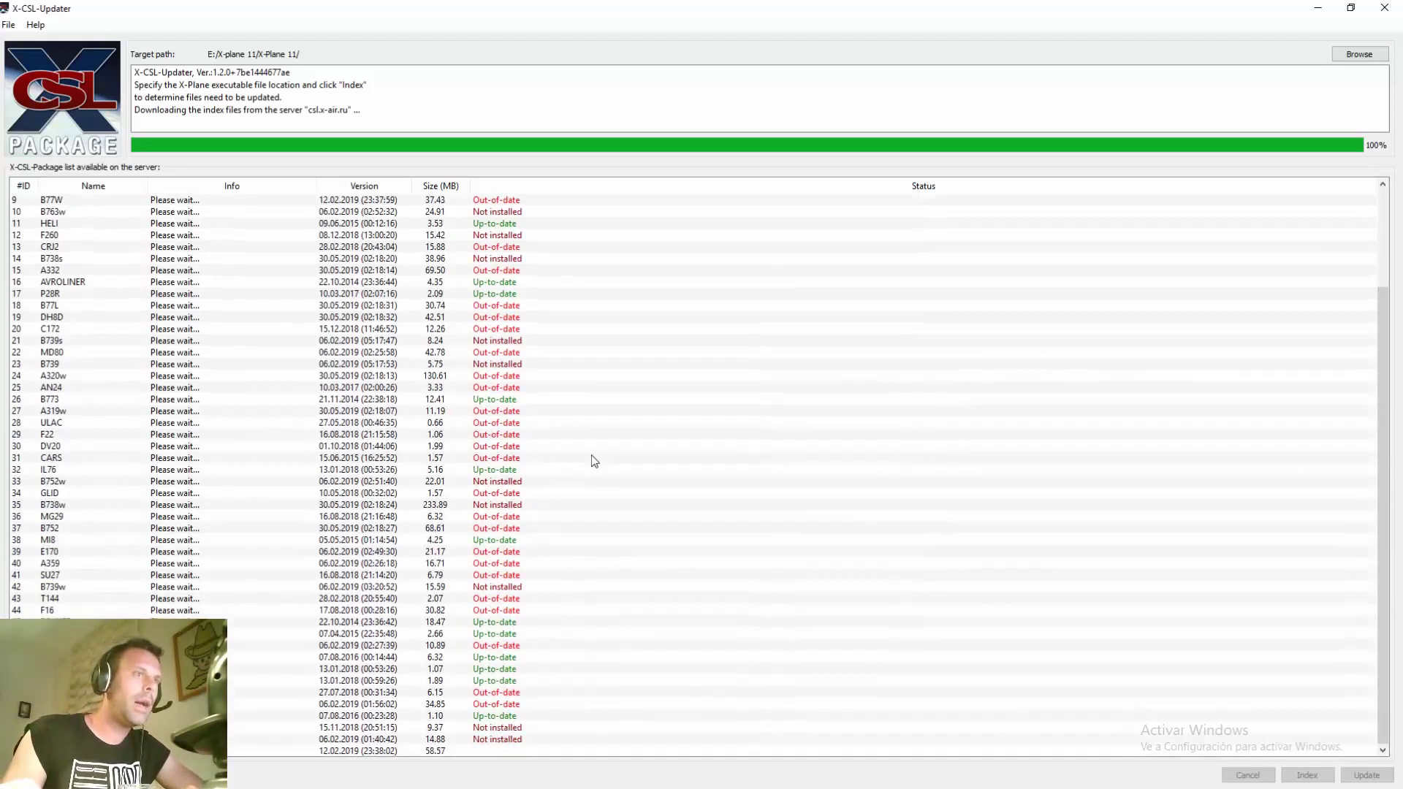
pyautogui.scroll(3, 594, 461)
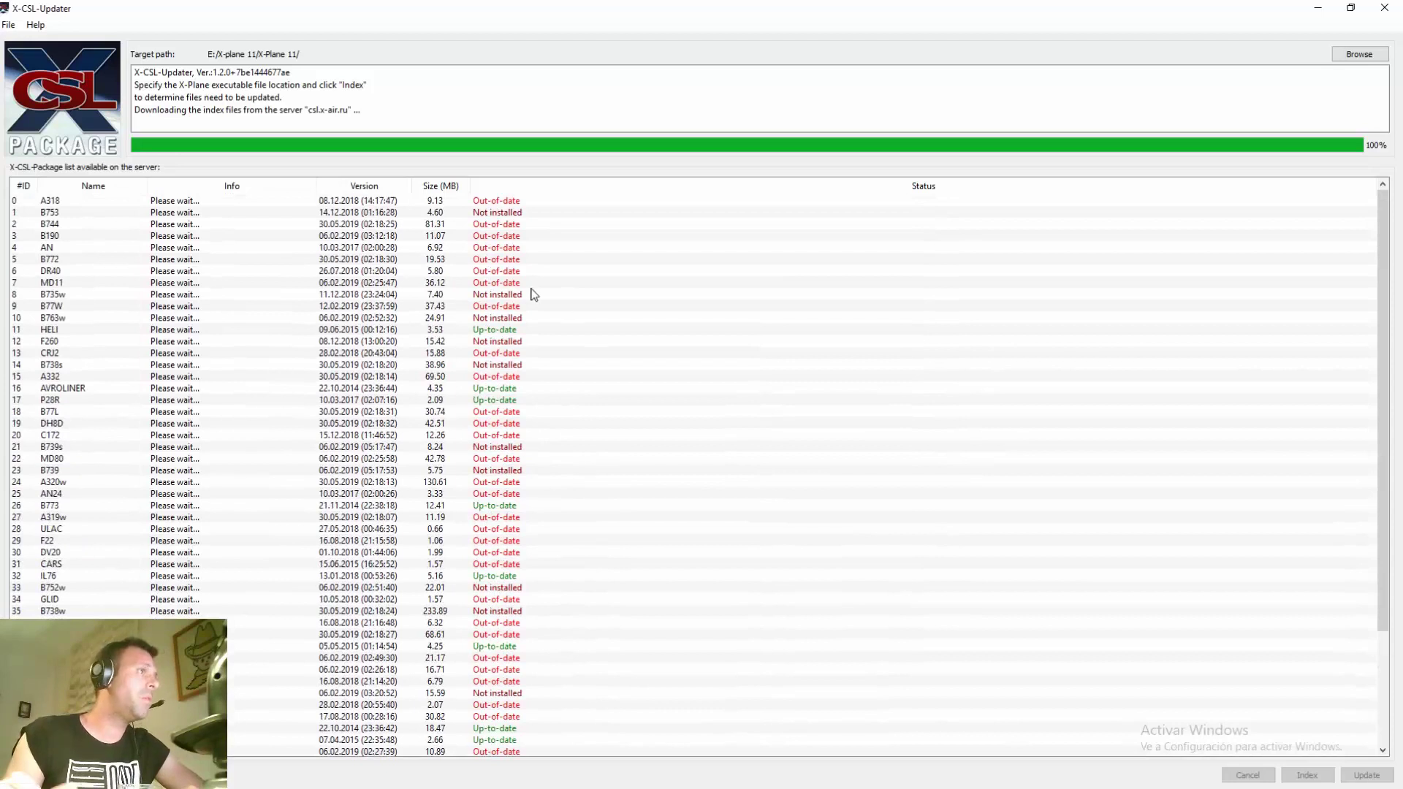
pyautogui.scroll(-5, 531, 294)
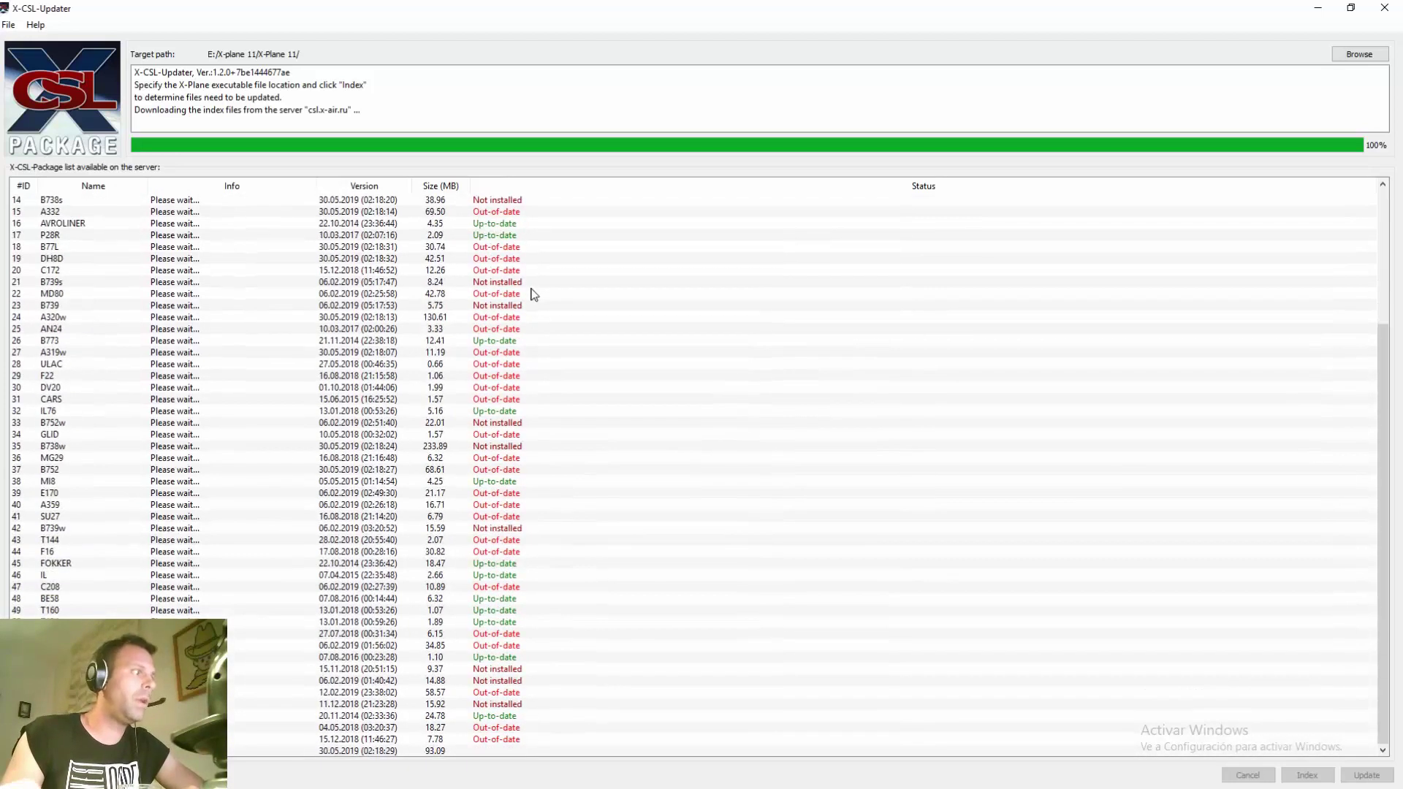
pyautogui.scroll(5, 531, 294)
pyautogui.scroll(-5, 531, 294)
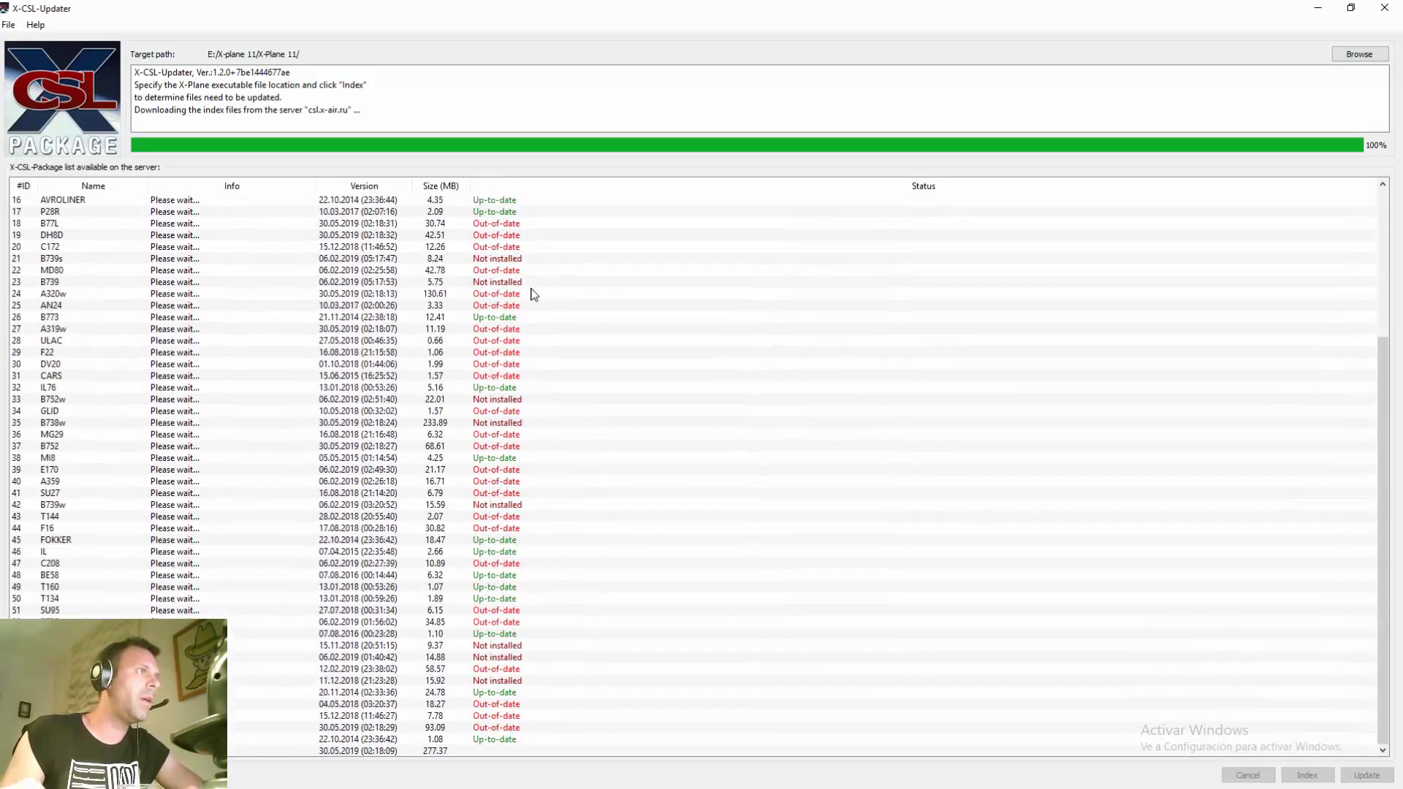
pyautogui.scroll(5, 531, 294)
pyautogui.scroll(-5, 531, 294)
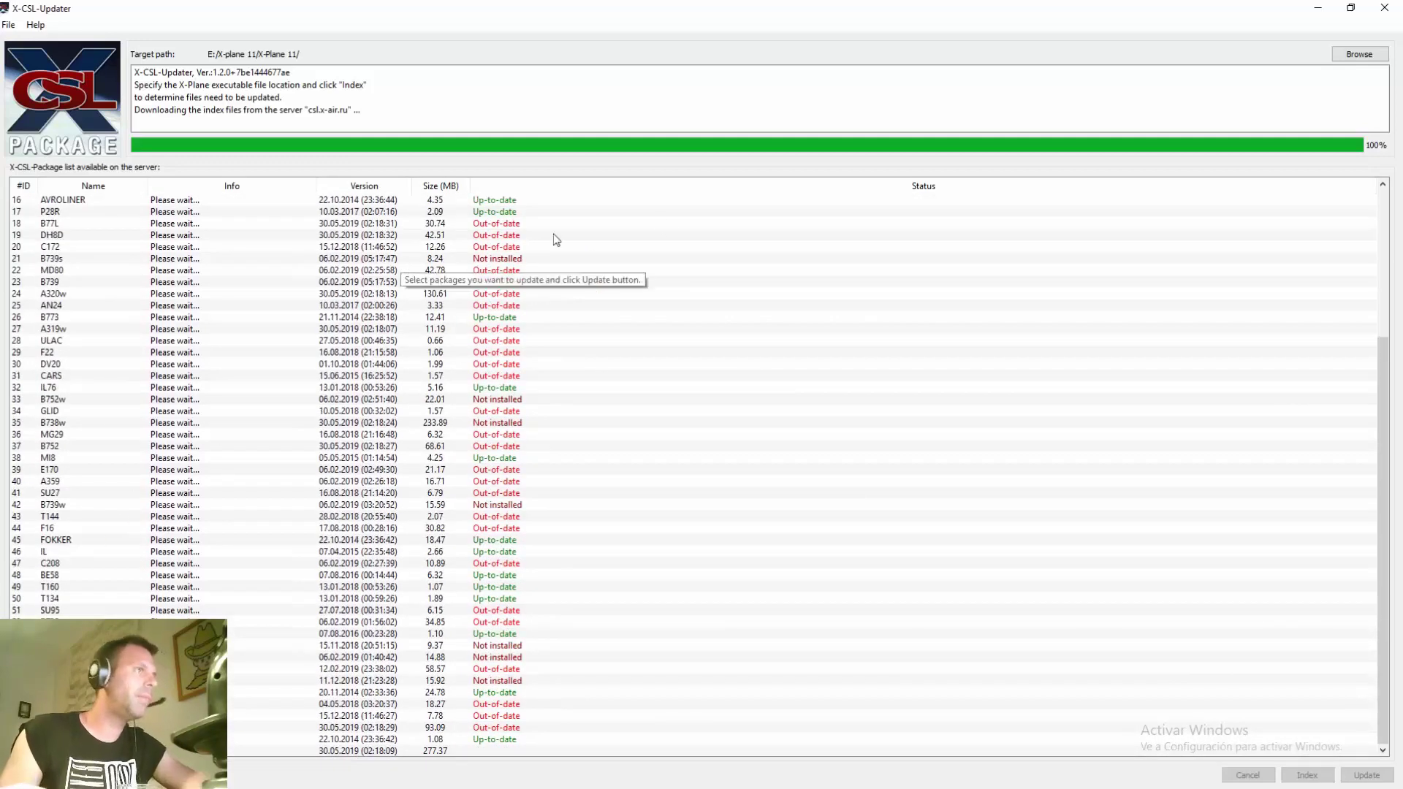
pyautogui.scroll(5, 767, 280)
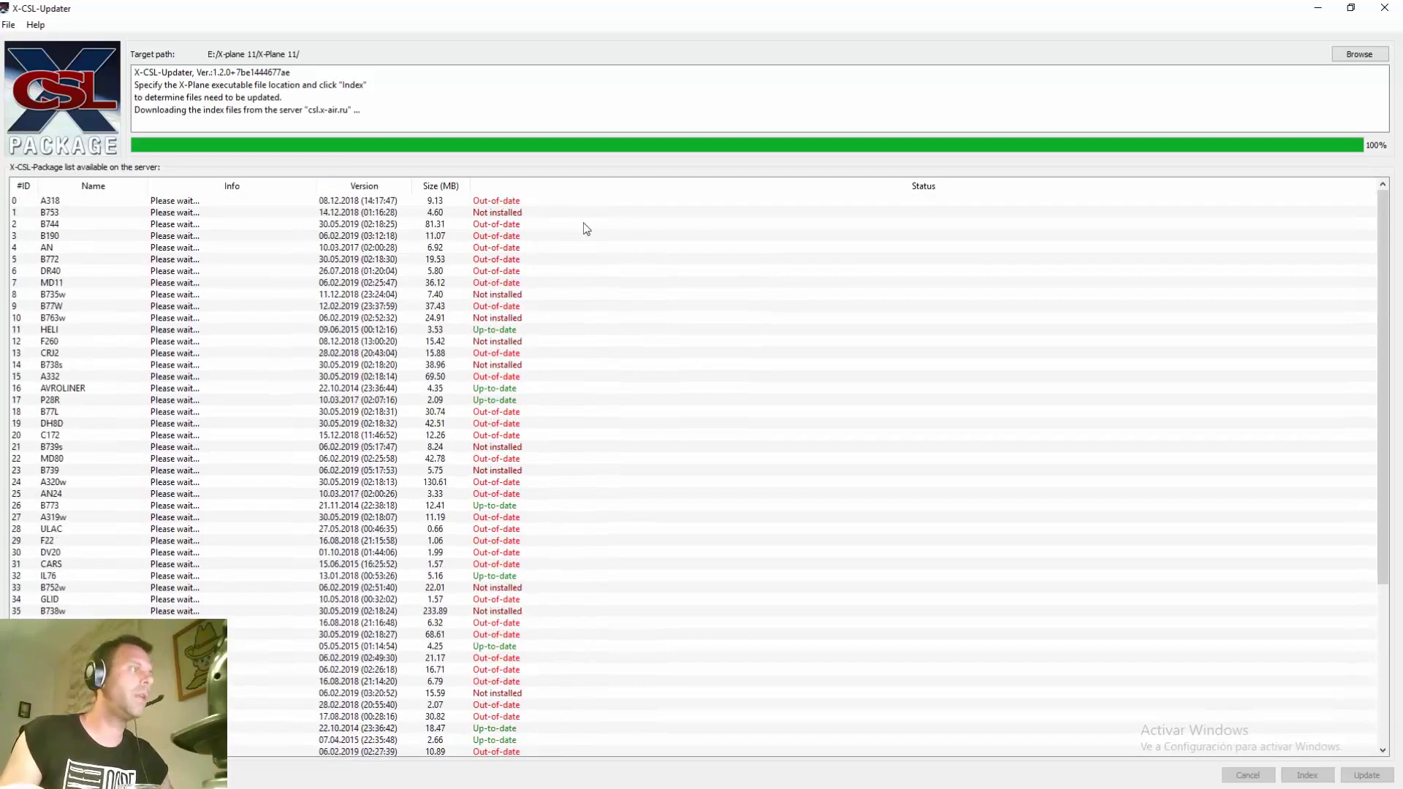
# - Select the out-of-date A318, B744, B190 and B772 packages together, leaving AN unselected
pyautogui.click(502, 204)
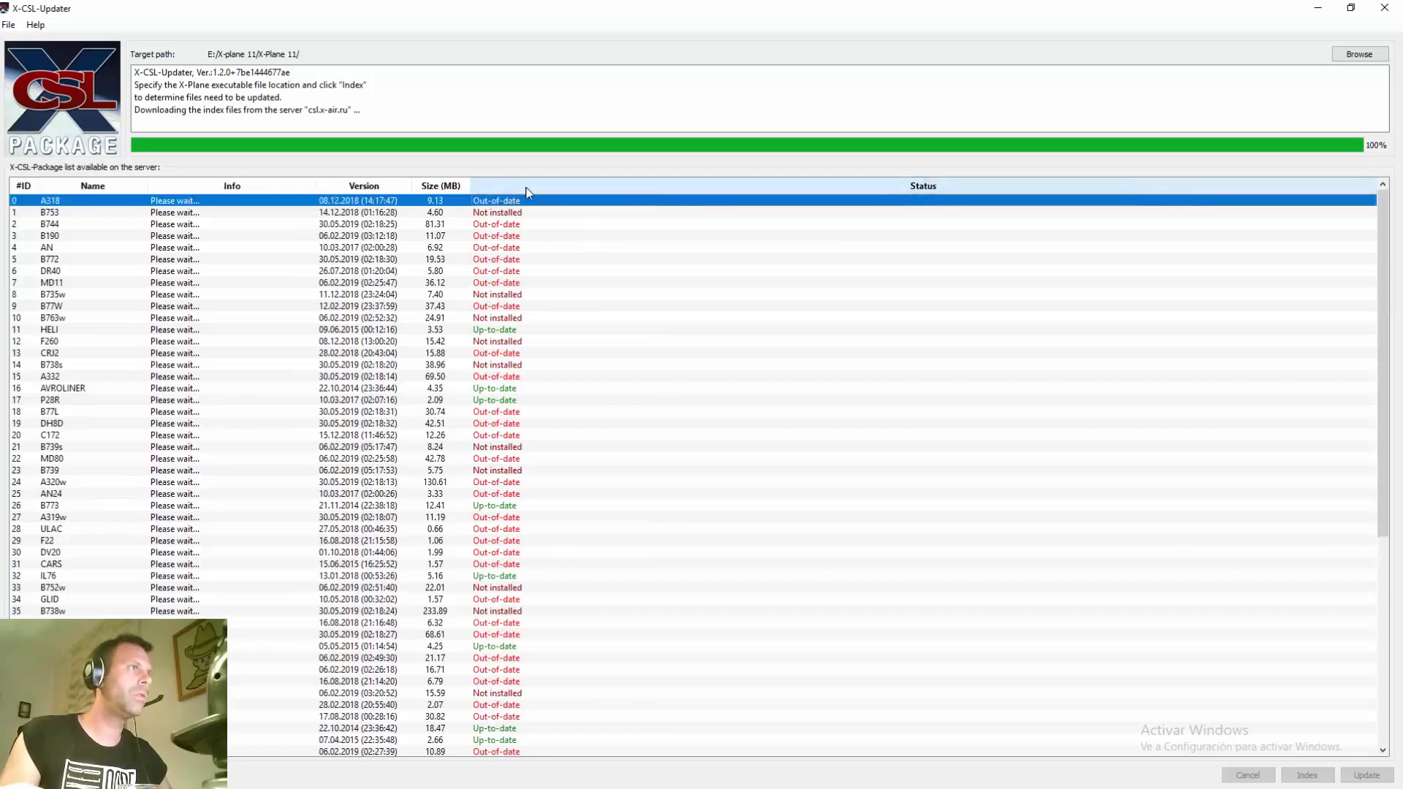
pyautogui.keyDown('ctrl'); pyautogui.click(518, 224); pyautogui.keyUp('ctrl')
pyautogui.keyDown('ctrl'); pyautogui.click(515, 235); pyautogui.keyUp('ctrl')
pyautogui.keyDown('ctrl'); pyautogui.click(513, 248); pyautogui.keyUp('ctrl')
pyautogui.keyDown('ctrl'); pyautogui.click(512, 248); pyautogui.keyUp('ctrl')
pyautogui.keyDown('ctrl'); pyautogui.click(510, 260); pyautogui.keyUp('ctrl')
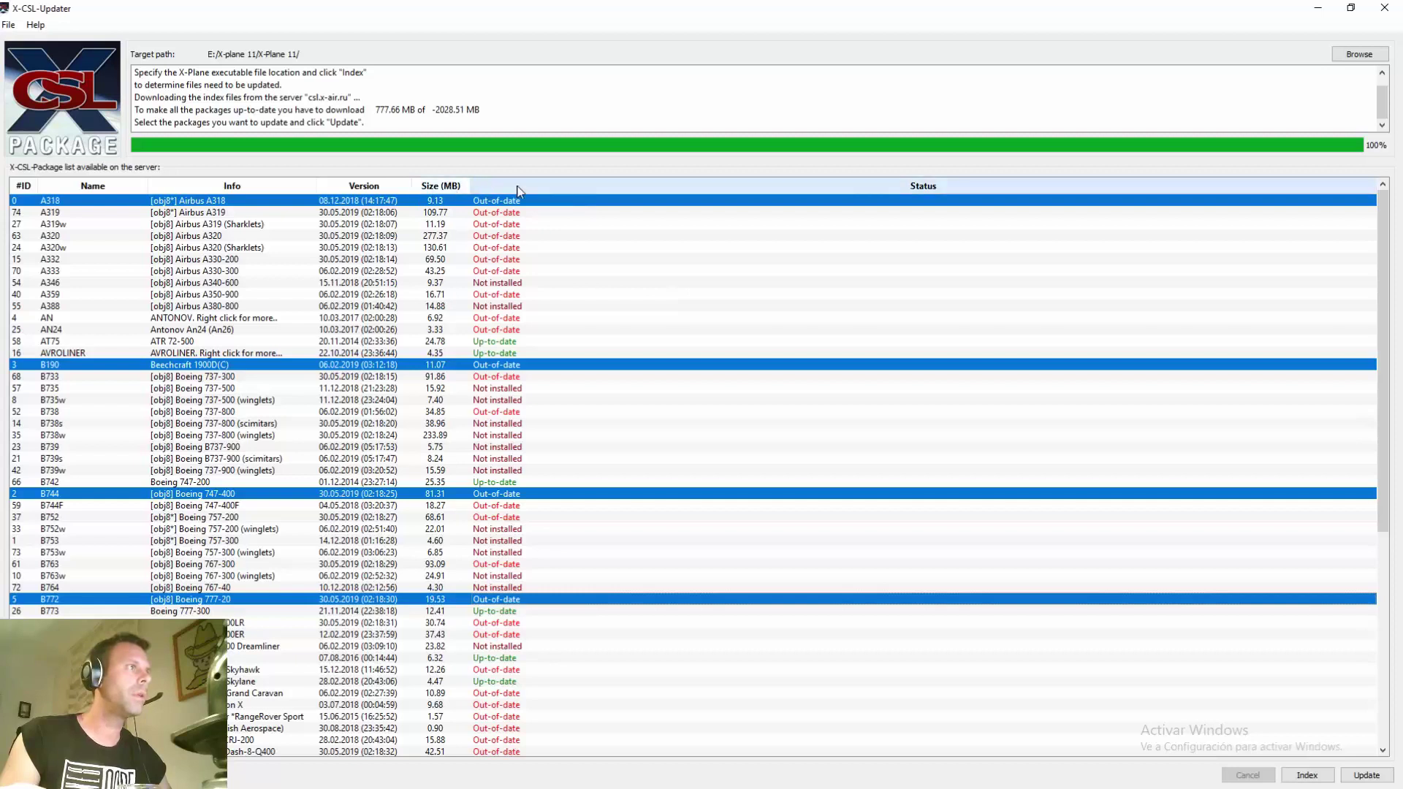
# - Add the out-of-date A319, A319w, A320, A320w, A332, A333, A359, AN and AN24 packages to the selection
pyautogui.keyDown('ctrl'); pyautogui.click(515, 214); pyautogui.keyUp('ctrl')
pyautogui.keyDown('ctrl'); pyautogui.click(510, 224); pyautogui.keyUp('ctrl')
pyautogui.keyDown('ctrl'); pyautogui.click(510, 236); pyautogui.keyUp('ctrl')
pyautogui.keyDown('ctrl'); pyautogui.click(510, 247); pyautogui.keyUp('ctrl')
pyautogui.keyDown('ctrl'); pyautogui.click(510, 259); pyautogui.keyUp('ctrl')
pyautogui.keyDown('ctrl'); pyautogui.click(510, 271); pyautogui.keyUp('ctrl')
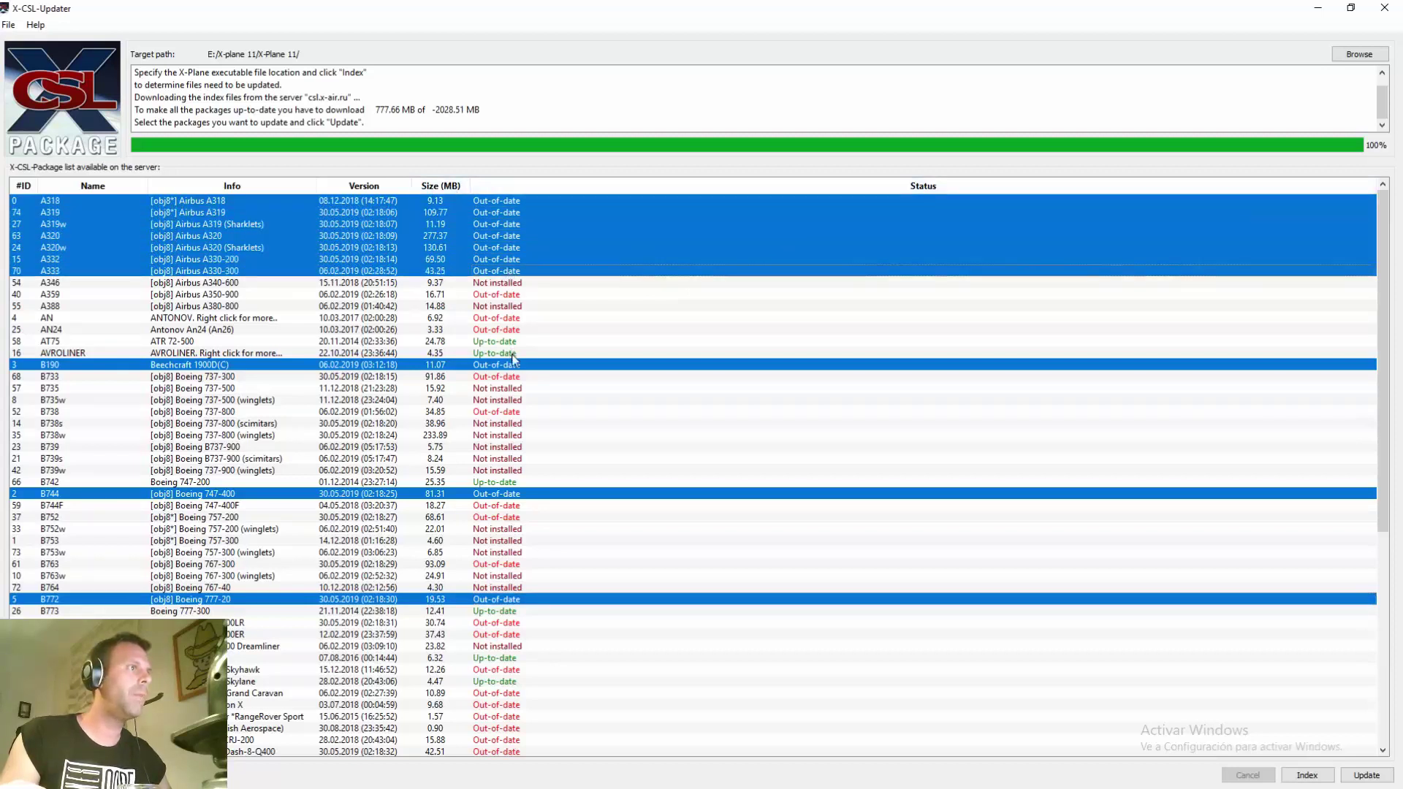
pyautogui.keyDown('ctrl'); pyautogui.click(518, 295); pyautogui.keyUp('ctrl')
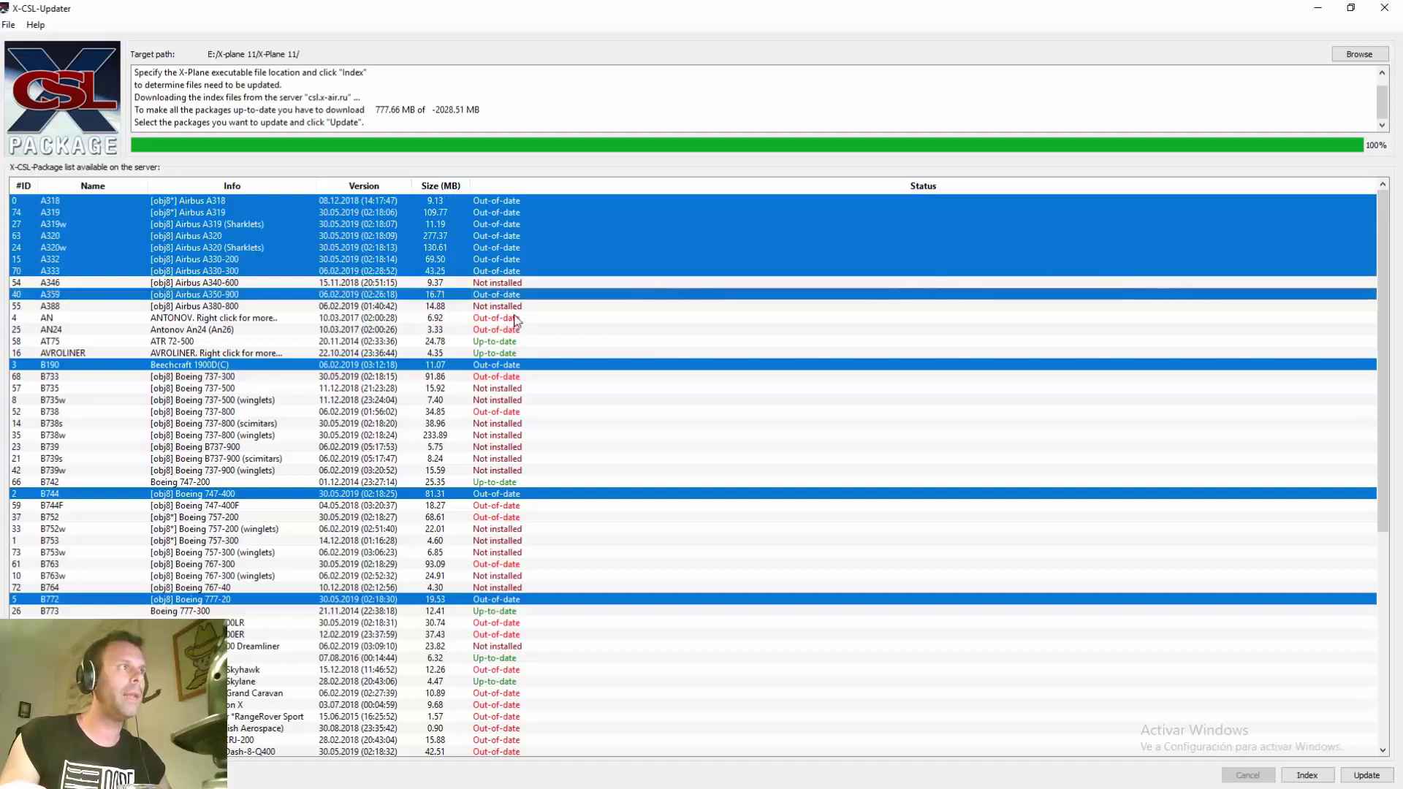
pyautogui.keyDown('ctrl'); pyautogui.click(517, 318); pyautogui.keyUp('ctrl')
pyautogui.keyDown('ctrl'); pyautogui.click(516, 330); pyautogui.keyUp('ctrl')
pyautogui.keyDown('ctrl'); pyautogui.click(523, 388); pyautogui.keyUp('ctrl')
pyautogui.keyDown('ctrl'); pyautogui.click(517, 381); pyautogui.keyUp('ctrl')
pyautogui.keyDown('ctrl'); pyautogui.click(517, 380); pyautogui.keyUp('ctrl')
pyautogui.keyDown('ctrl'); pyautogui.click(517, 387); pyautogui.keyUp('ctrl')
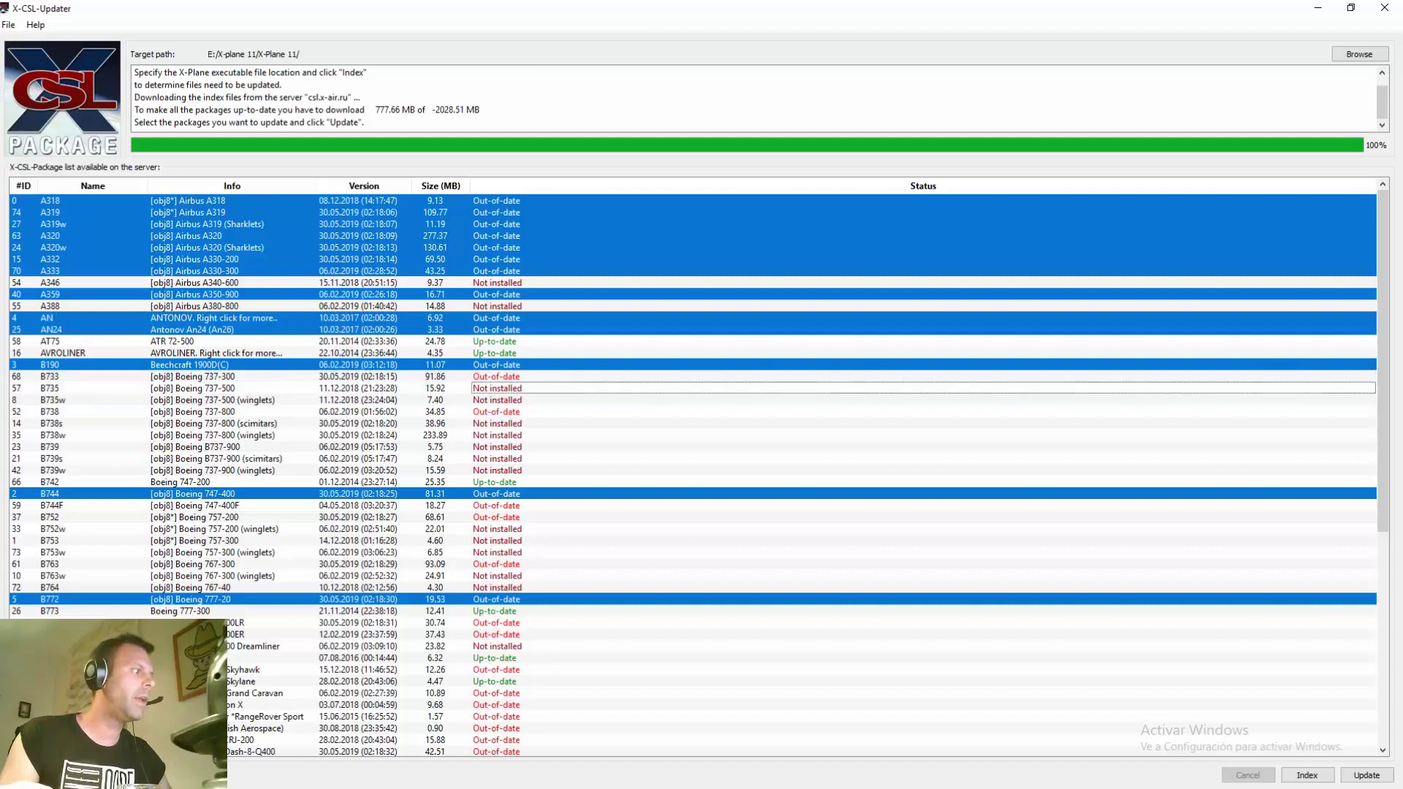
# - Select all packages in the list, start updating them, and minimize the updater window
pyautogui.hotkey('ctrl', 'a')
pyautogui.click(1365, 776)
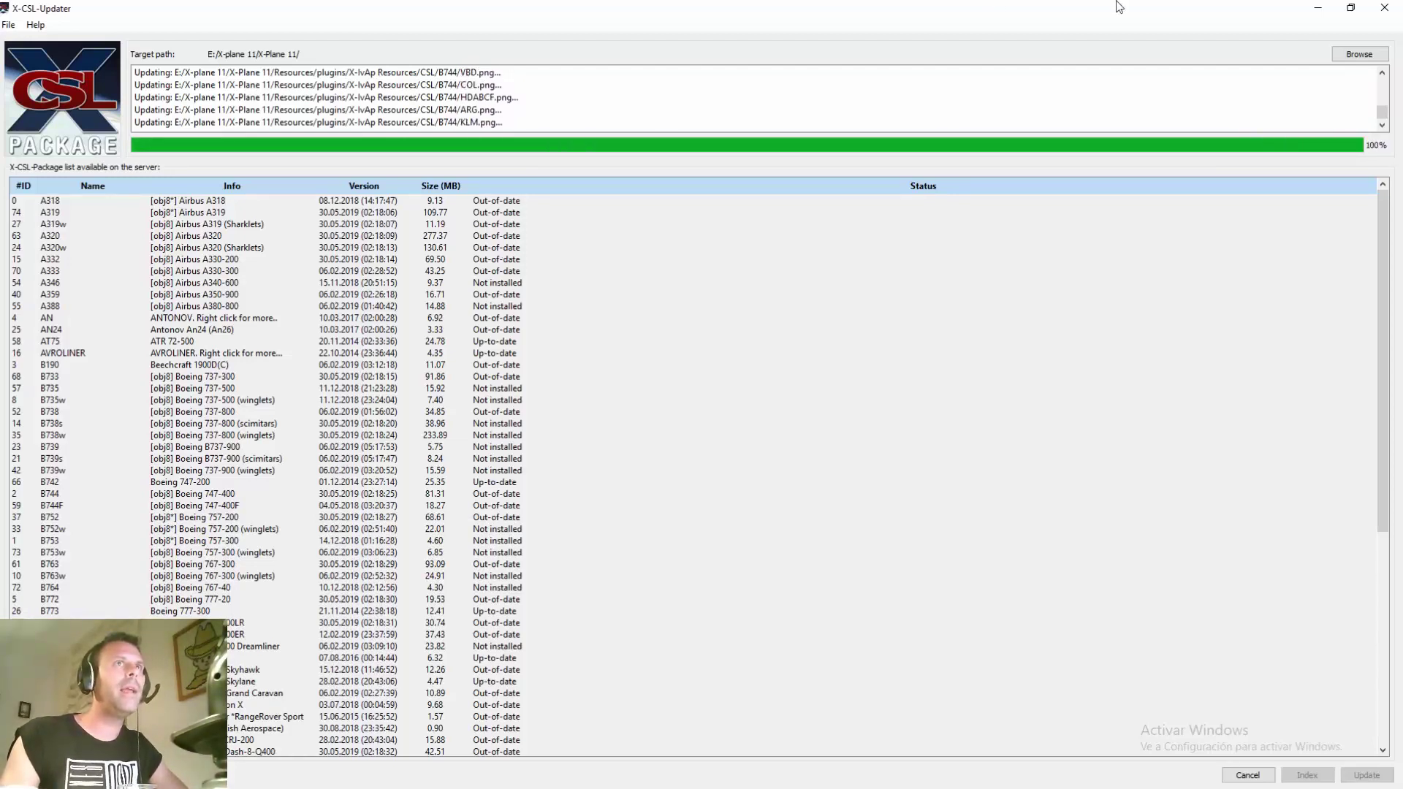
pyautogui.click(1315, 7)
pyautogui.click(1315, 7)
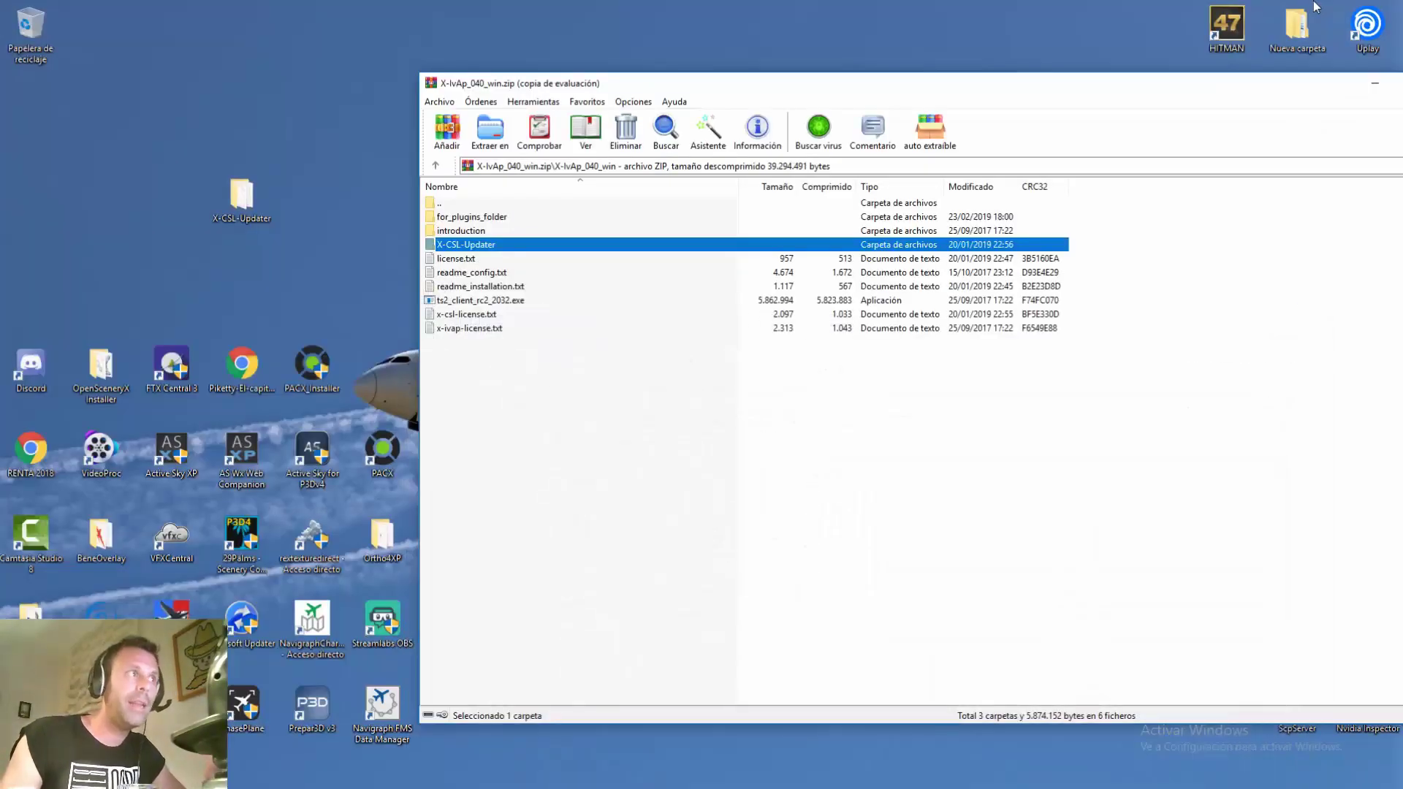
# - Extract ts2_client_rc2_2032.exe from the X-IvAp_040_win archive to an empty area of the desktop
pyautogui.moveTo(1234, 84); pyautogui.dragTo(1199, 88)
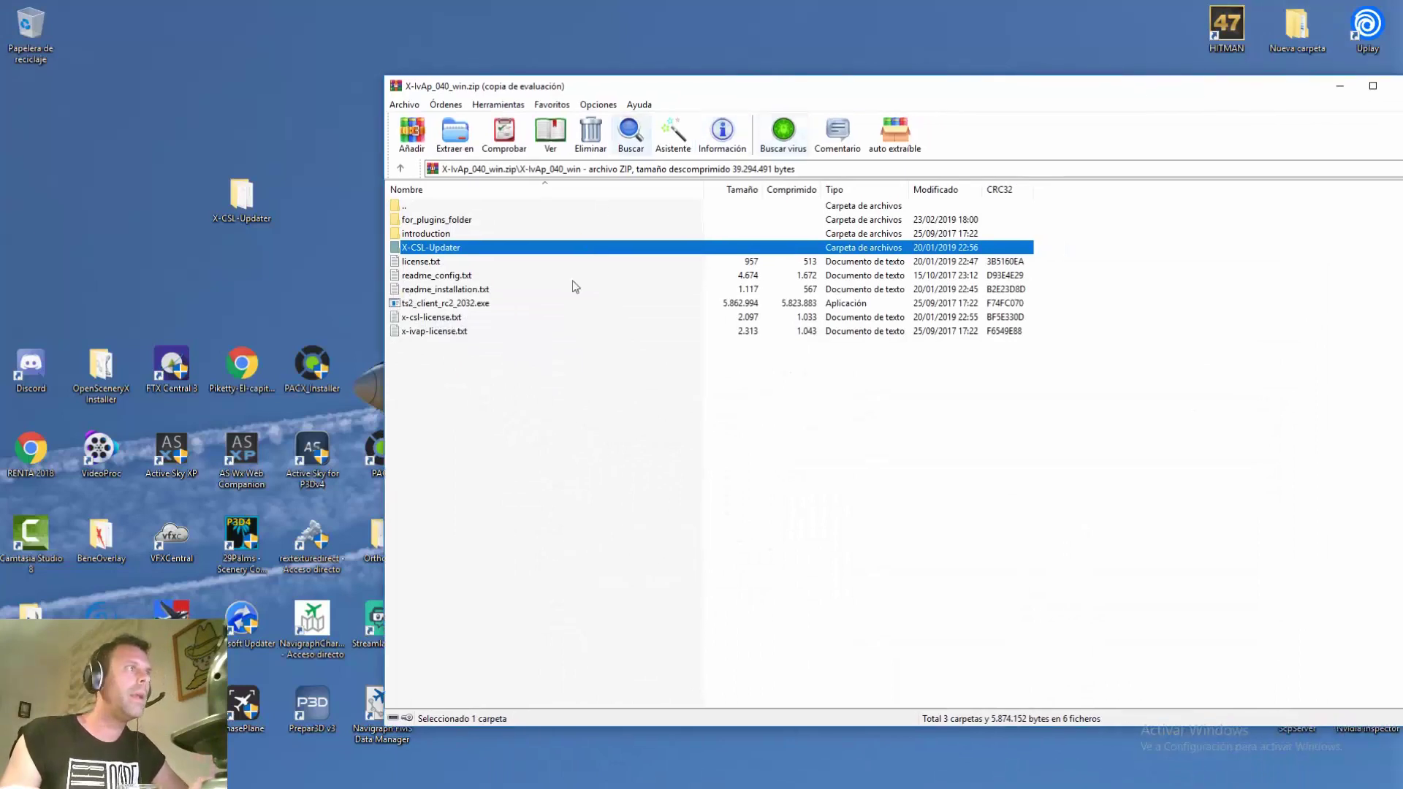
pyautogui.click(485, 303)
pyautogui.moveTo(410, 279); pyautogui.dragTo(317, 126)
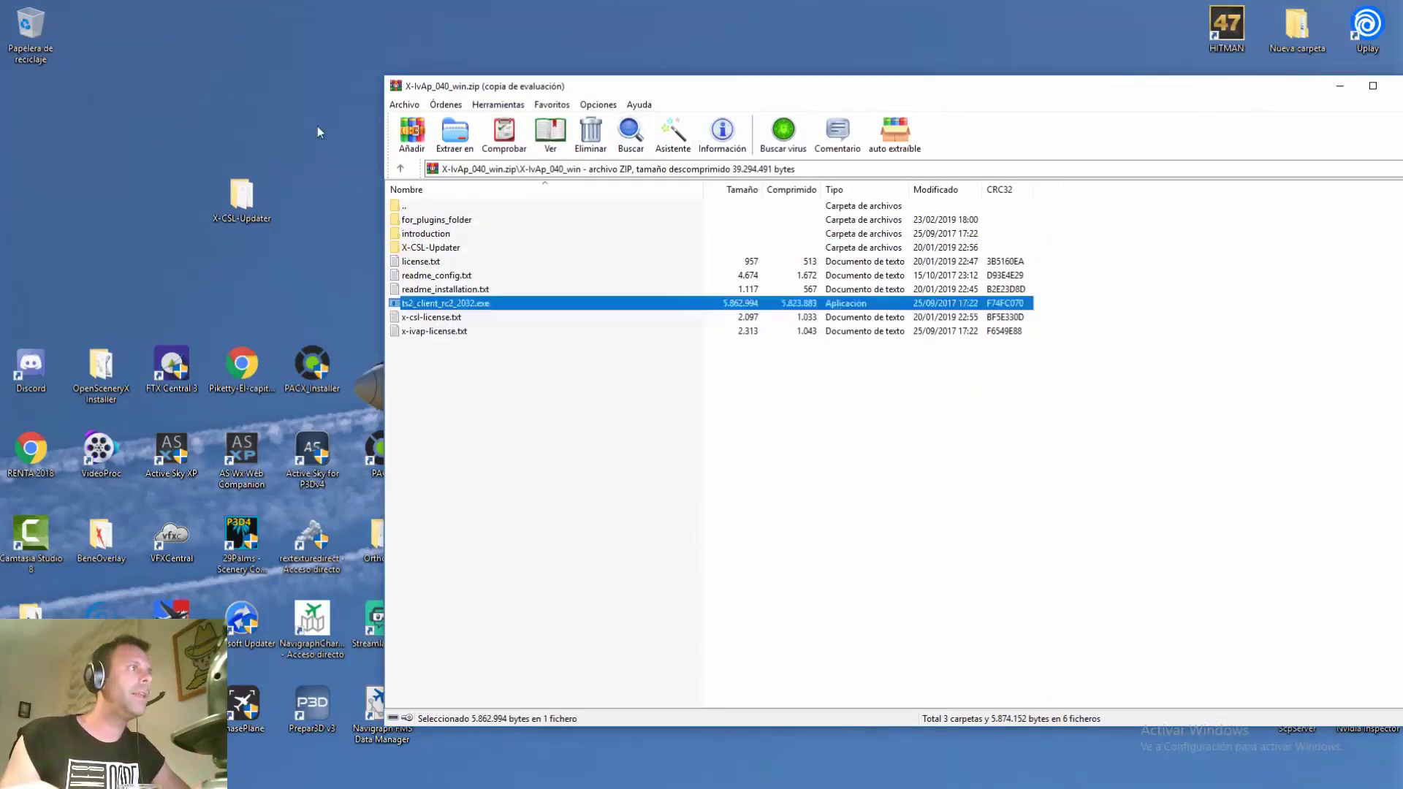
pyautogui.click(312, 117)
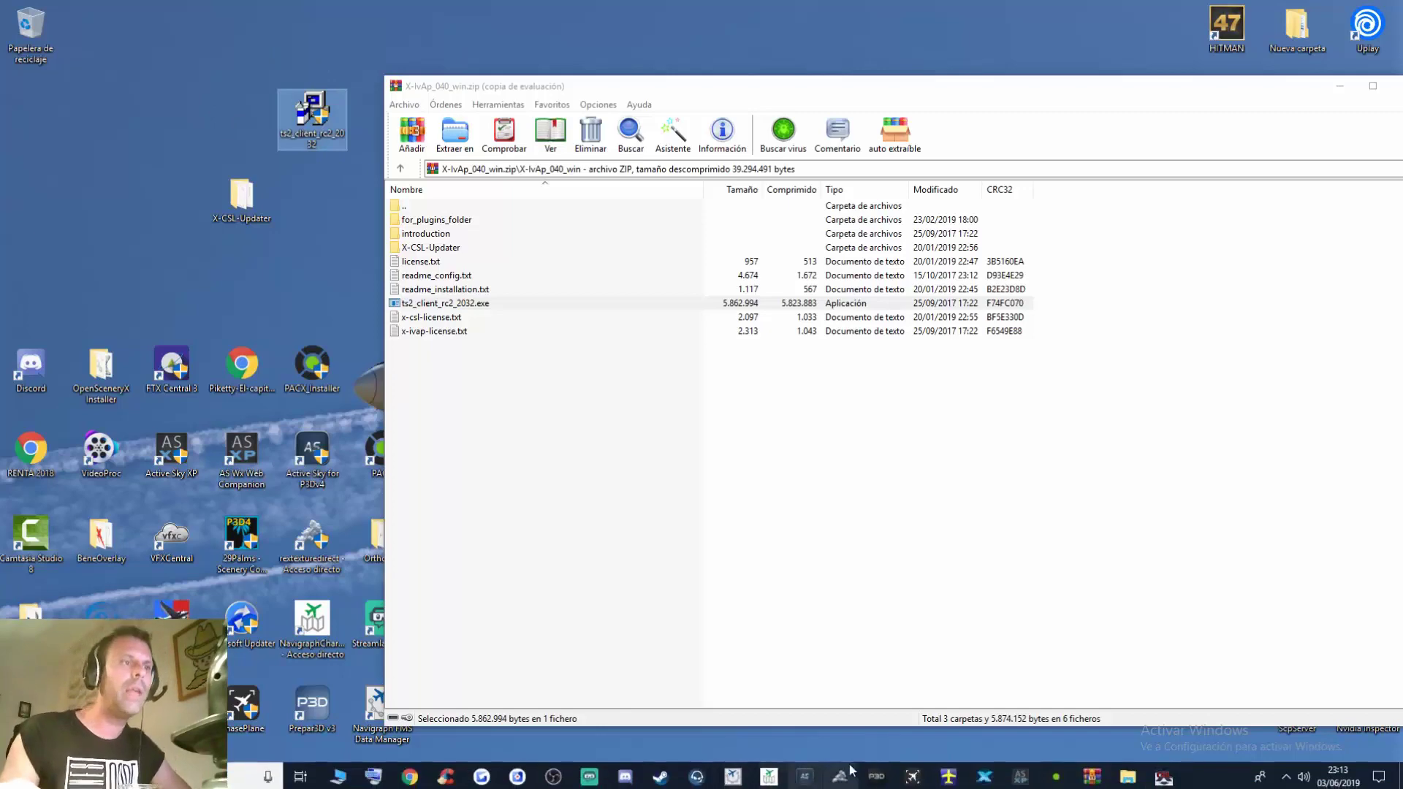
# - Switch back to X-Plane and bring up the TeamSpeak 2 window in front of the simulator
pyautogui.click(975, 776)
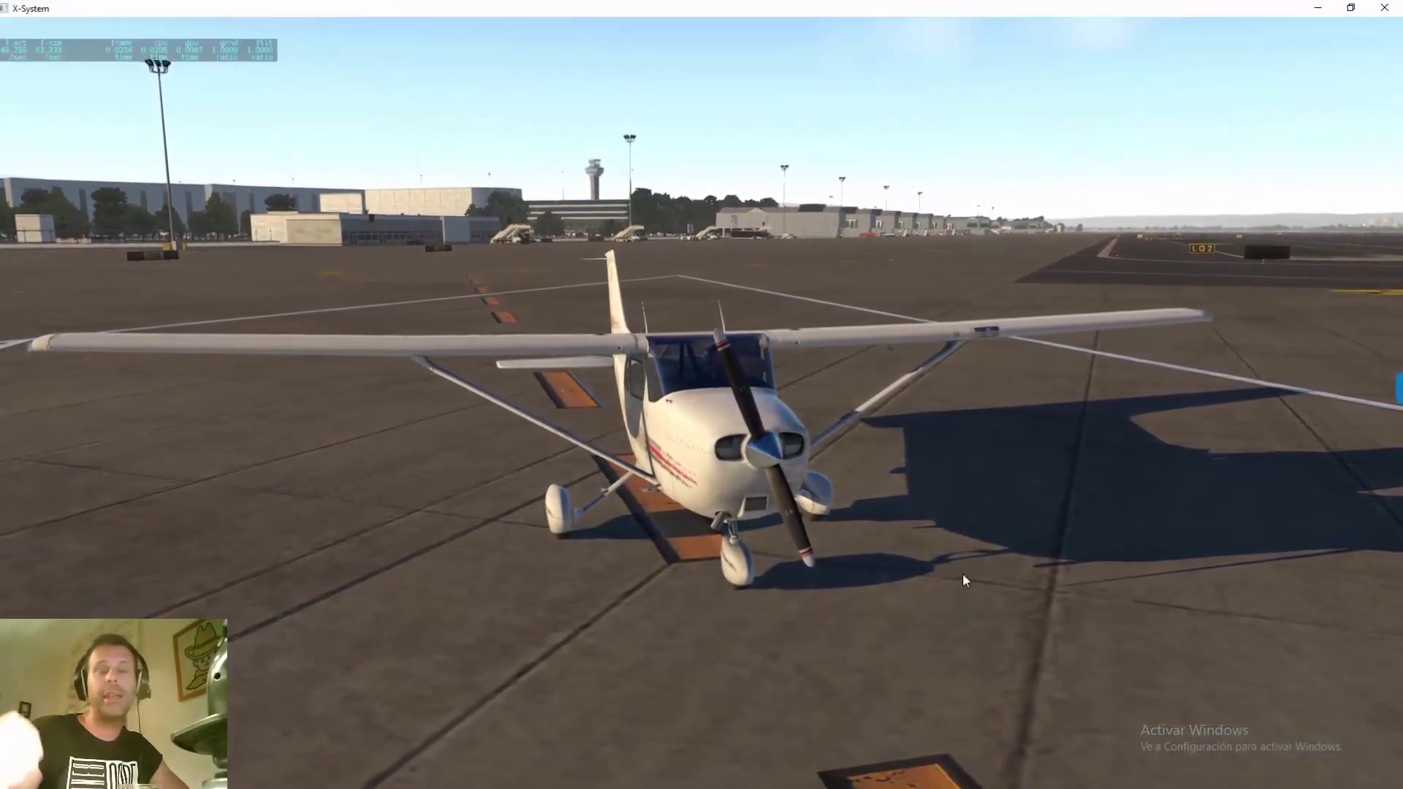
pyautogui.click(1286, 777)
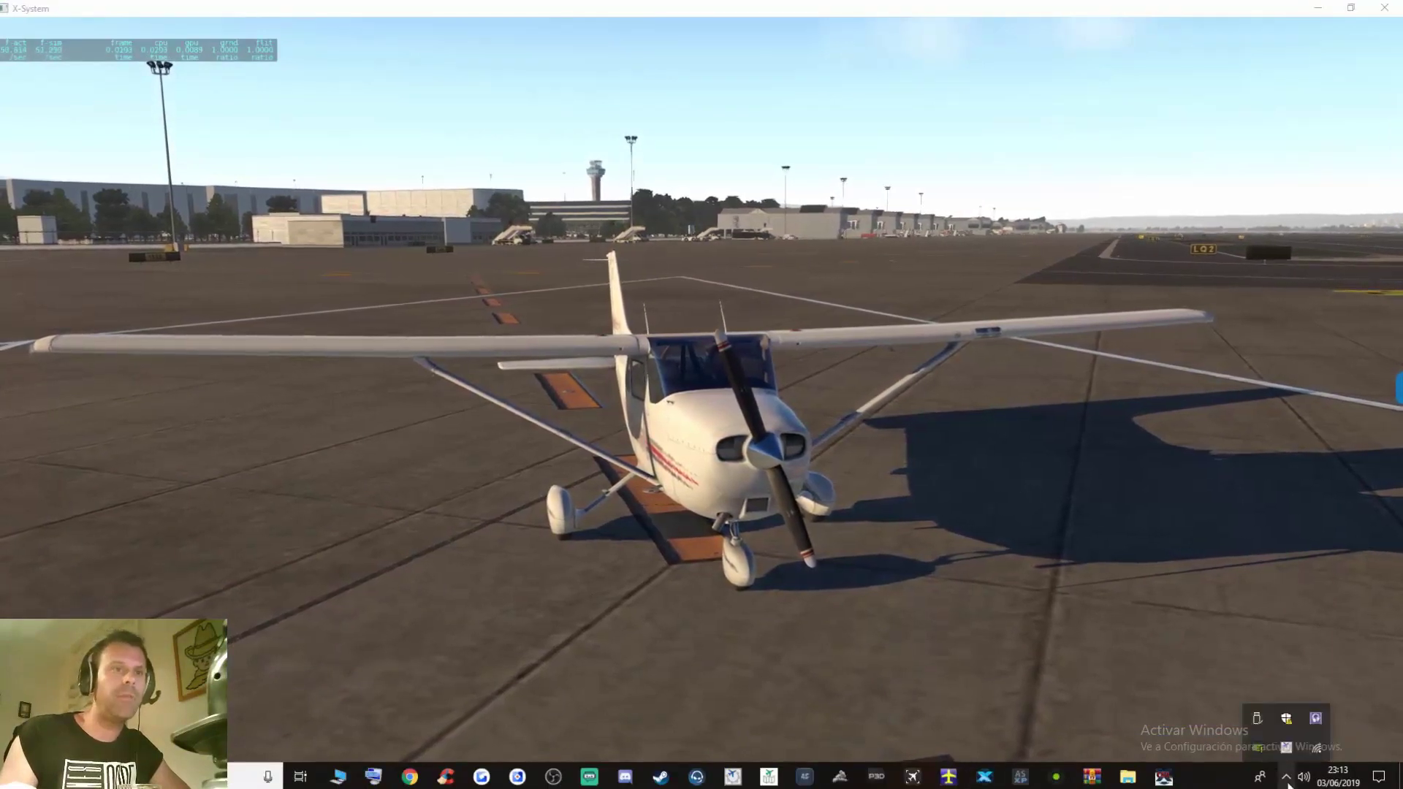
pyautogui.click(1317, 719)
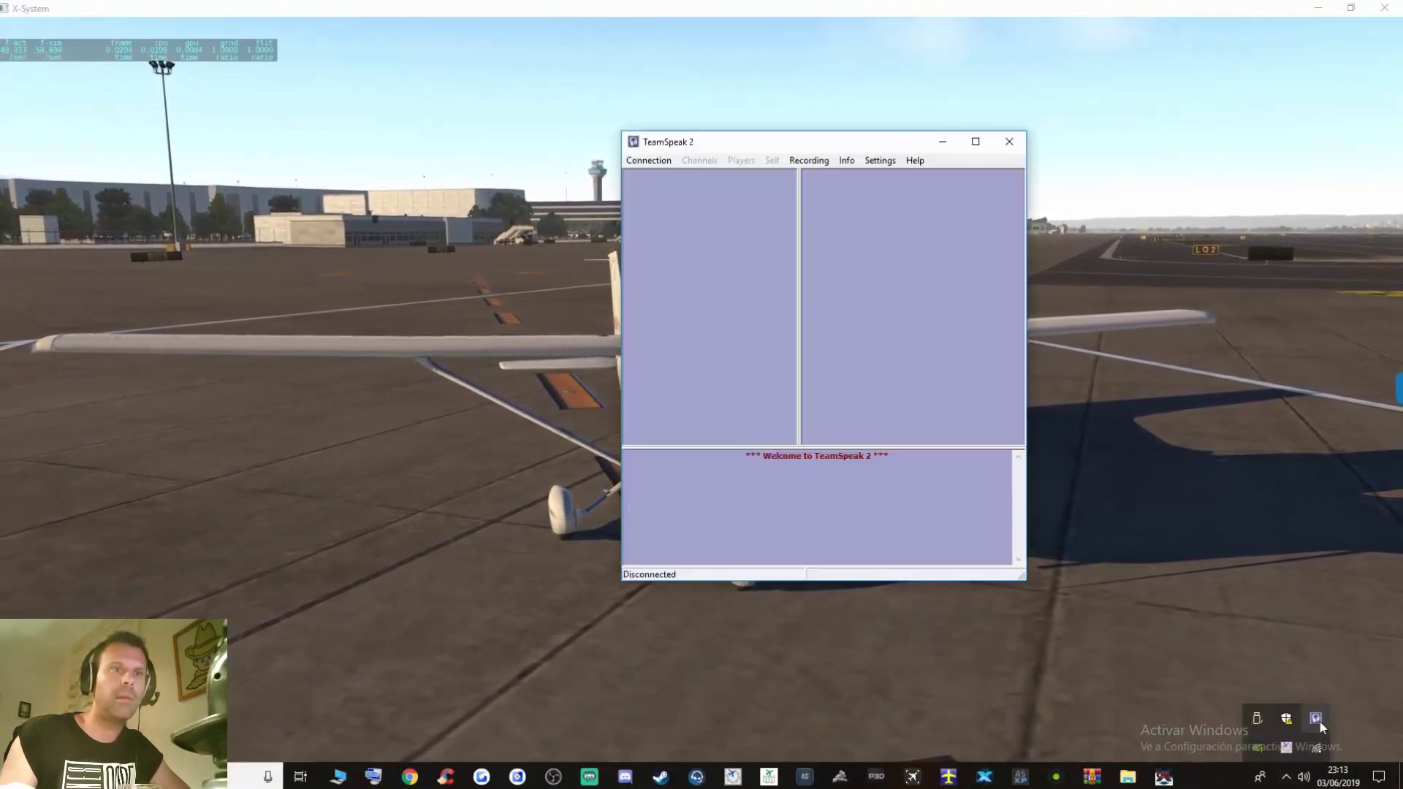
pyautogui.moveTo(748, 144); pyautogui.dragTo(719, 144)
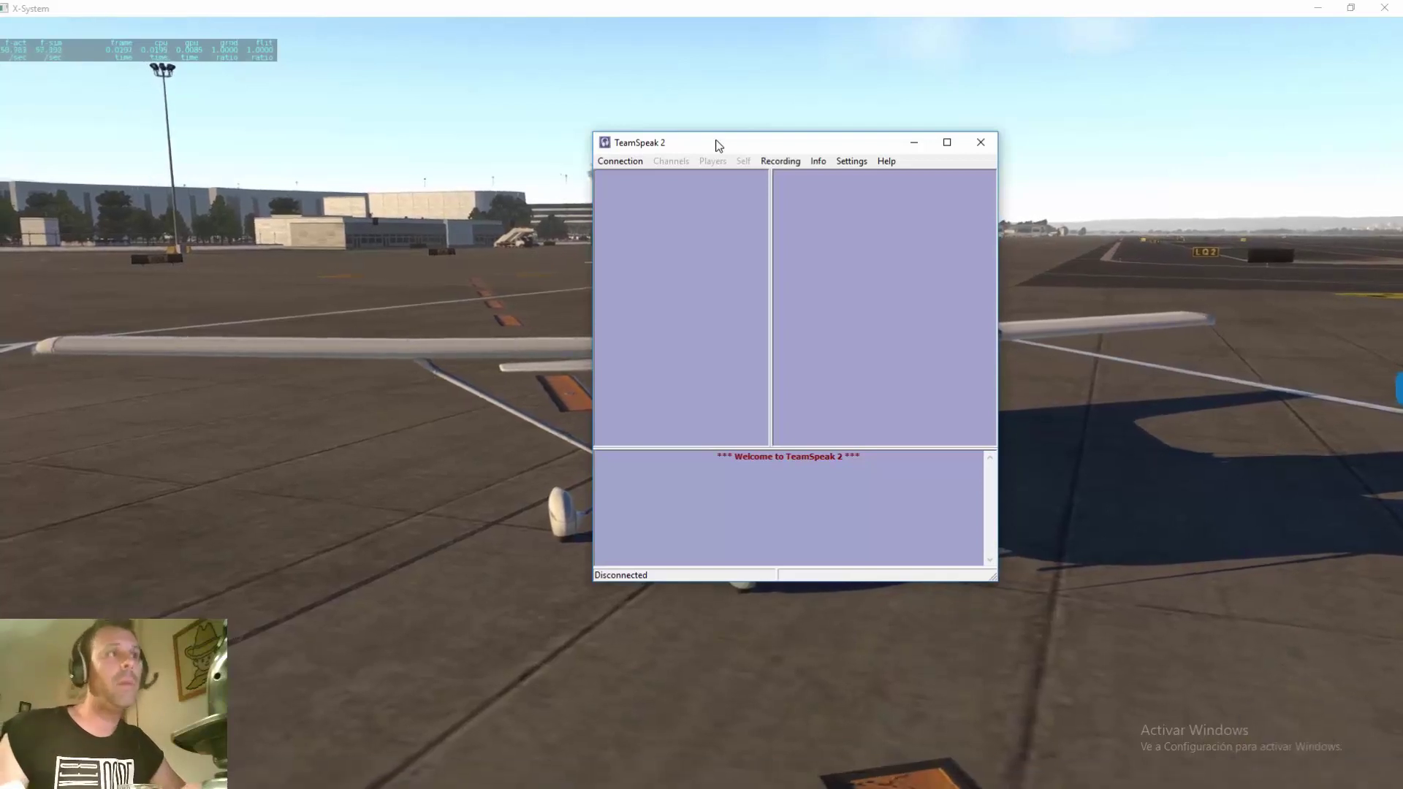
# - Open TeamSpeak's Sound Input/Output Settings and set the output volume to about normal
pyautogui.click(862, 164)
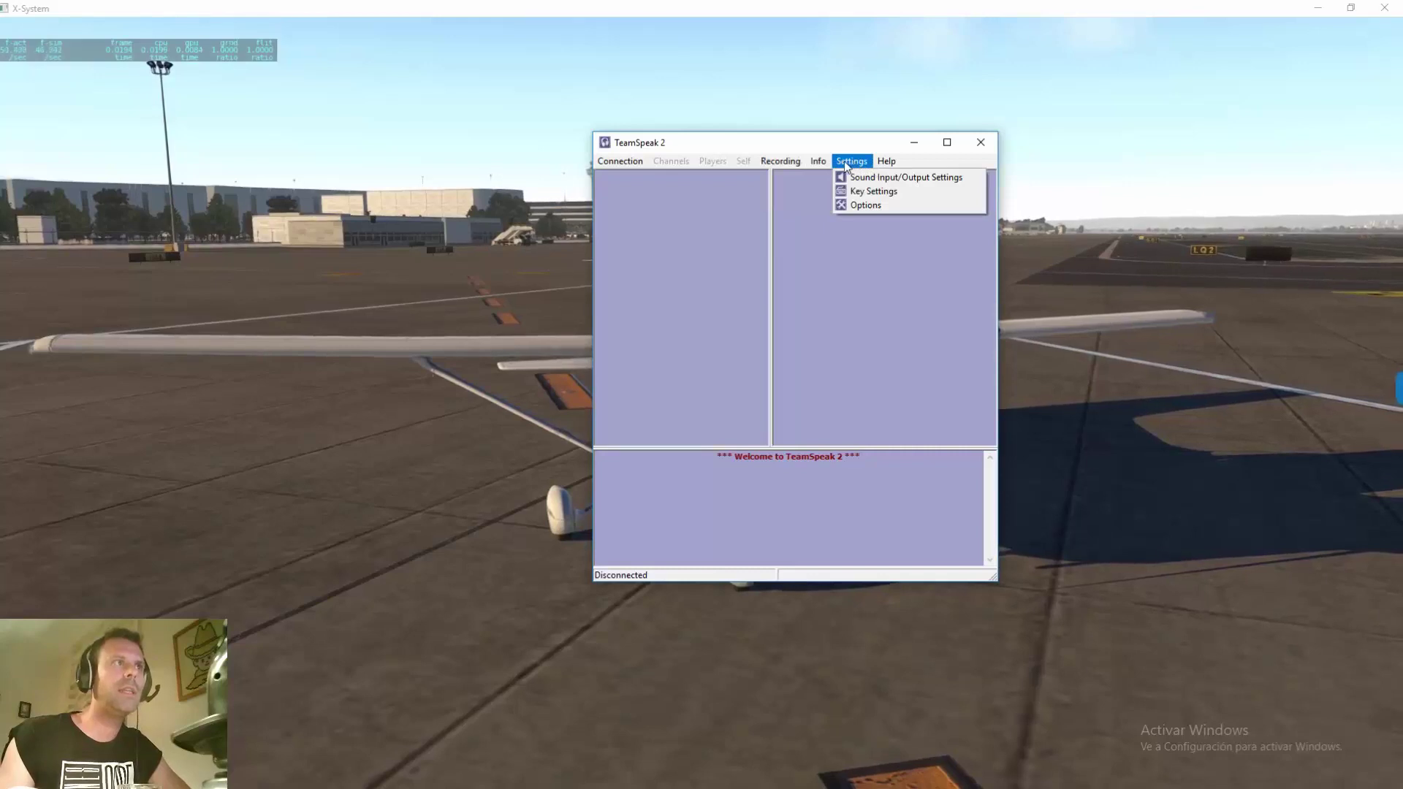
pyautogui.click(879, 179)
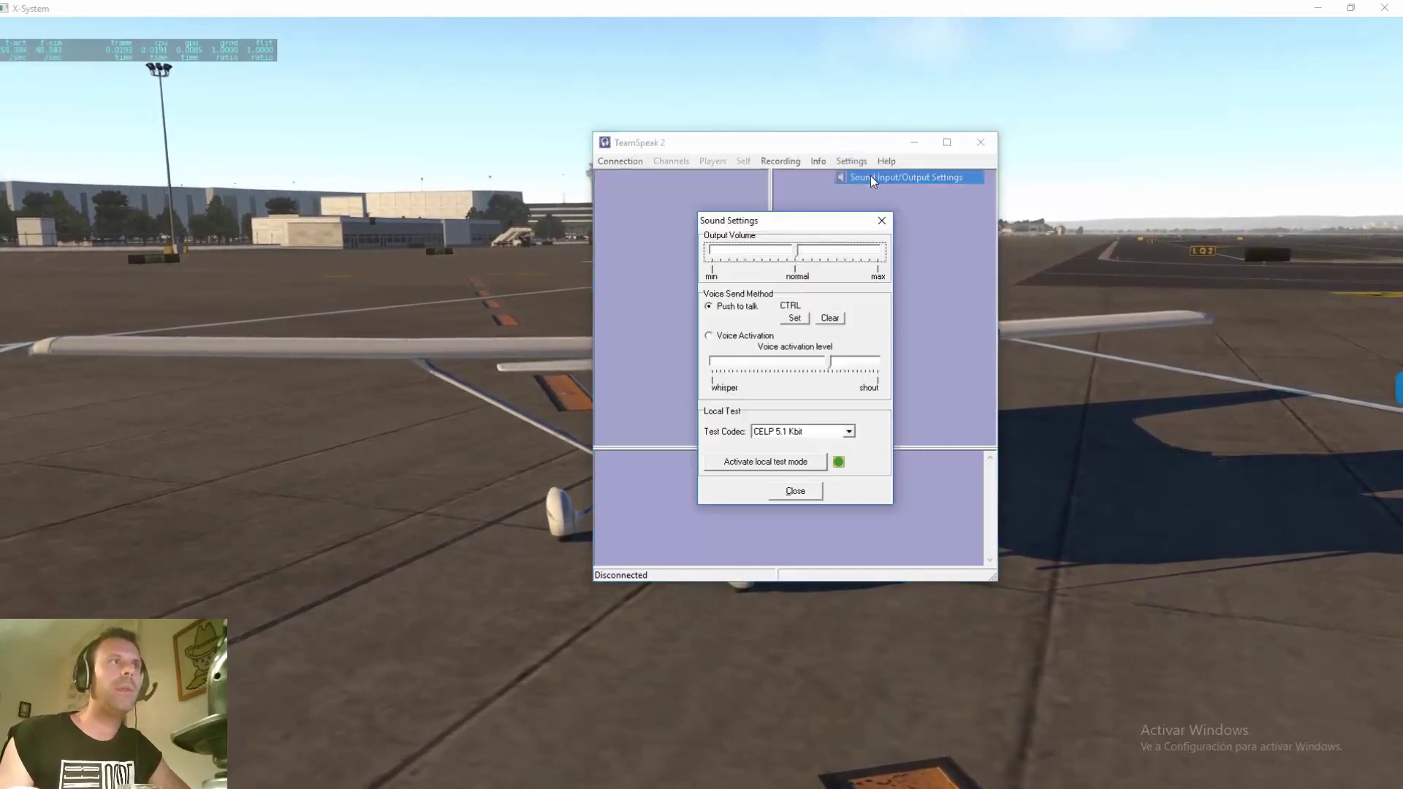
pyautogui.moveTo(776, 221); pyautogui.dragTo(743, 225)
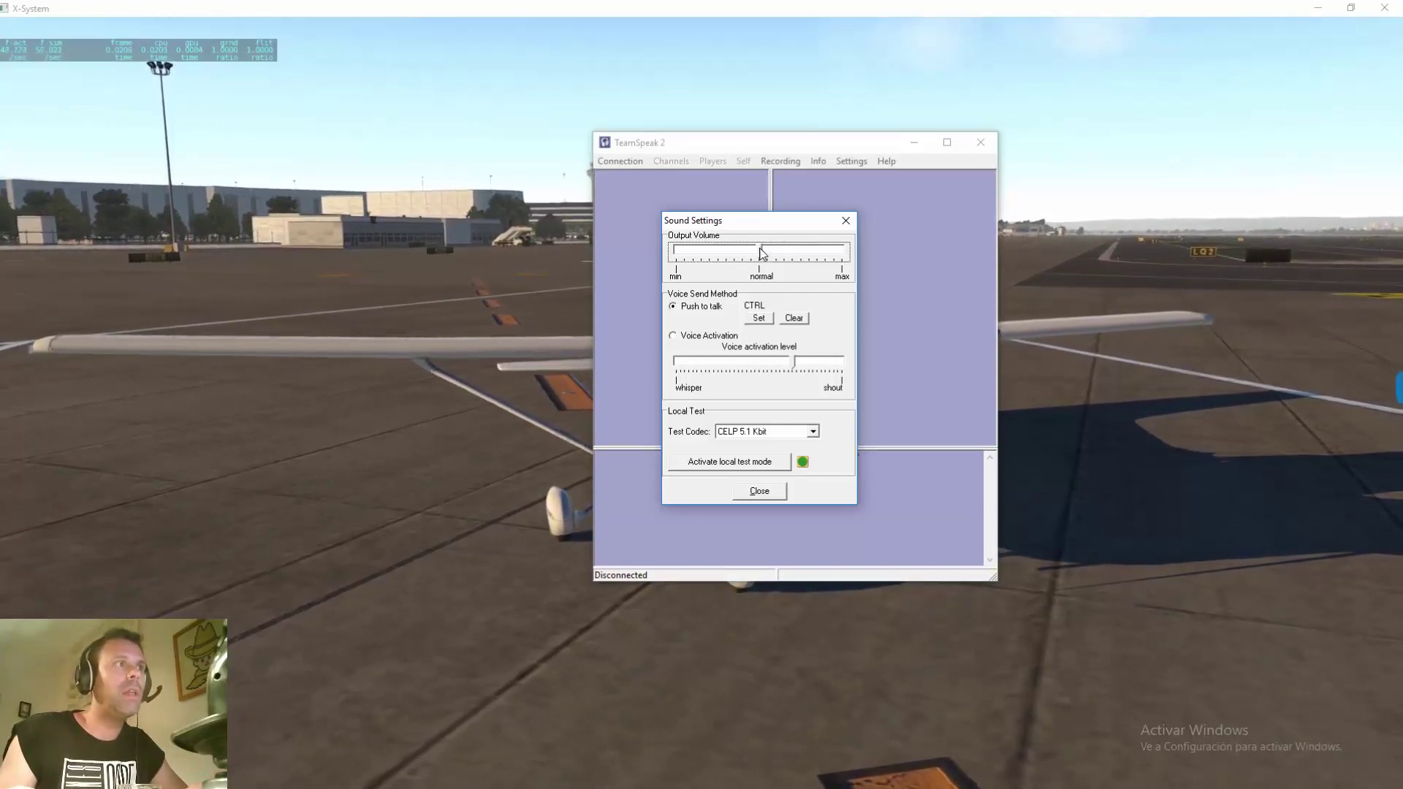
pyautogui.moveTo(762, 254); pyautogui.dragTo(758, 256)
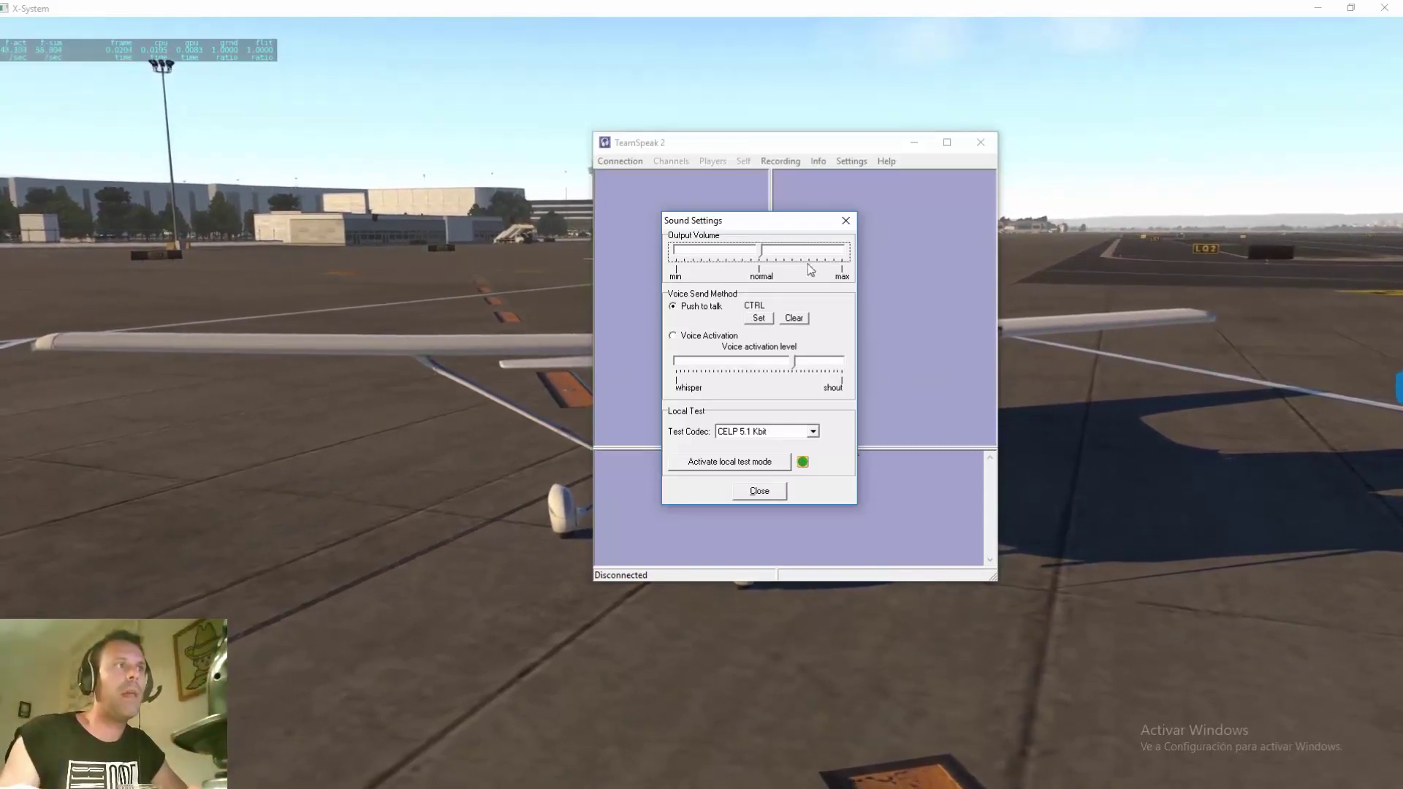
# - Open the key assignment for the Push to talk voice send method
pyautogui.click(761, 319)
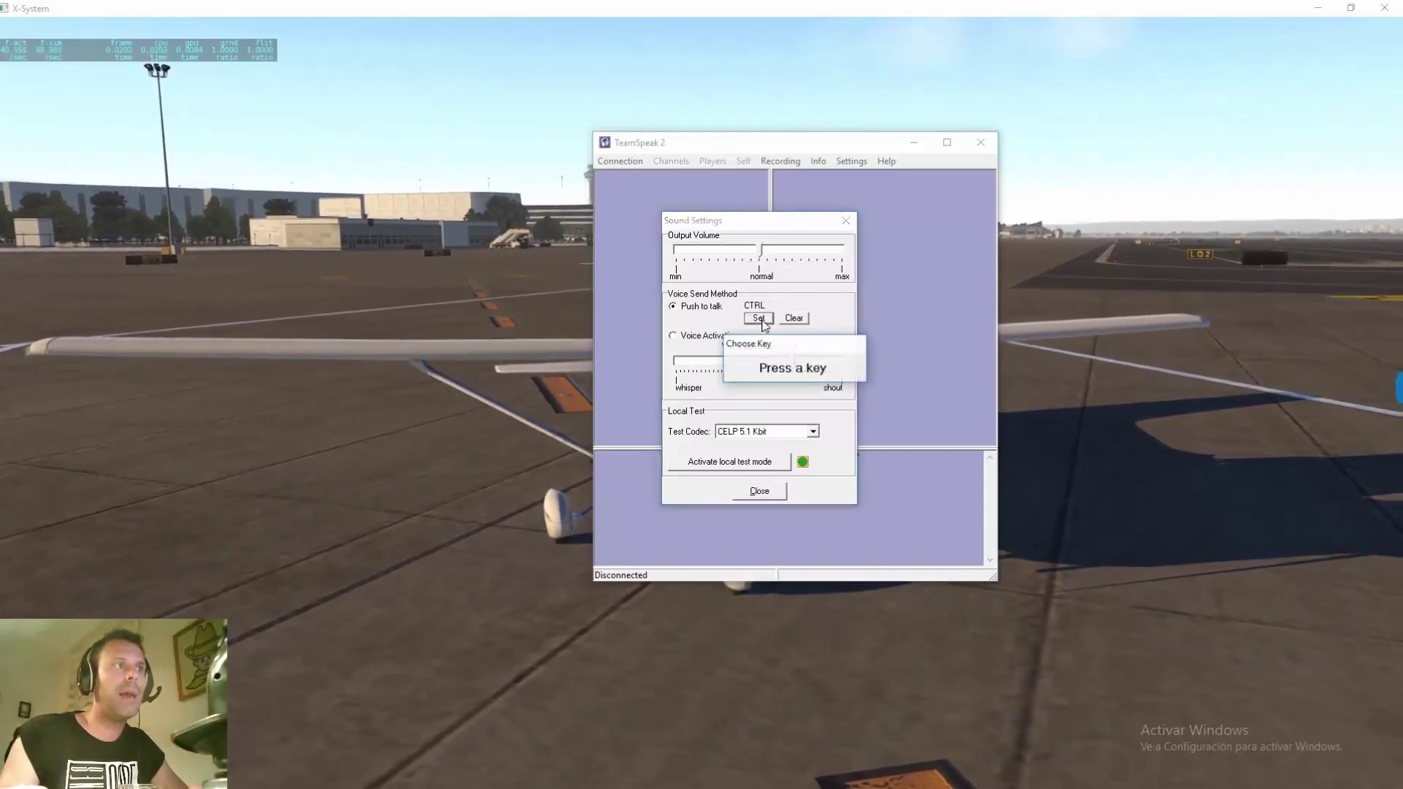